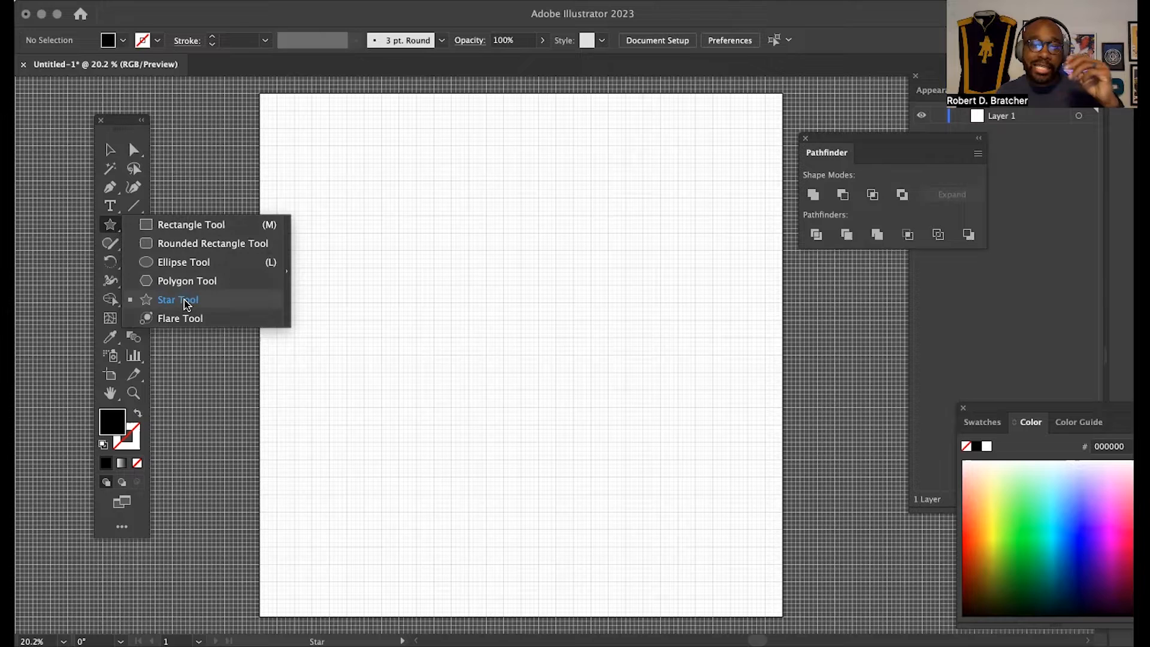
- Draw an upright black five-pointed star in the upper half of the artboard with the Star tool
click(187, 304)
drag(473, 273, 648, 256)
drag(650, 451, 506, 287)
mouse_move(598, 329)
mouse_down()
mouse_move(588, 465)
mouse_move(558, 386)
mouse_move(503, 318)
mouse_move(534, 343)
mouse_move(537, 378)
mouse_move(556, 366)
mouse_move(548, 383)
mouse_move(681, 514)
mouse_move(537, 427)
mouse_up()
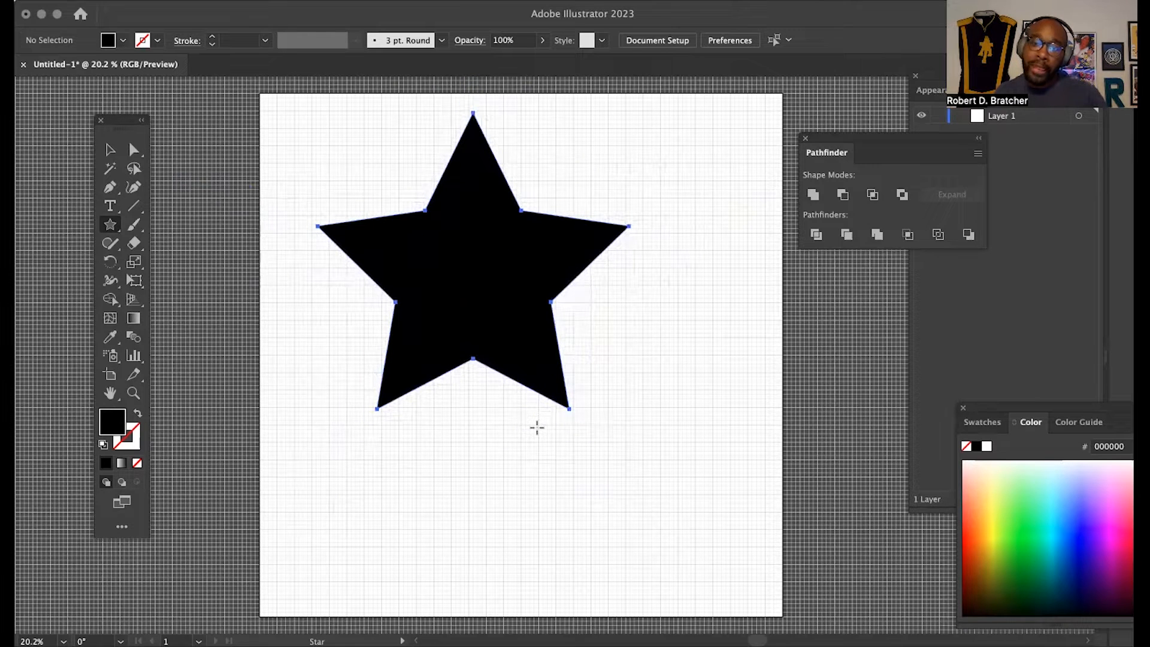
drag(538, 428, 554, 375)
- Straighten the star's arms so opposite edges line up, and finish it at a medium size
key(alt)
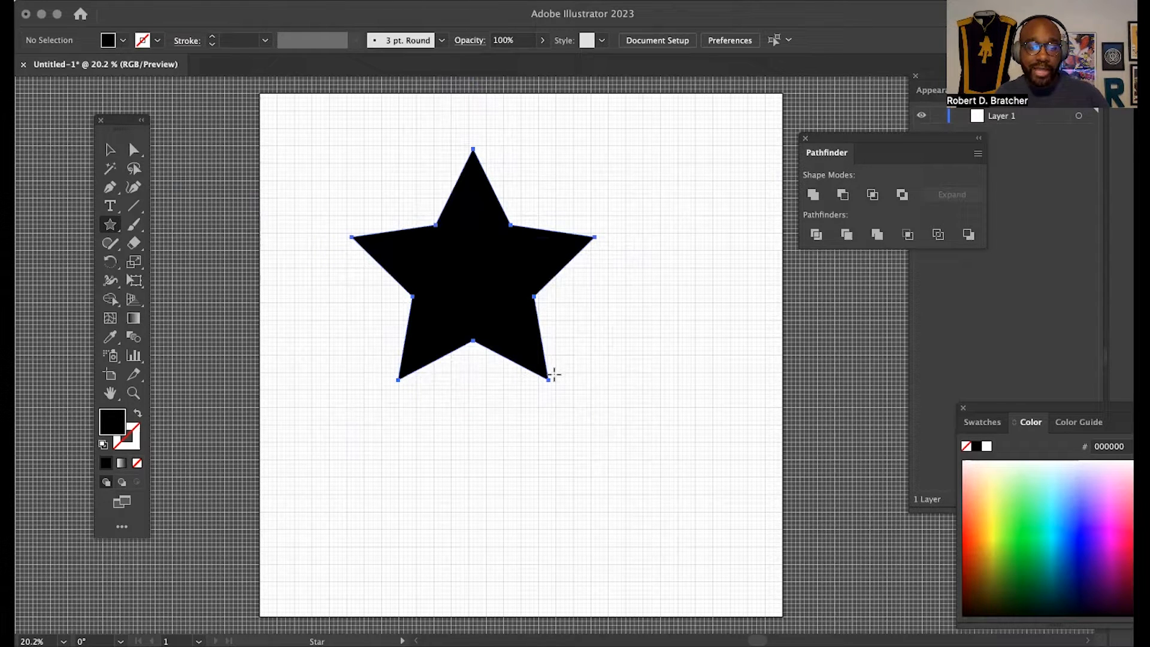
drag(555, 375, 554, 375)
key(alt)
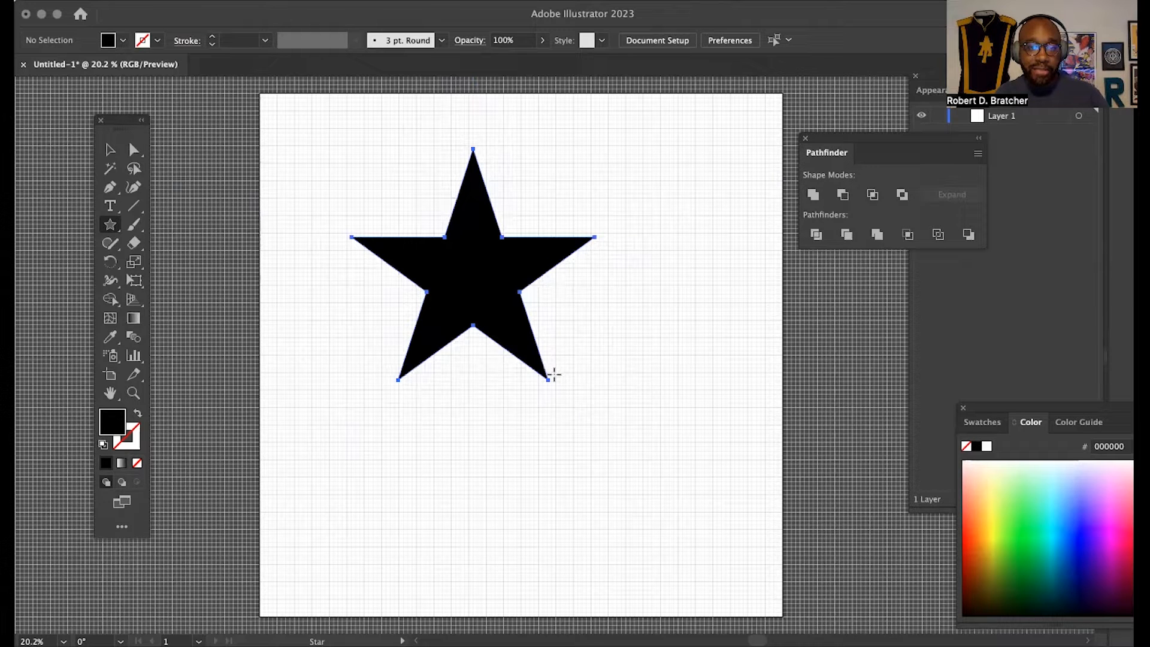
mouse_move(554, 375)
mouse_down()
mouse_move(678, 434)
mouse_move(519, 367)
mouse_move(607, 392)
mouse_up()
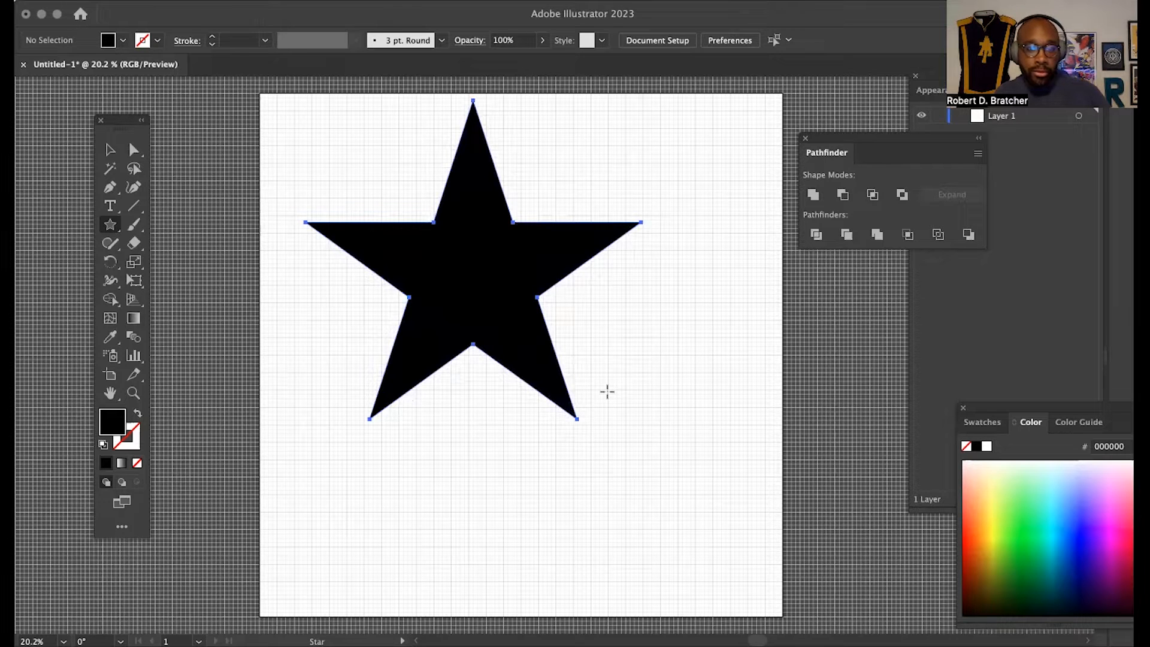
mouse_move(607, 392)
mouse_down()
mouse_move(673, 426)
mouse_move(501, 360)
mouse_move(609, 393)
mouse_up()
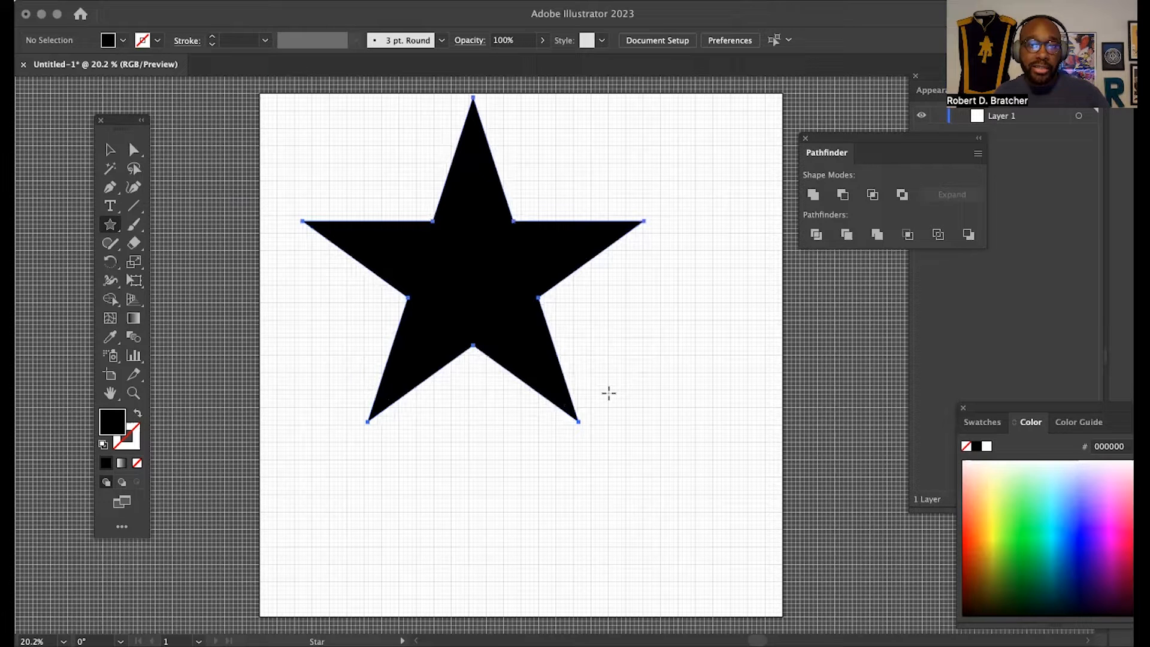
mouse_move(609, 393)
mouse_down()
mouse_move(519, 355)
mouse_move(584, 374)
mouse_up()
- Move the star towards the middle of the artboard and align it to the artboard's horizontal and vertical center
click(110, 150)
drag(449, 278, 499, 348)
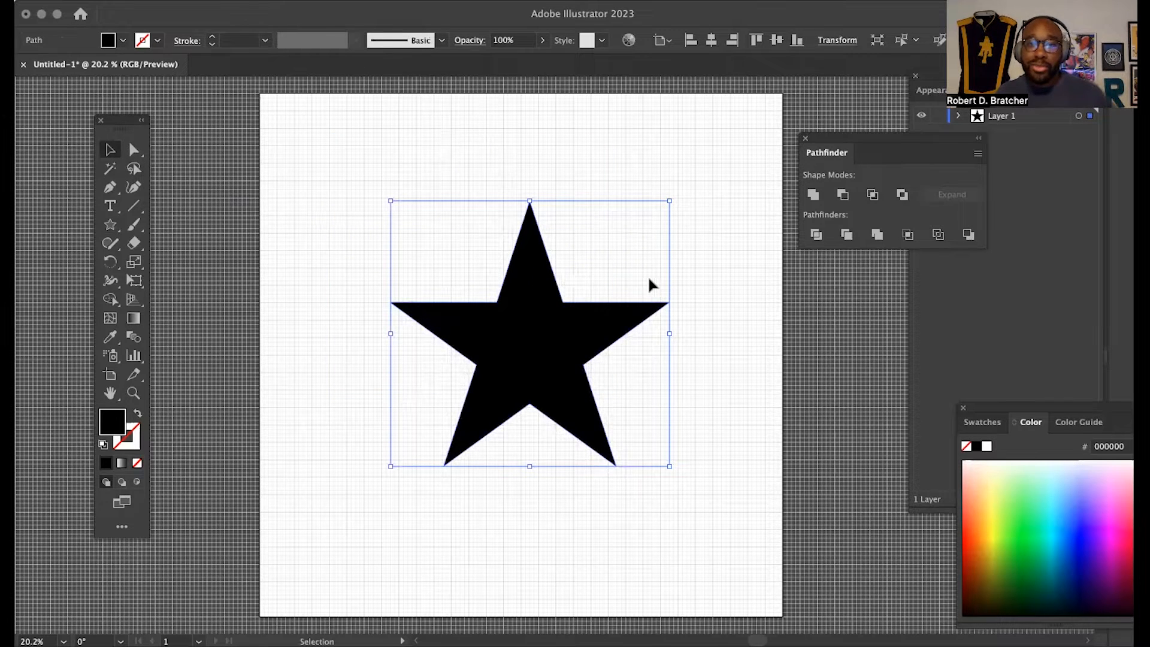
click(713, 45)
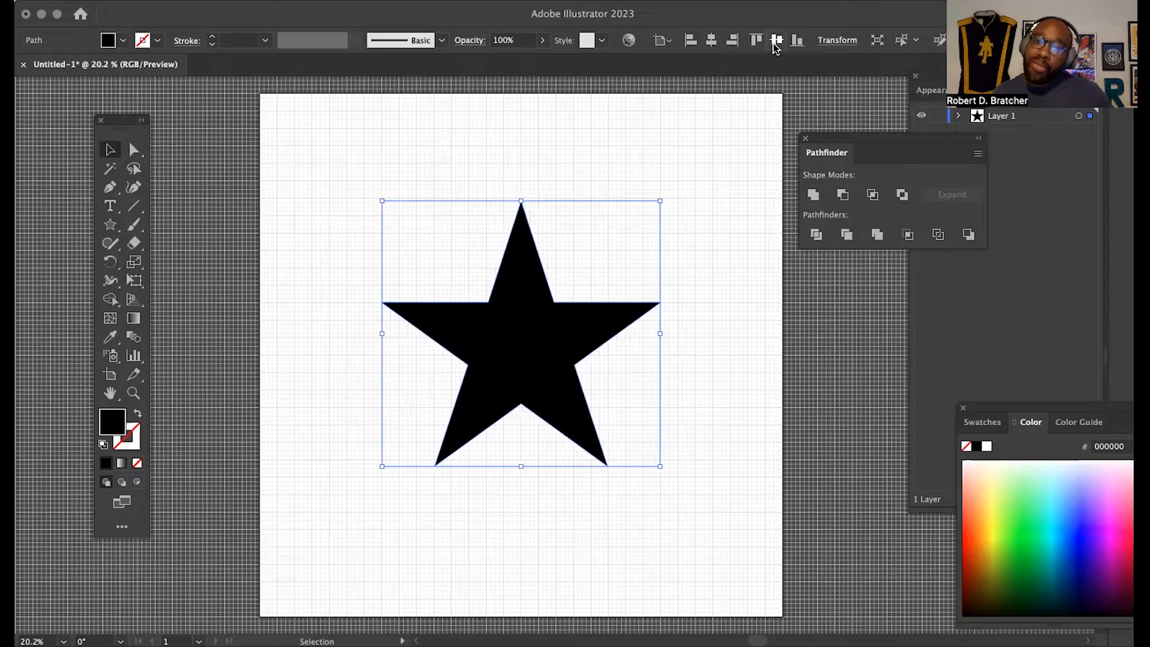
click(776, 45)
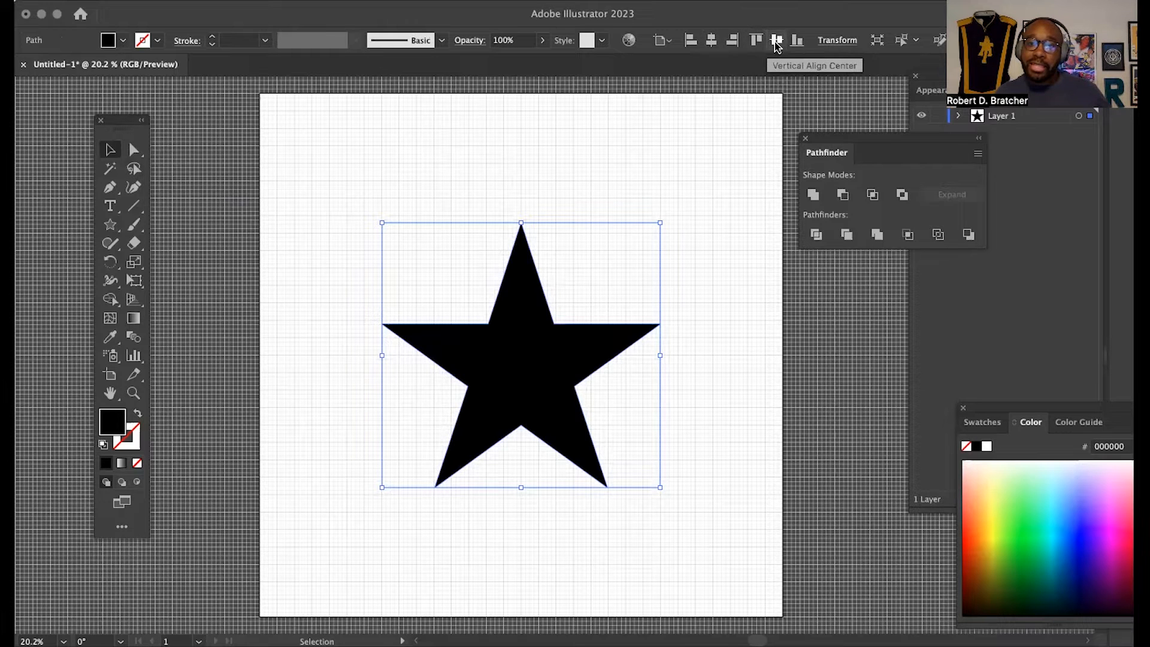
click(651, 181)
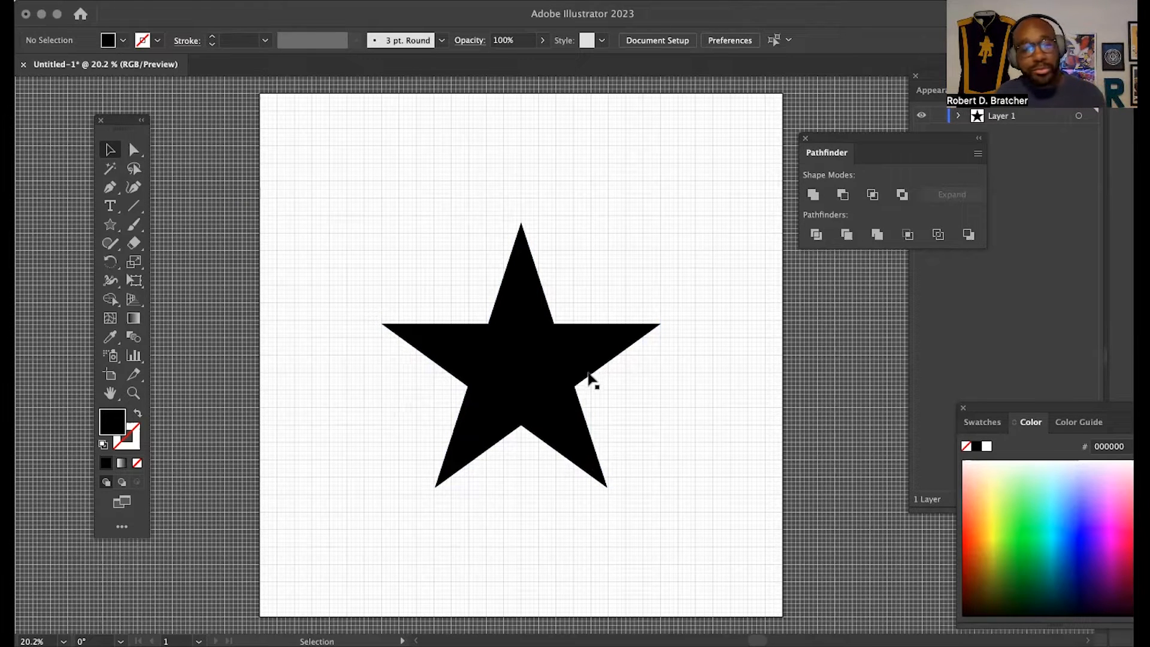
- Try to curve the star's top tip by pulling out its handles with the Anchor Point tool, and undo the change
click(538, 362)
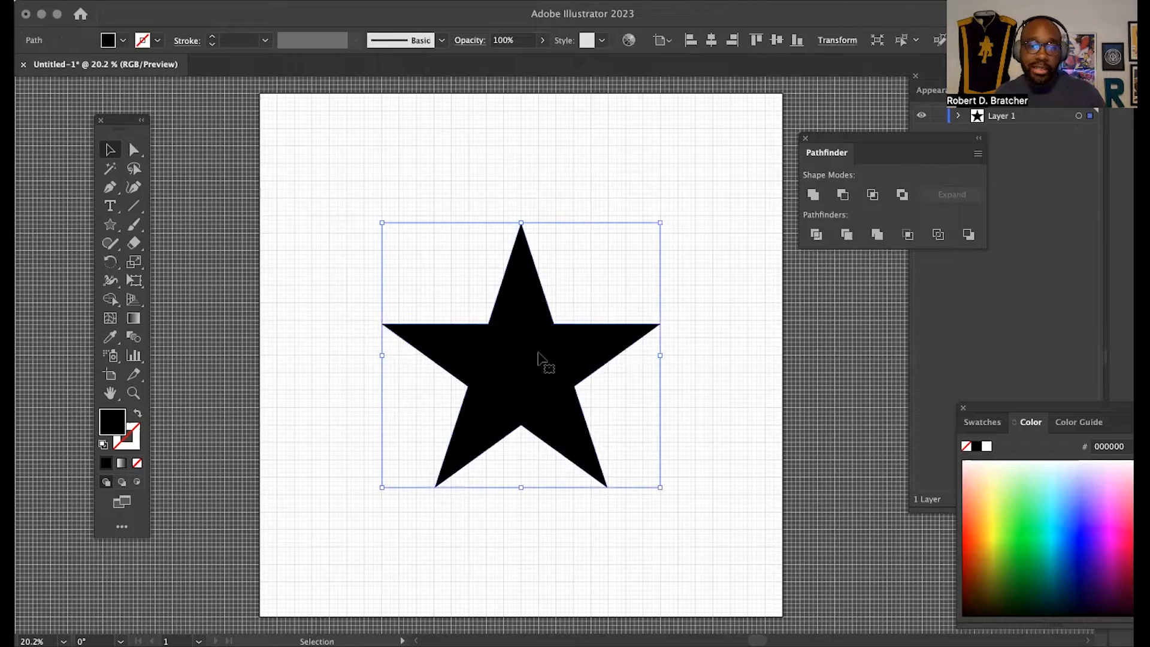
click(111, 192)
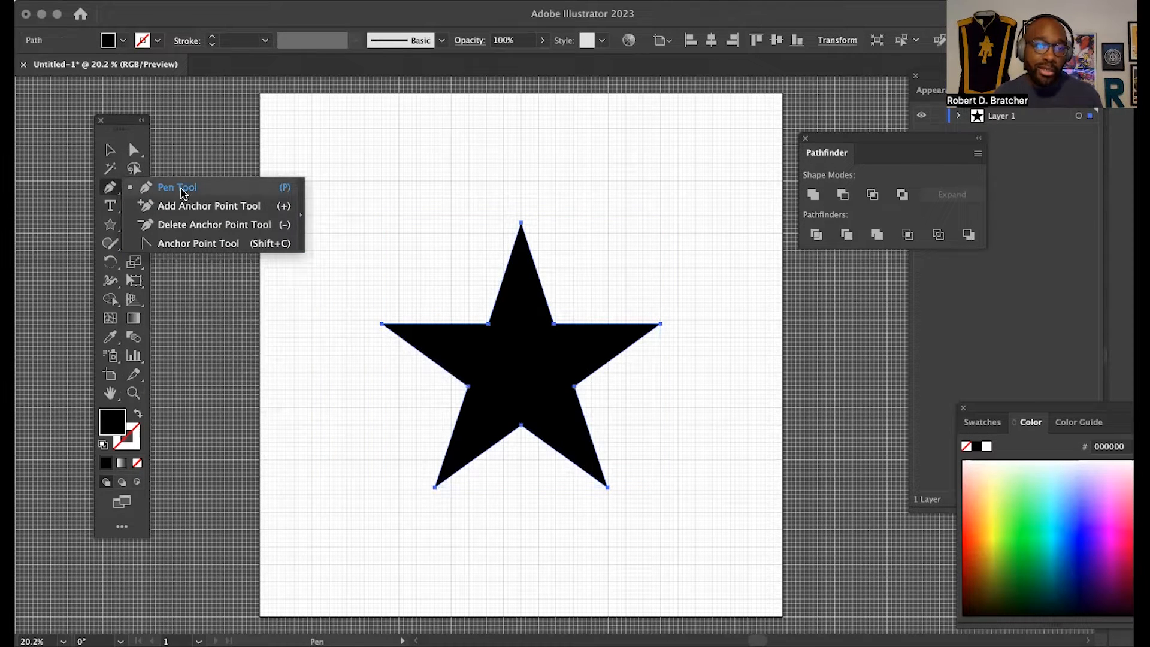
click(186, 243)
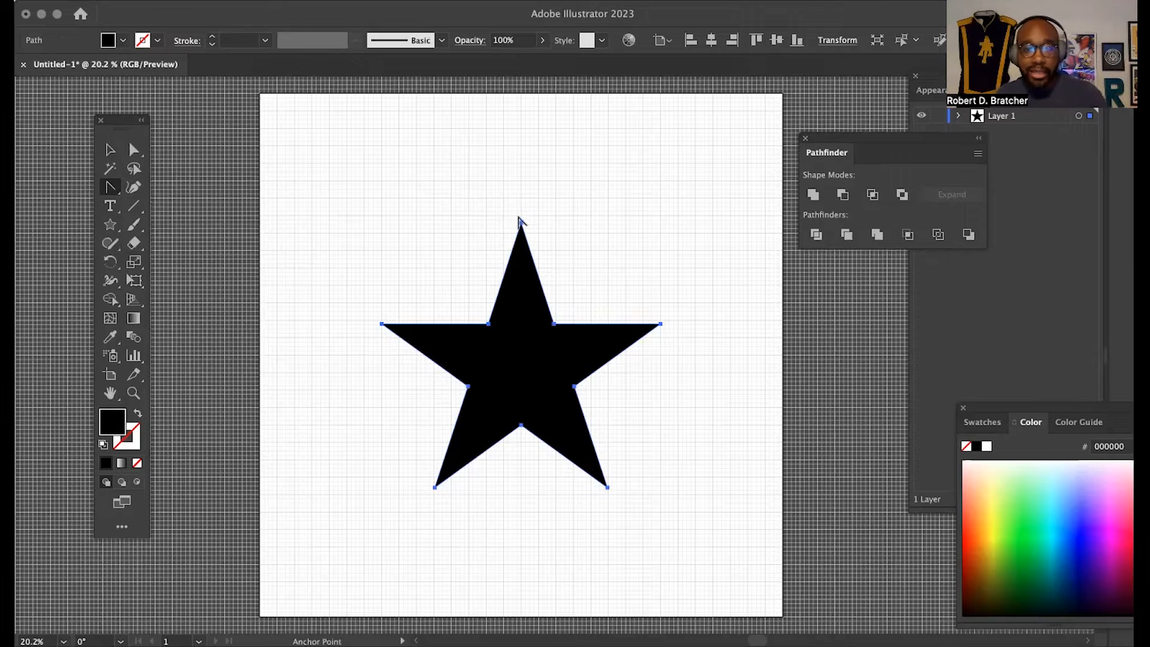
drag(521, 223, 445, 231)
key(super+z)
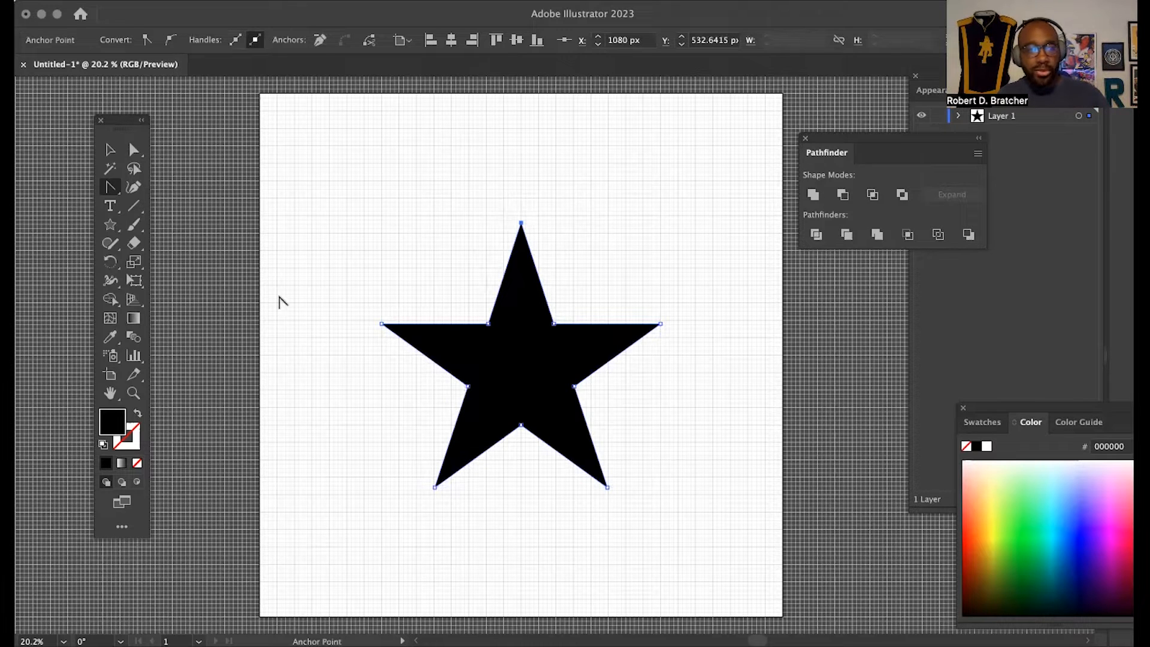
- Draw a second, small star in the artboard's upper-left corner and raise its number of points to 11
click(110, 226)
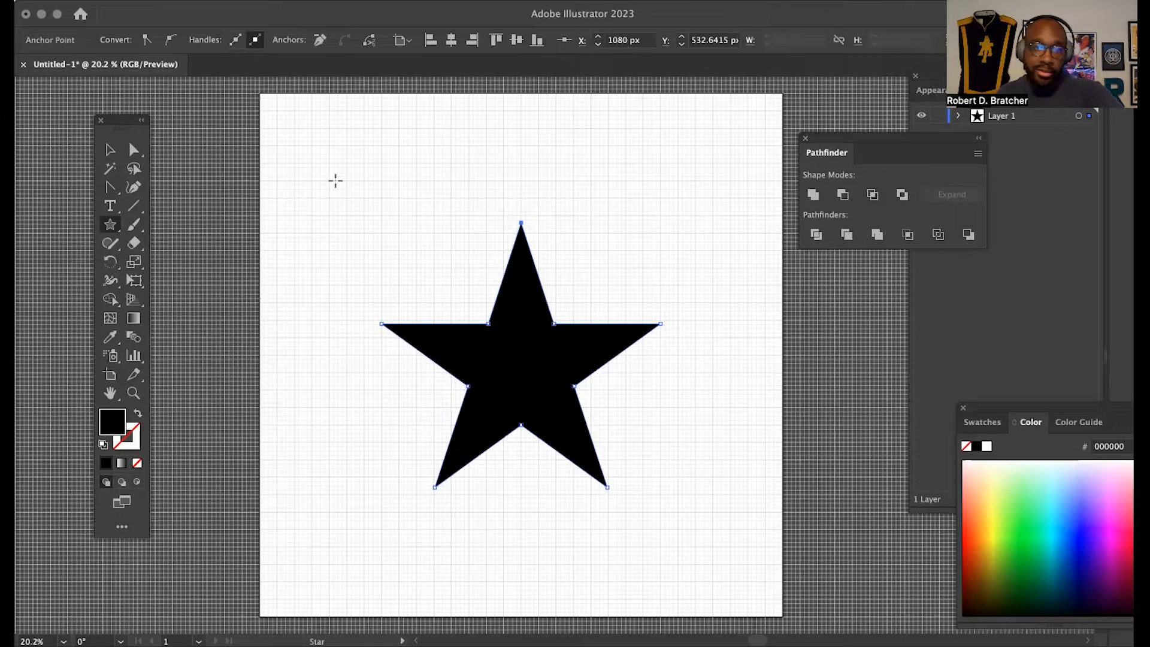
drag(332, 179, 372, 236)
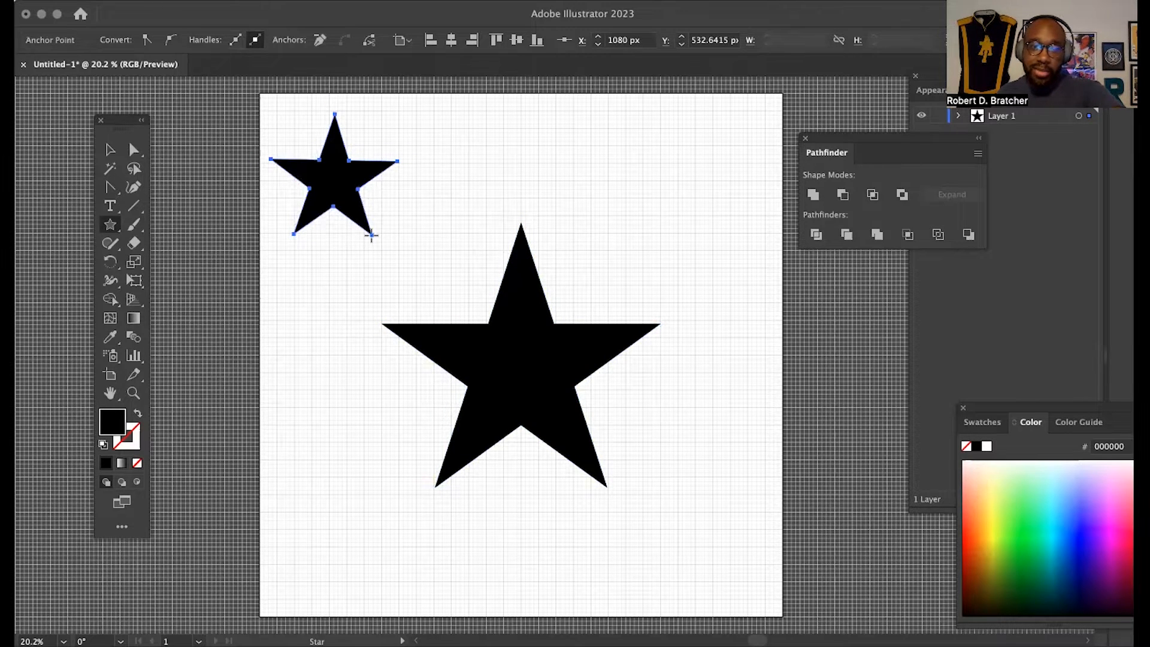
key(Up)
key(Up)
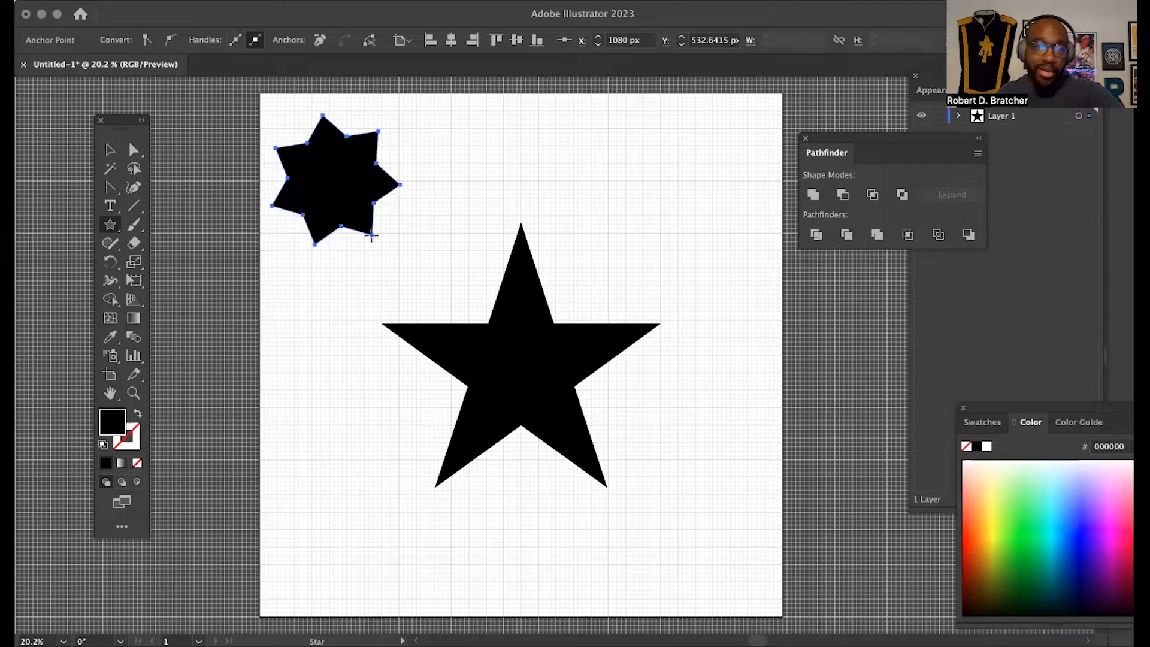
key(Up)
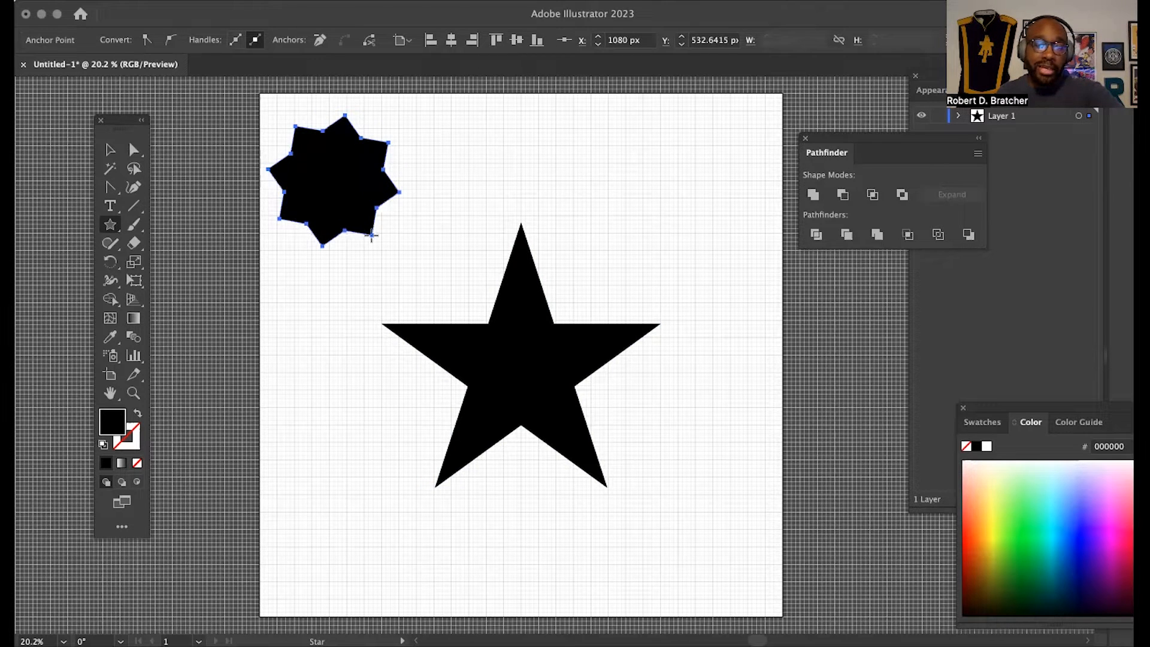
key(Up)
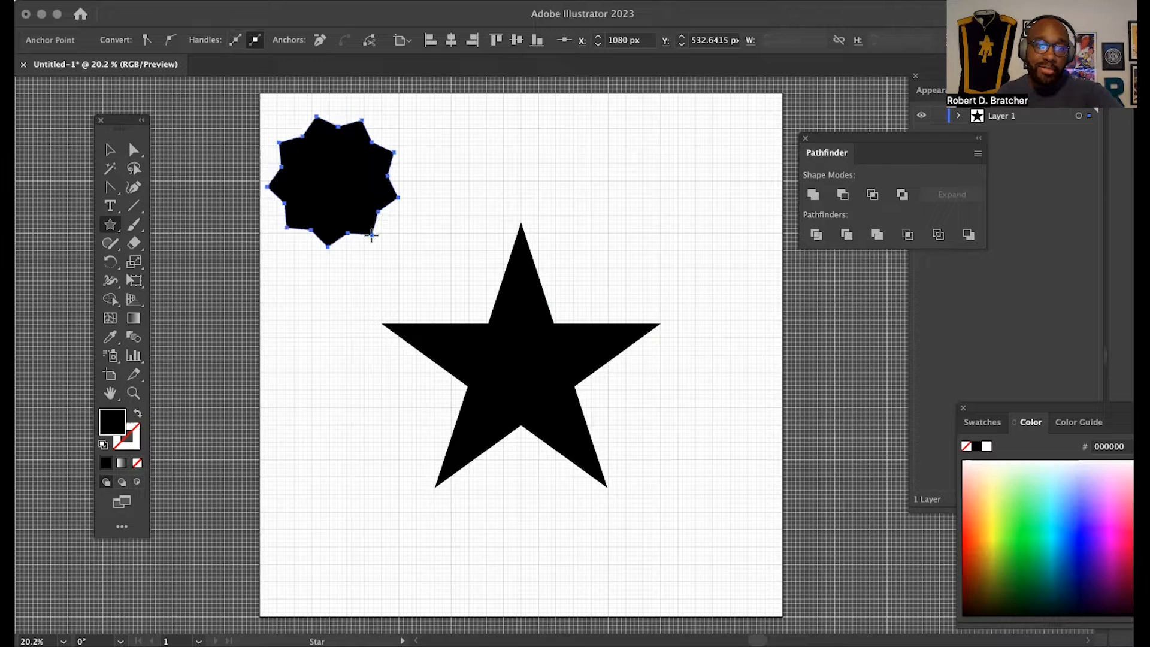
key(Up)
key(Up)
key(Up)
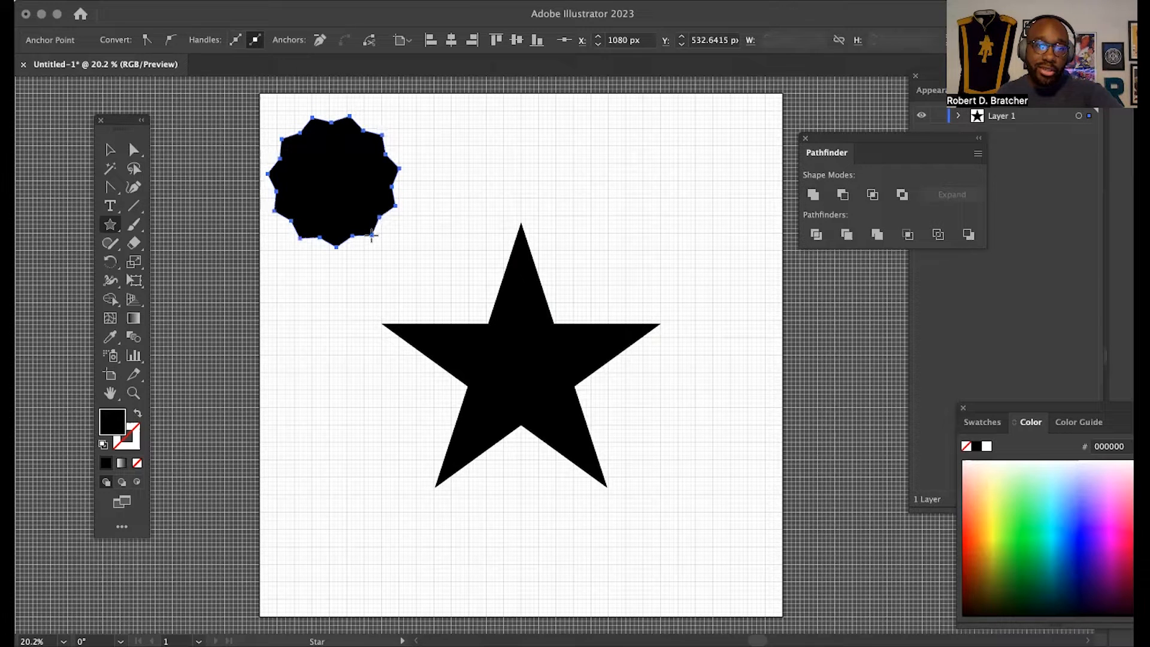
- Reduce the small star to three points, with its arms switched to the long, straight-edged shape
key(Down)
key(Down)
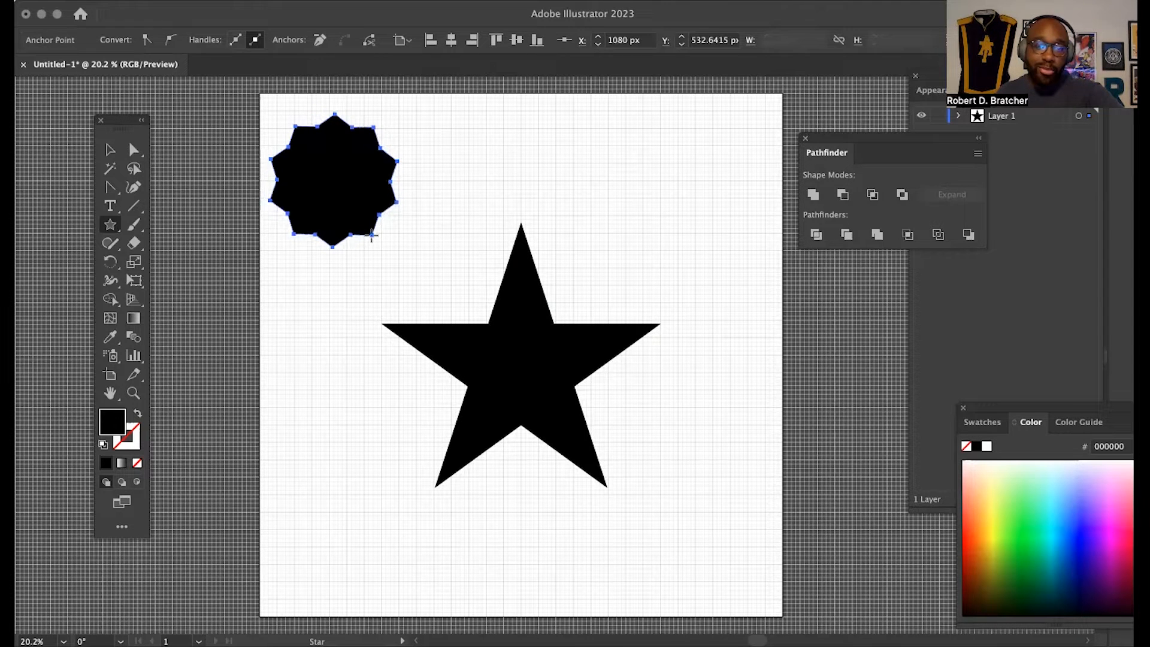
key(Down)
key(Down)
key(Down)
key(Down)
key(Down)
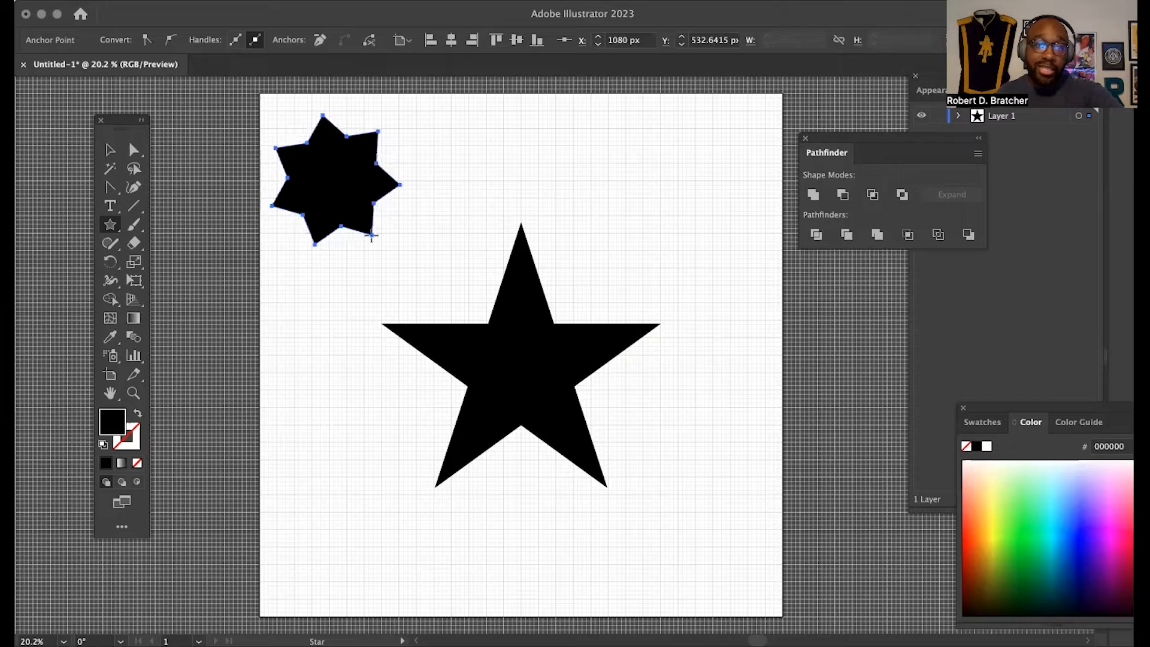
key(alt)
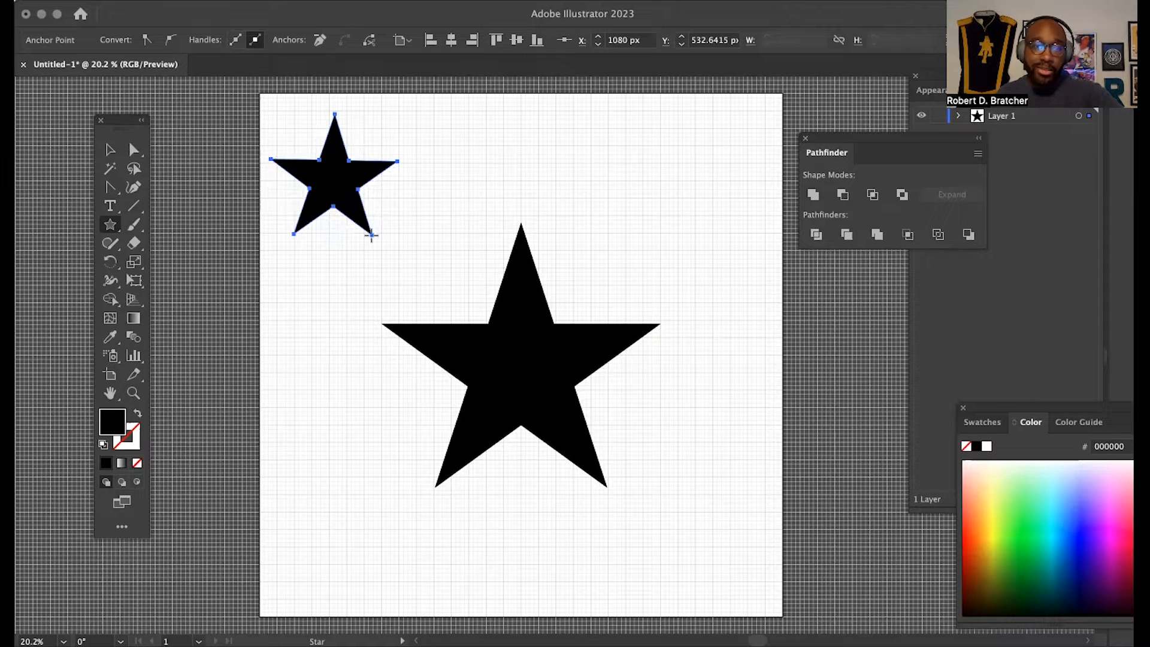
key(Down)
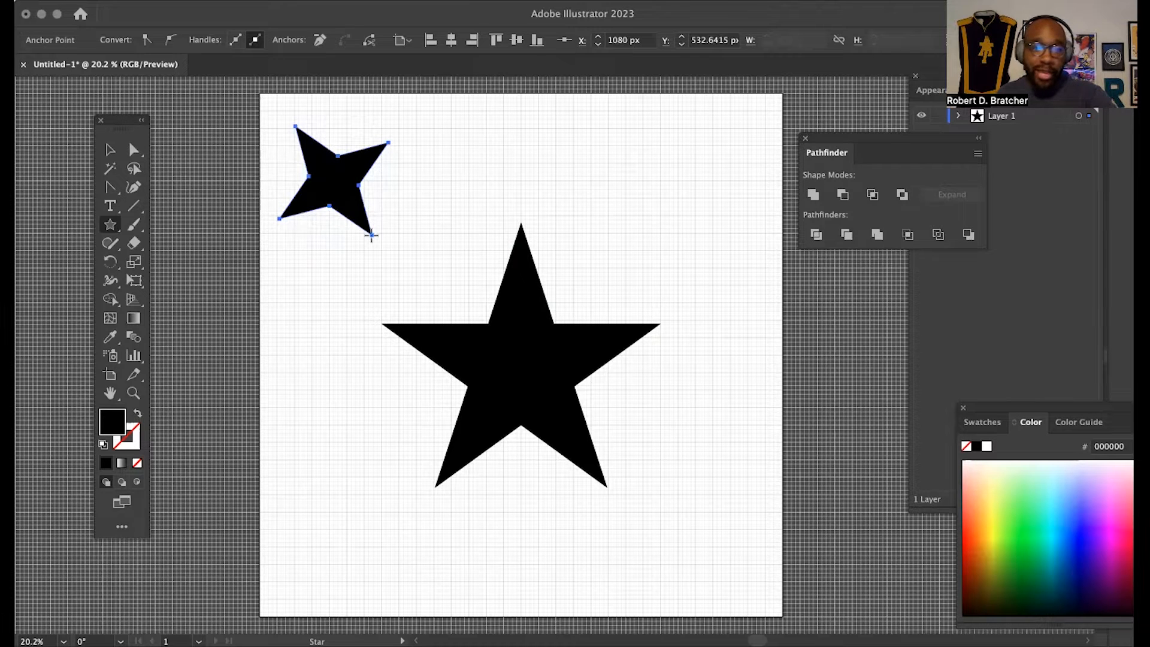
key(Down)
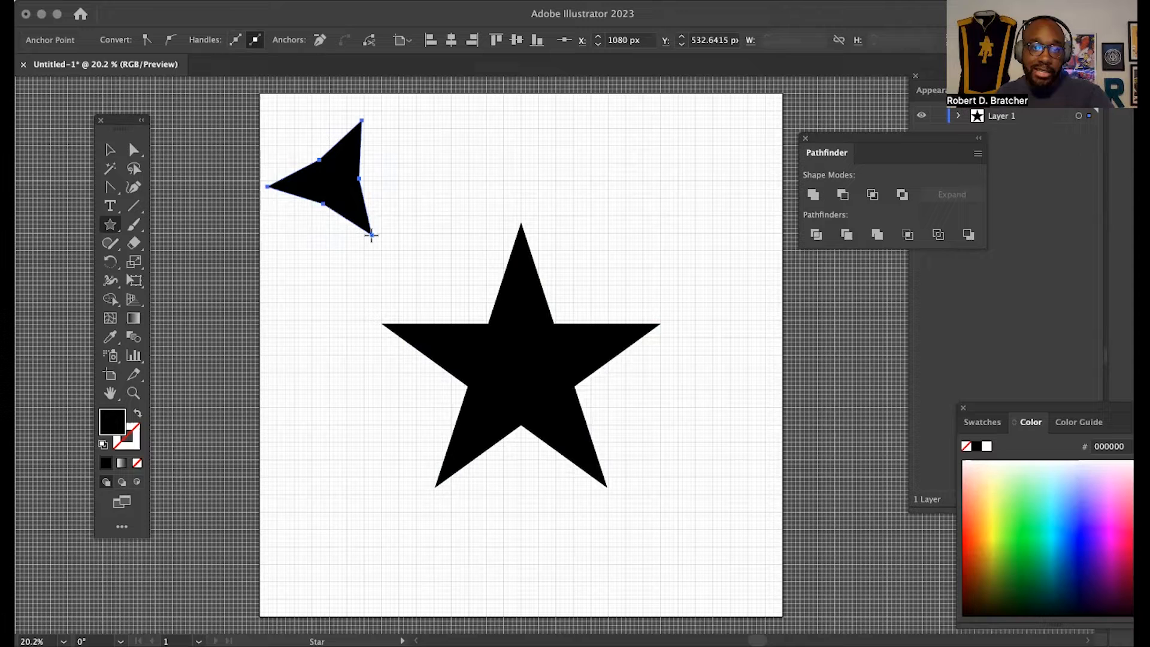
- Increase the small star to 14 points and finish it as a burst with long, narrow spikes
key(Up)
key(Up)
key(Up)
key(Up)
key(Up)
key(Up)
key(Up)
key(Up)
key(Up)
key(Up)
key(Up)
drag(371, 235, 371, 235)
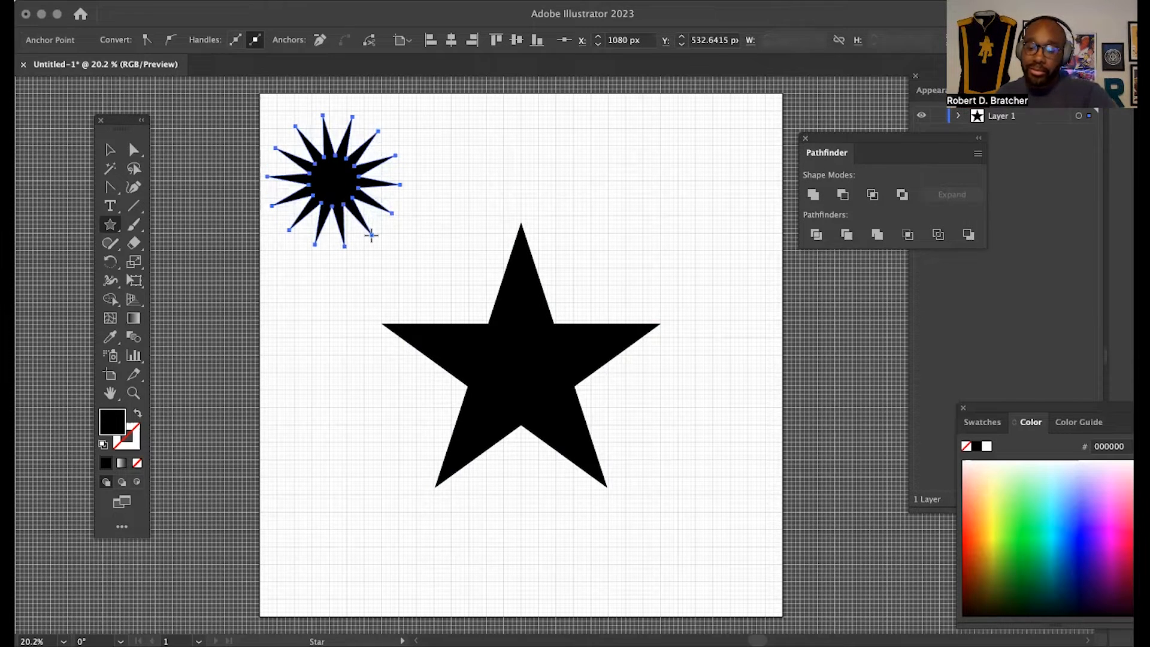
key(alt)
drag(371, 235, 371, 235)
key(alt)
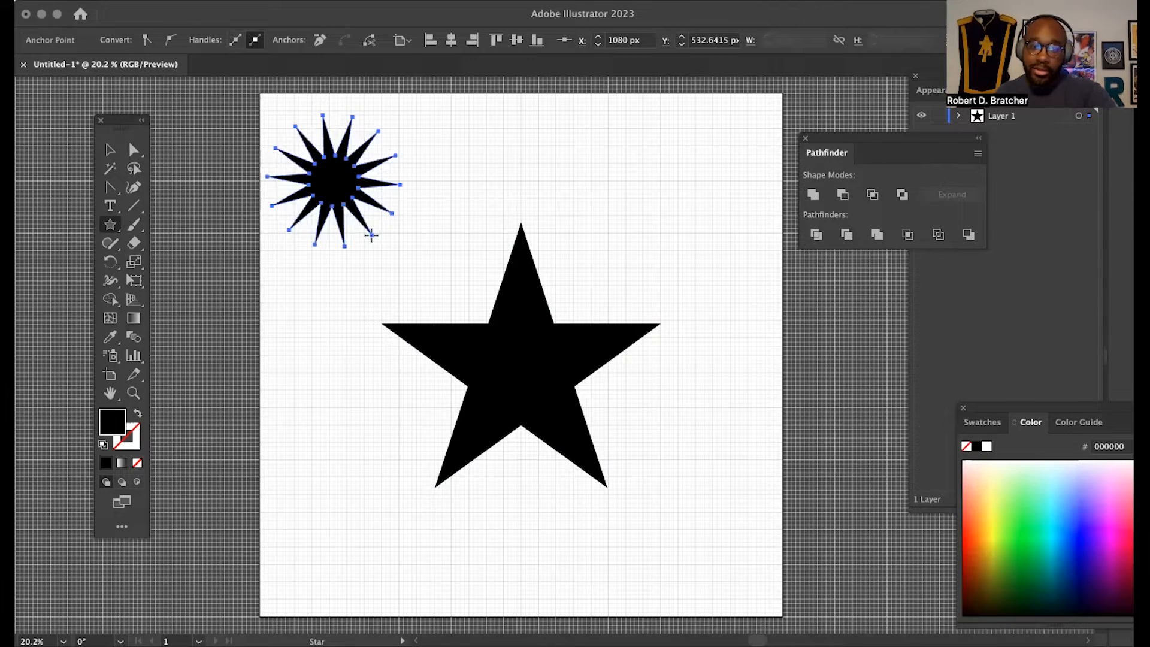
key(alt)
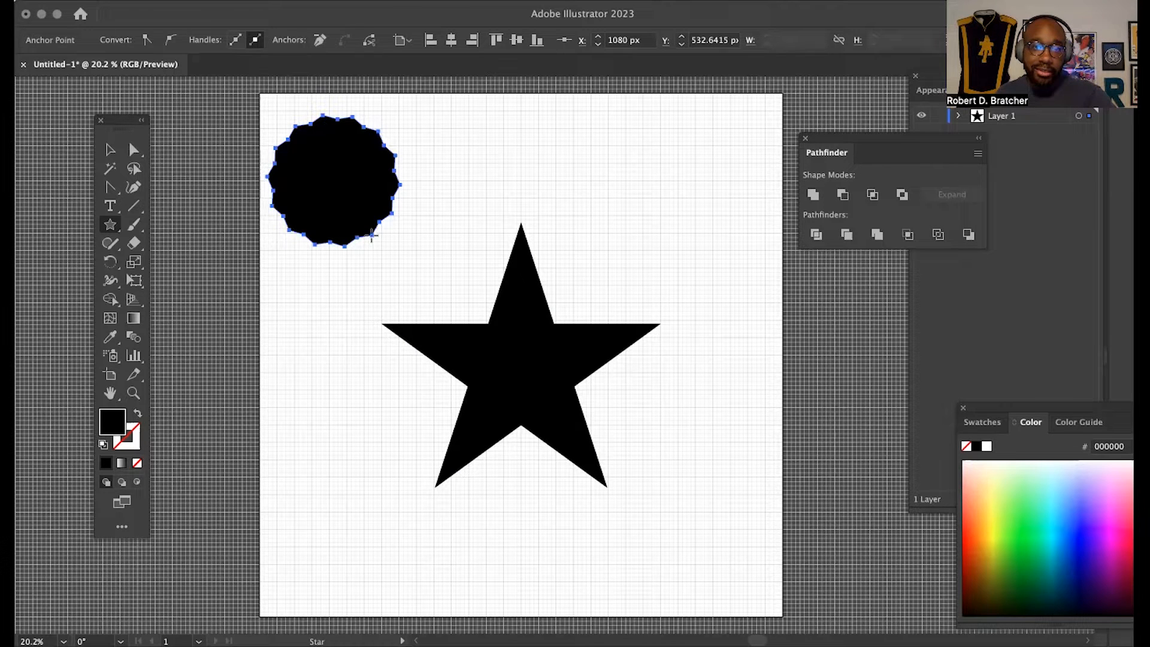
drag(372, 234, 372, 235)
- Move the 14-pointed burst down beside the upper-left side of the large star
click(110, 150)
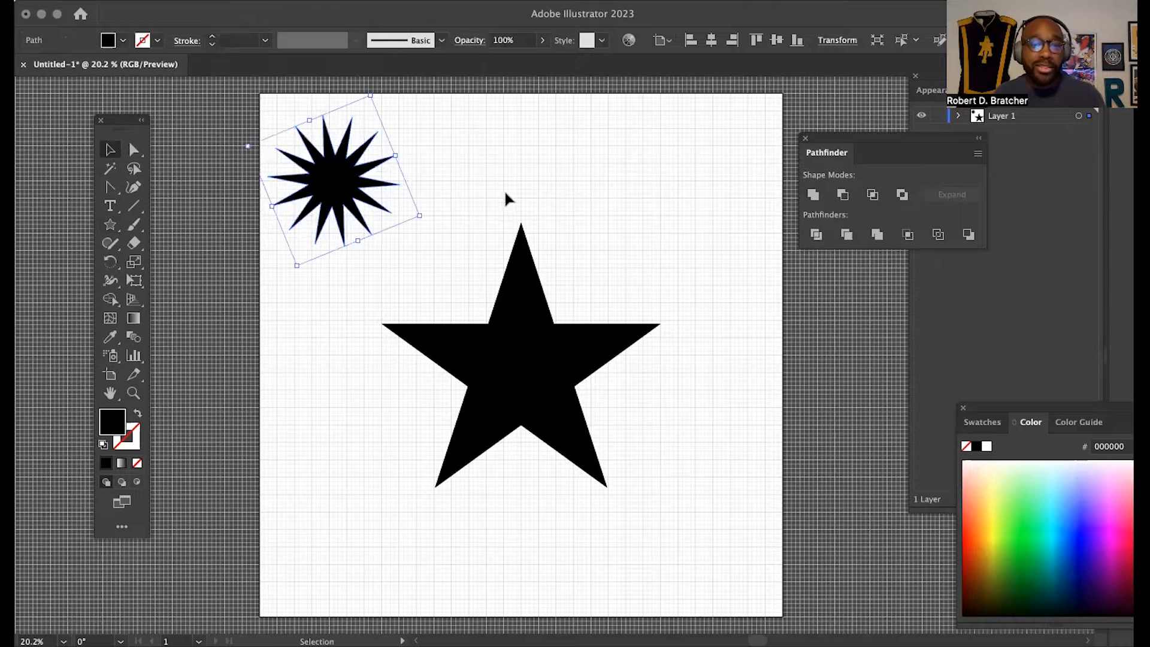
click(506, 186)
drag(323, 193, 391, 237)
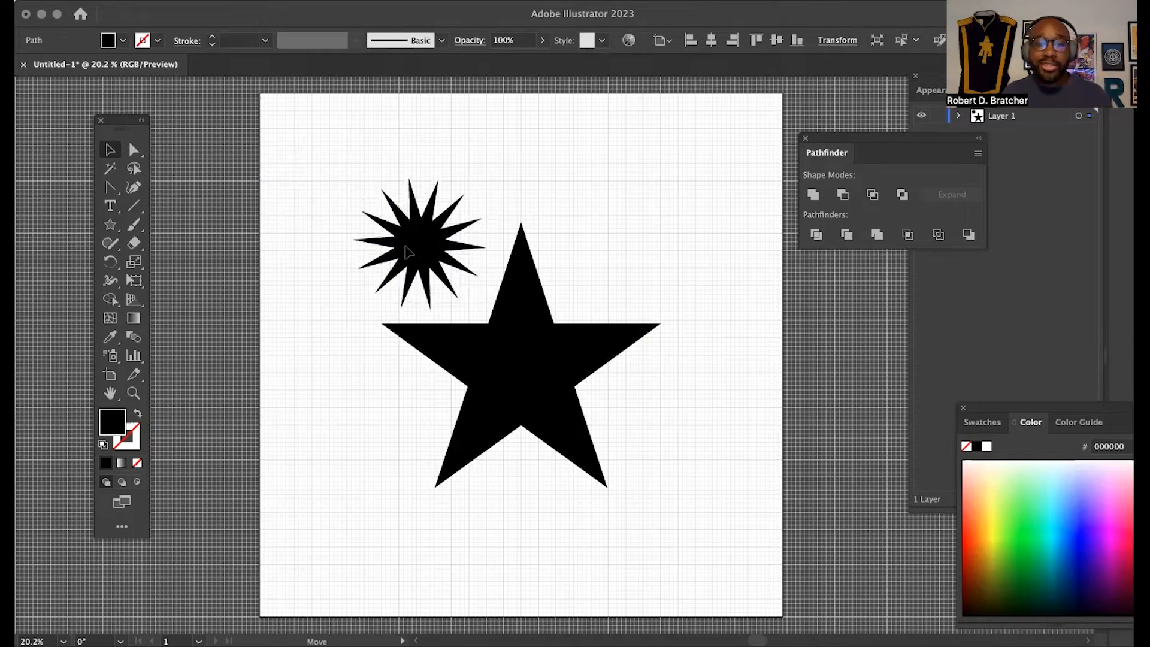
click(657, 216)
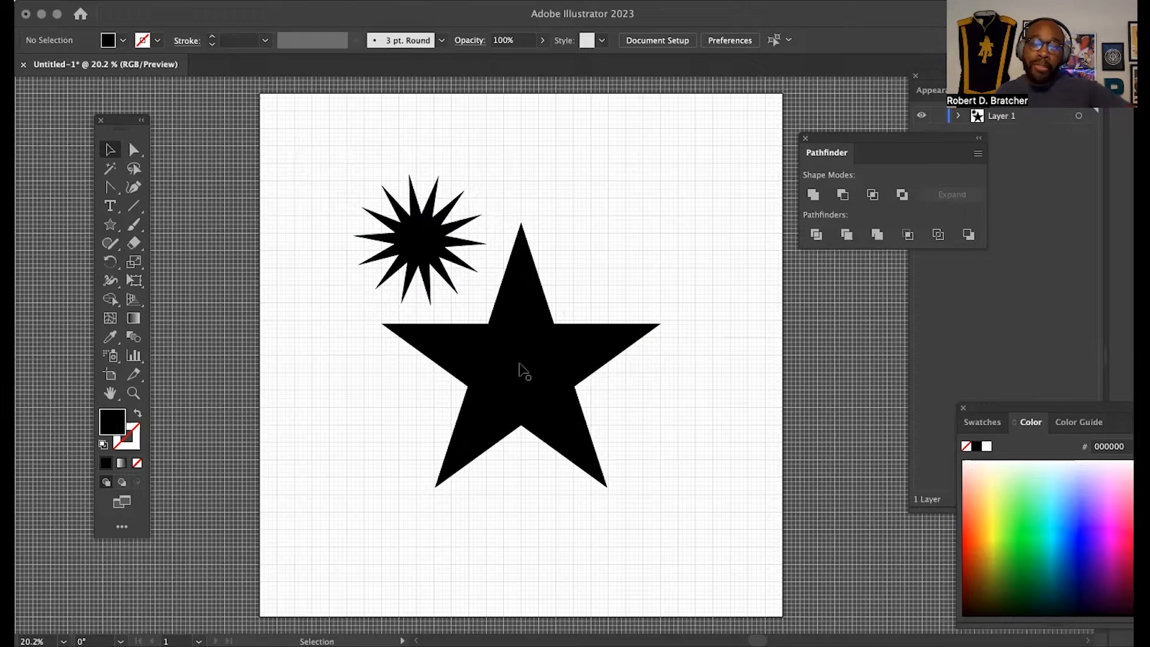
click(429, 252)
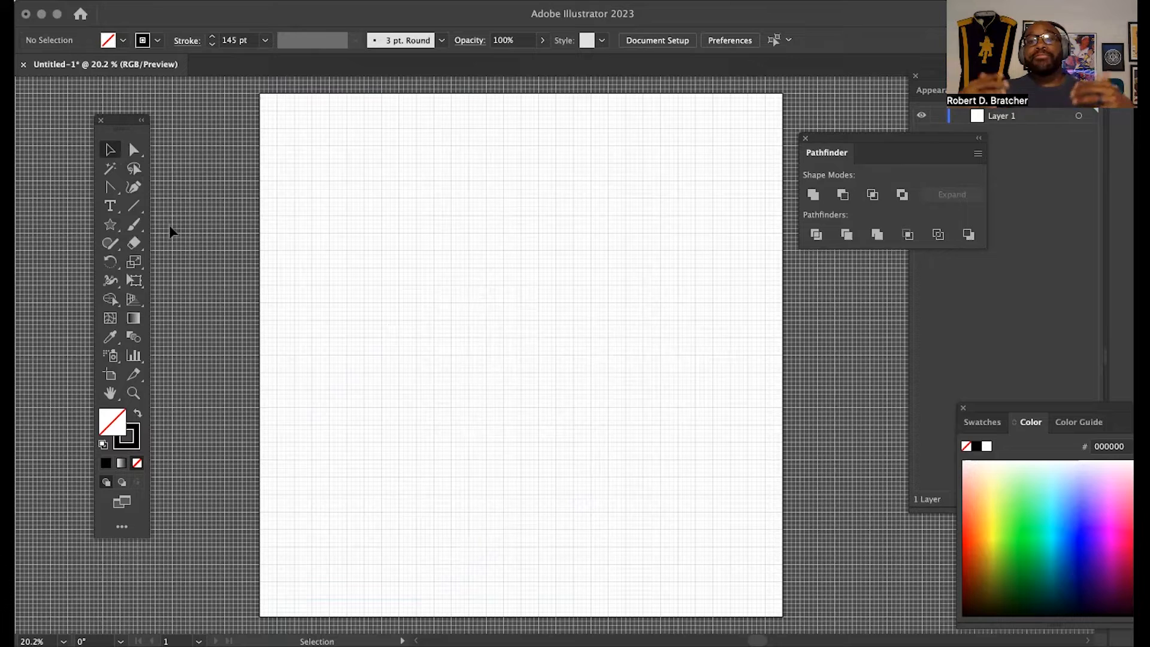
- Draw a circle outward from near the middle of the empty artboard with no fill and a 145 pt black stroke
click(103, 230)
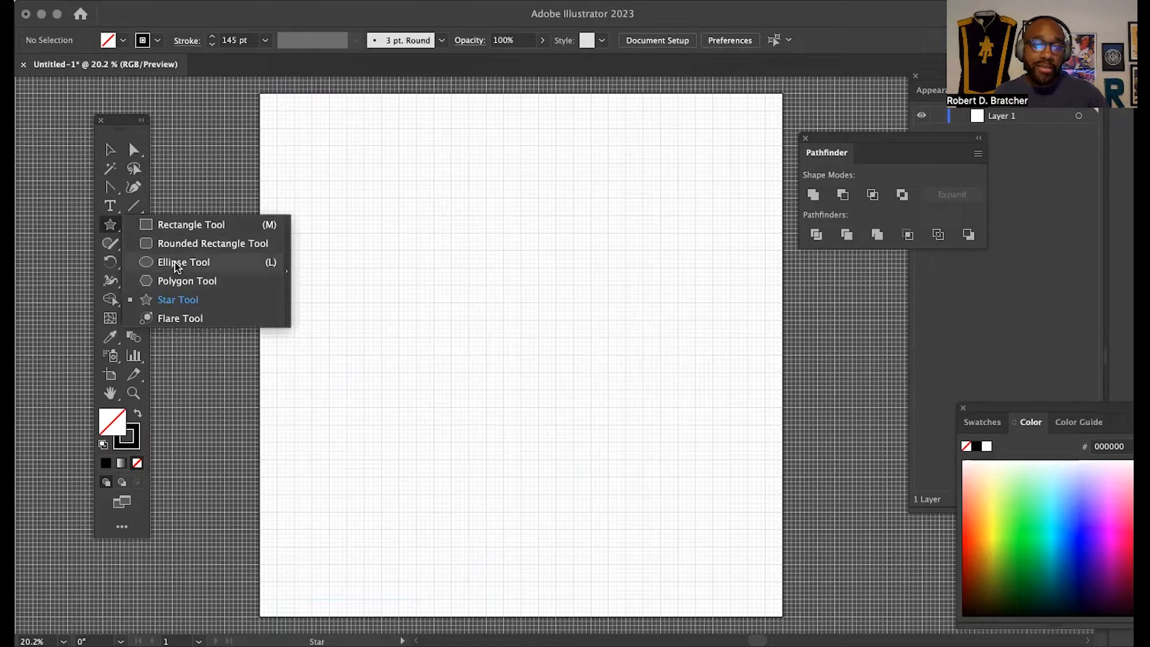
click(177, 264)
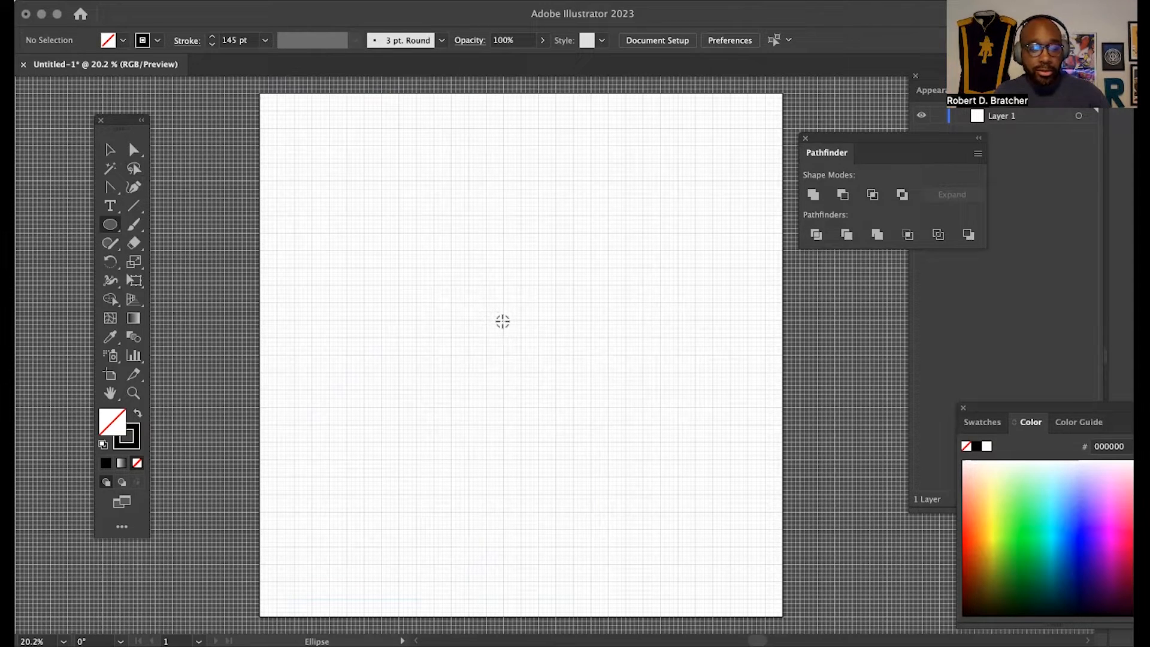
drag(504, 321, 647, 366)
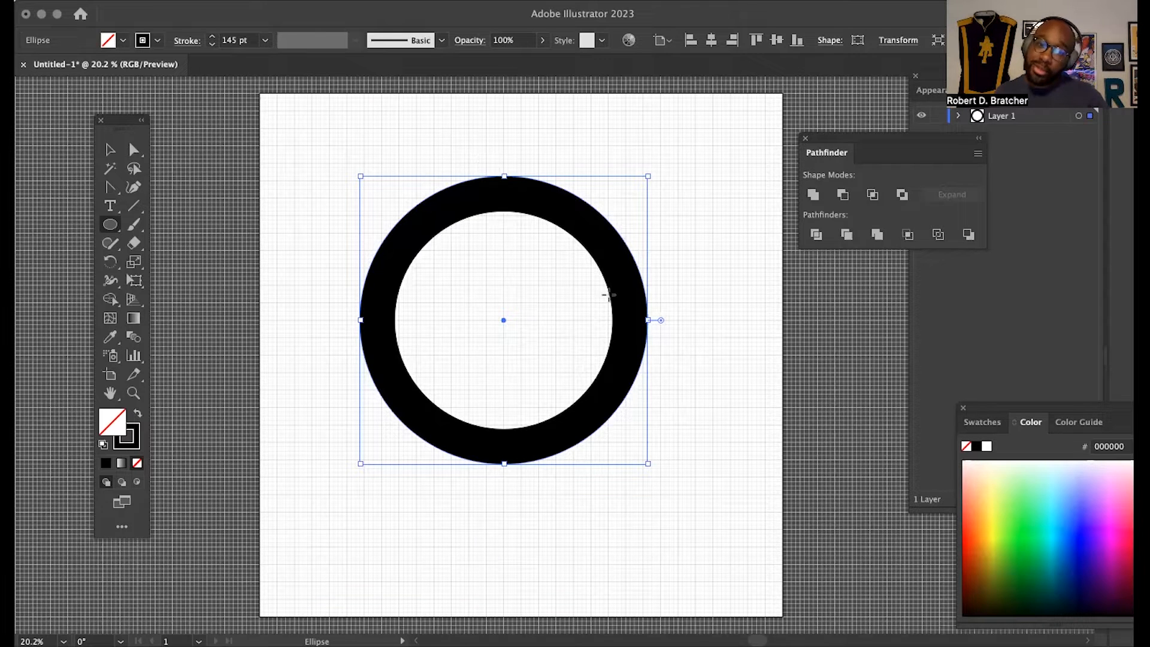
click(109, 150)
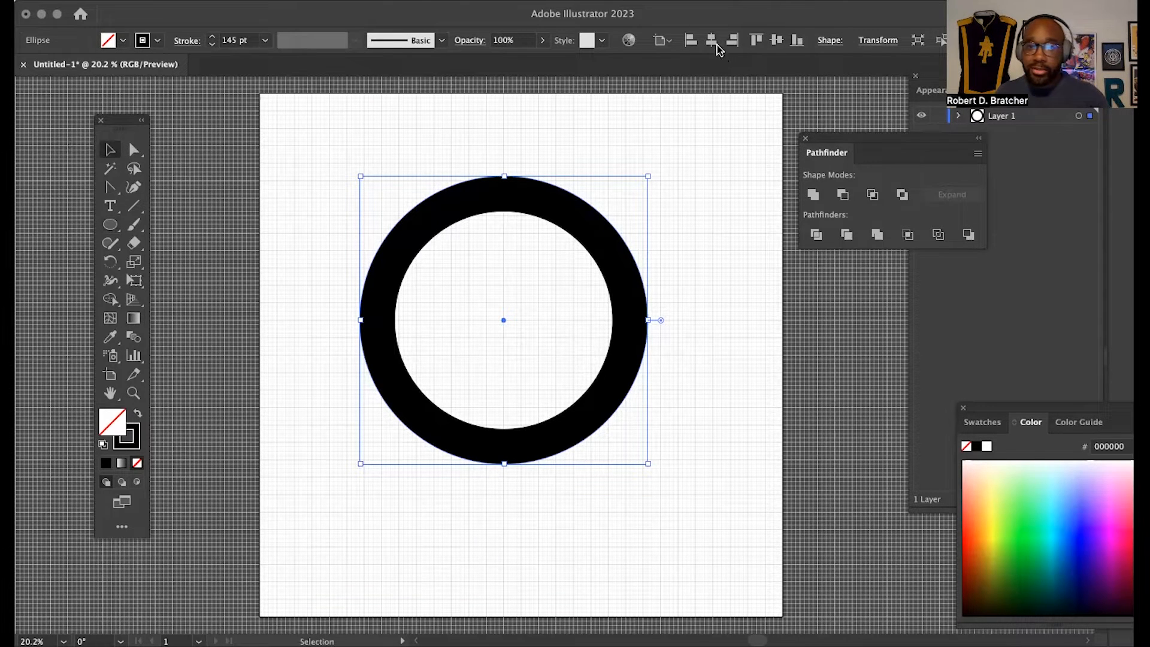
- Center the circle horizontally and vertically on the artboard
click(711, 40)
click(777, 40)
click(659, 137)
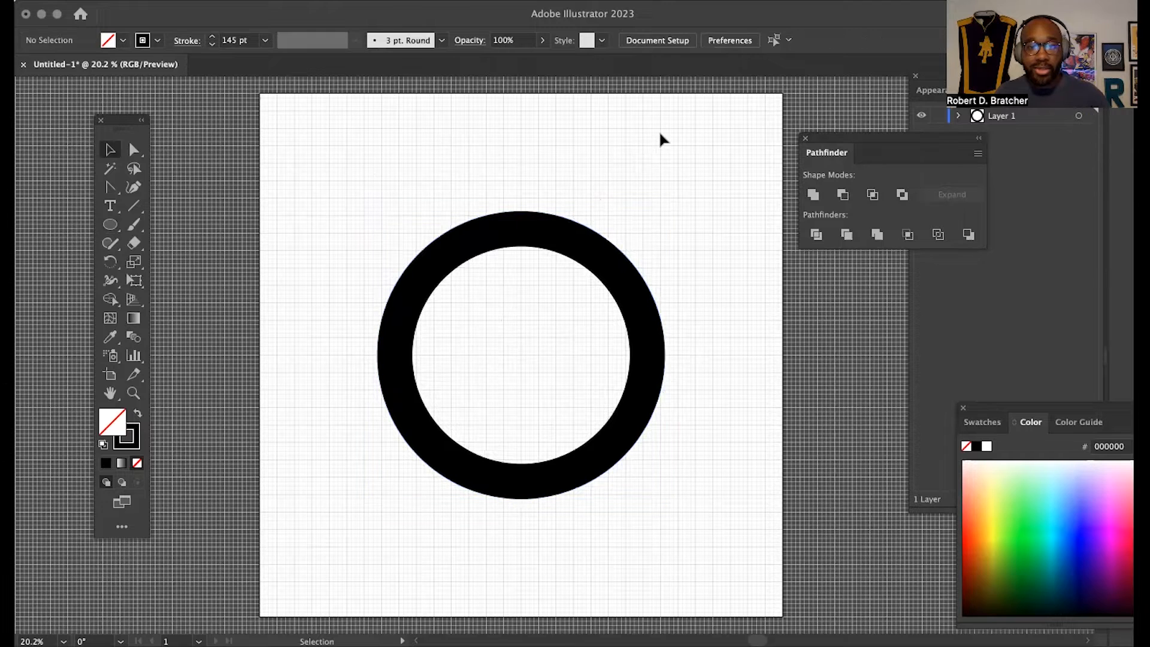
- Try the circle's stroke aligned to the outside and the center of its path, finishing with inside alignment
click(570, 260)
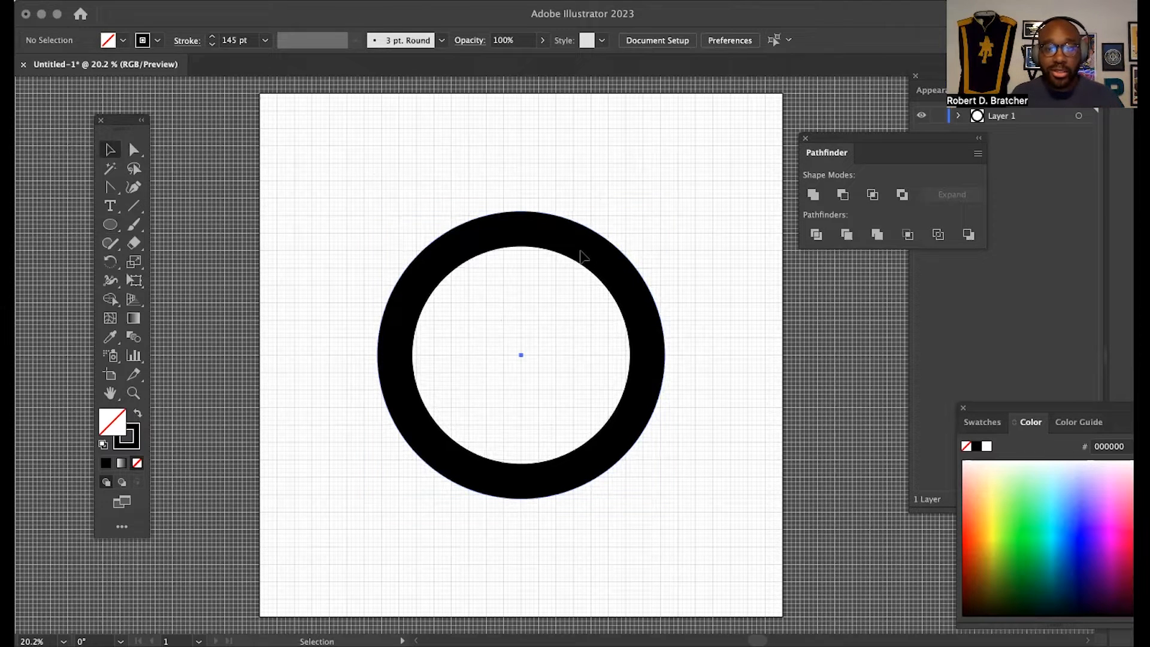
click(187, 41)
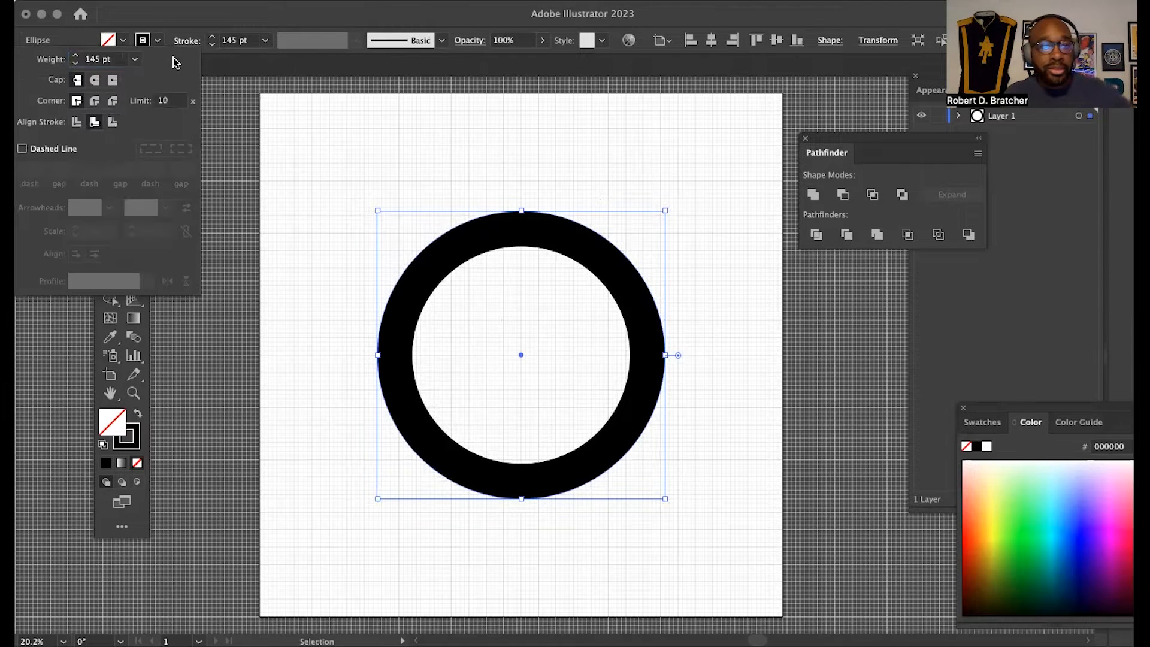
click(112, 123)
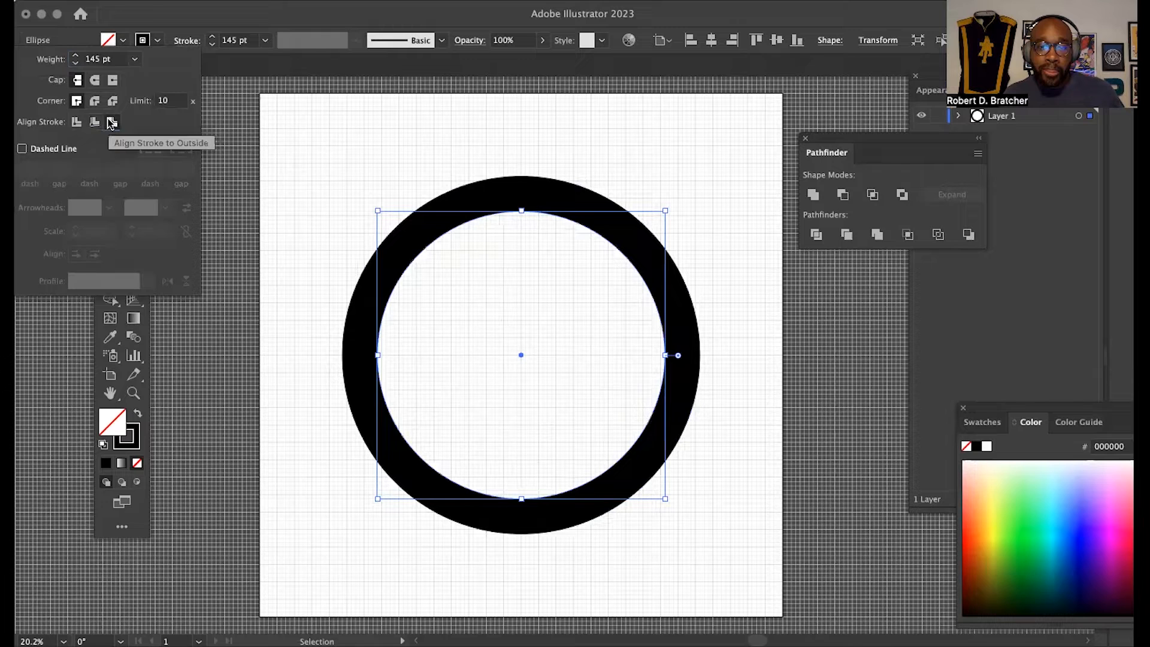
click(77, 122)
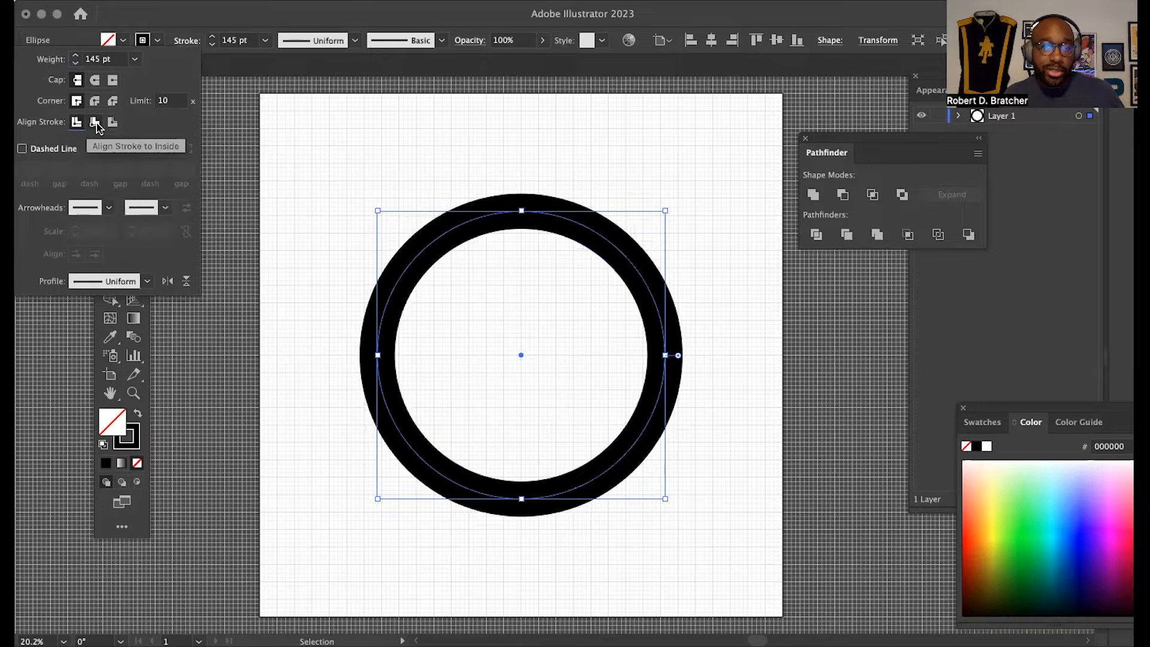
click(95, 123)
click(112, 122)
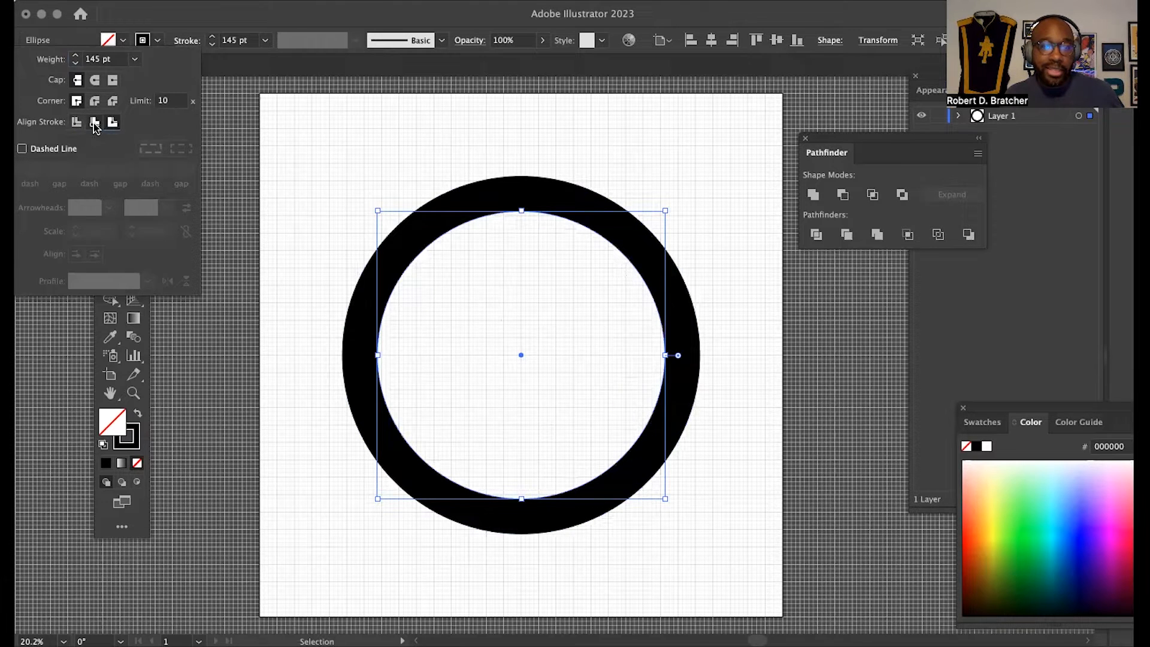
click(95, 123)
click(443, 138)
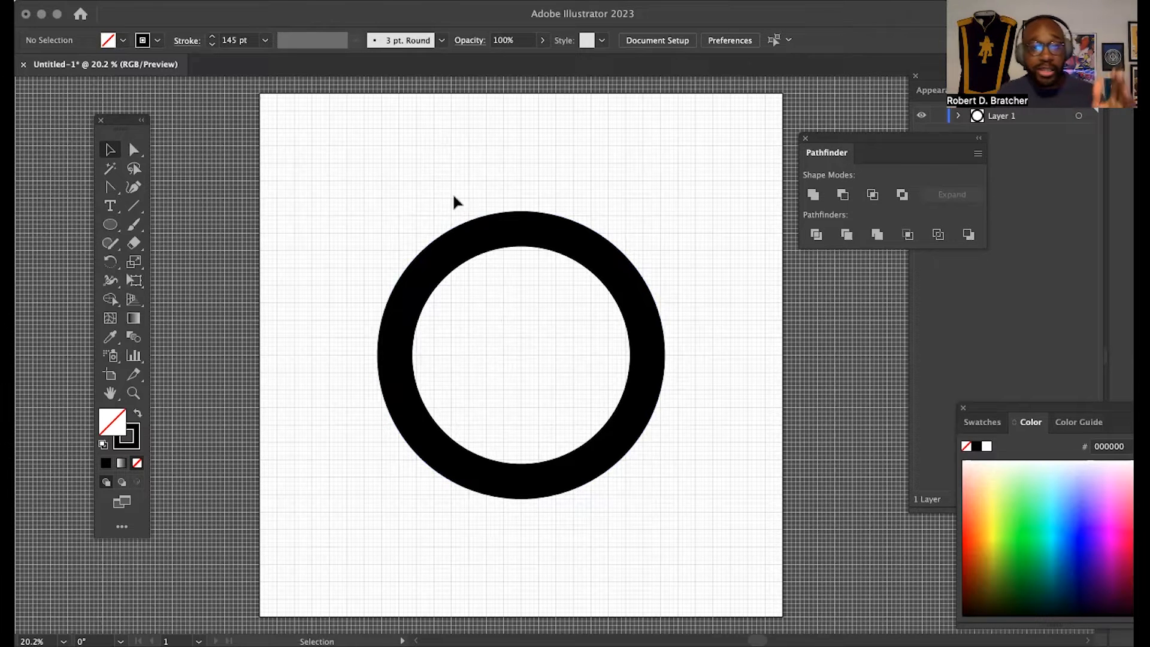
- Convert the circle's leftmost and rightmost anchor points to sharp corners with the Anchor Point tool
click(520, 234)
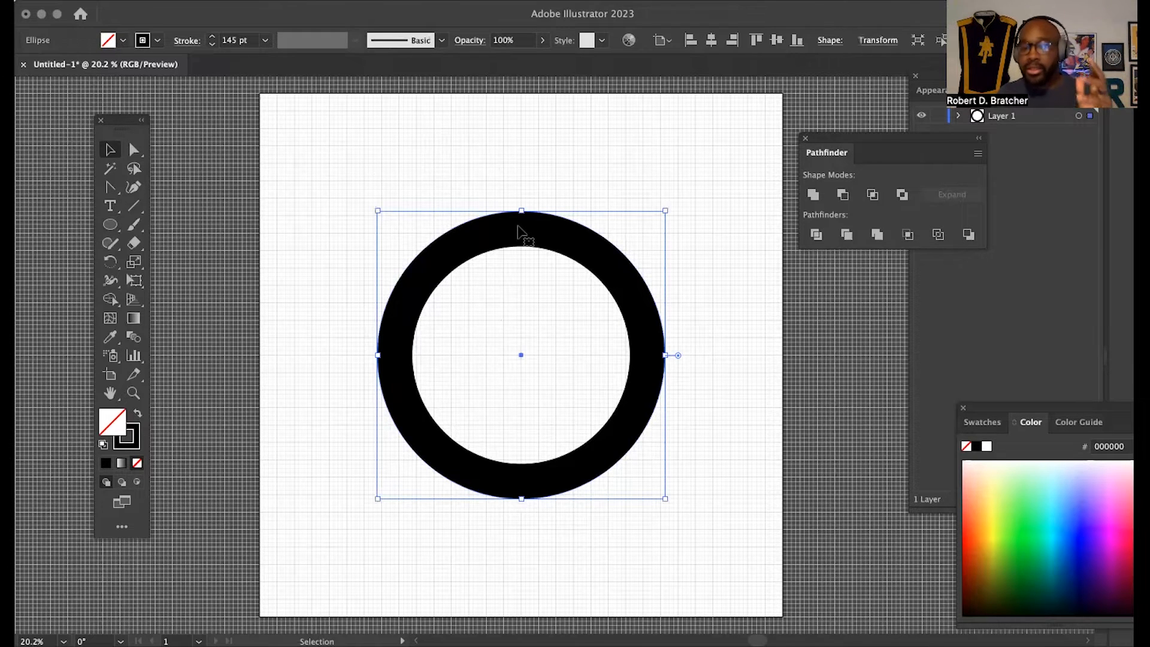
click(110, 190)
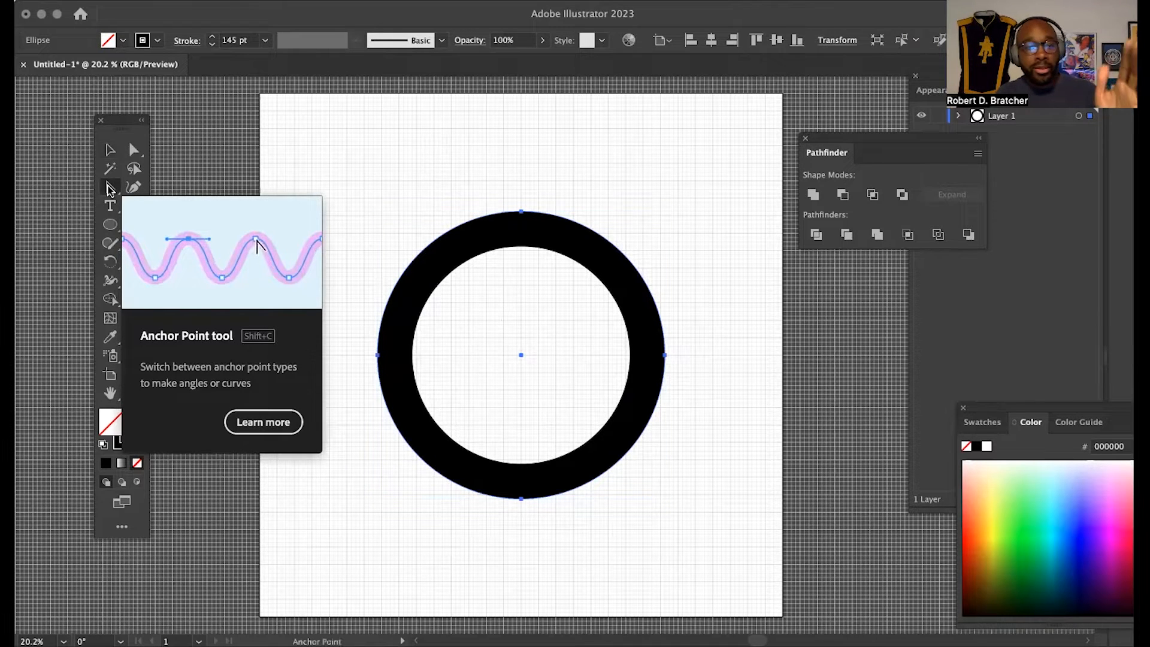
click(377, 355)
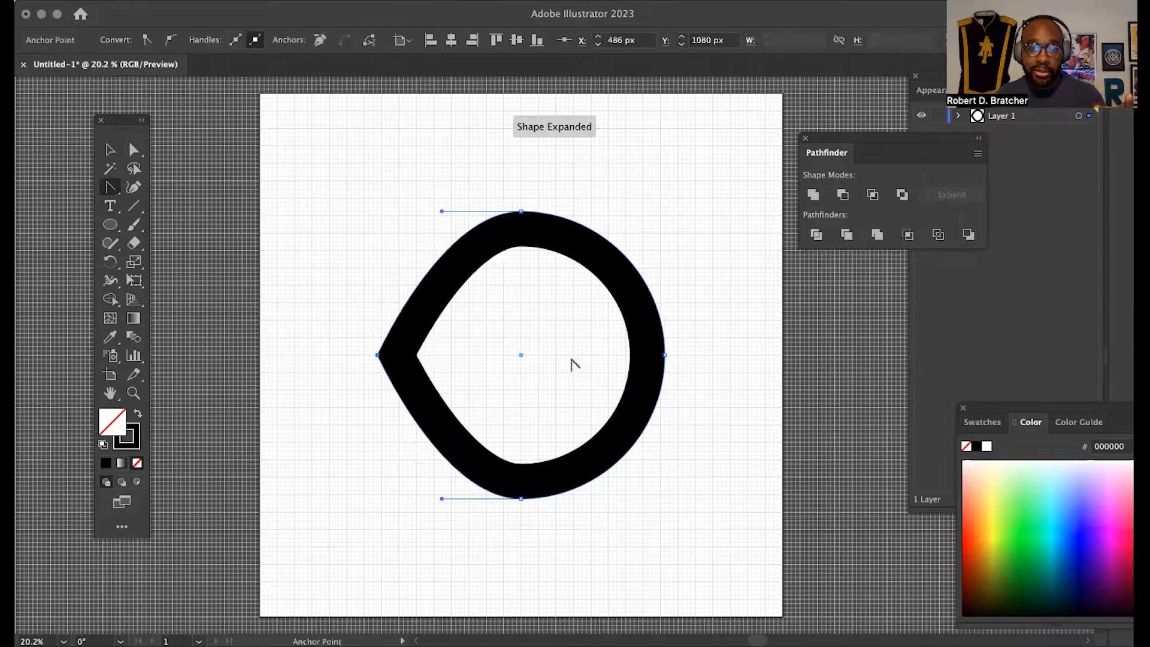
click(664, 356)
- Stretch the pointed shape wider from its left corner into an eye outline and center it on the artboard
click(110, 149)
drag(378, 355, 216, 355)
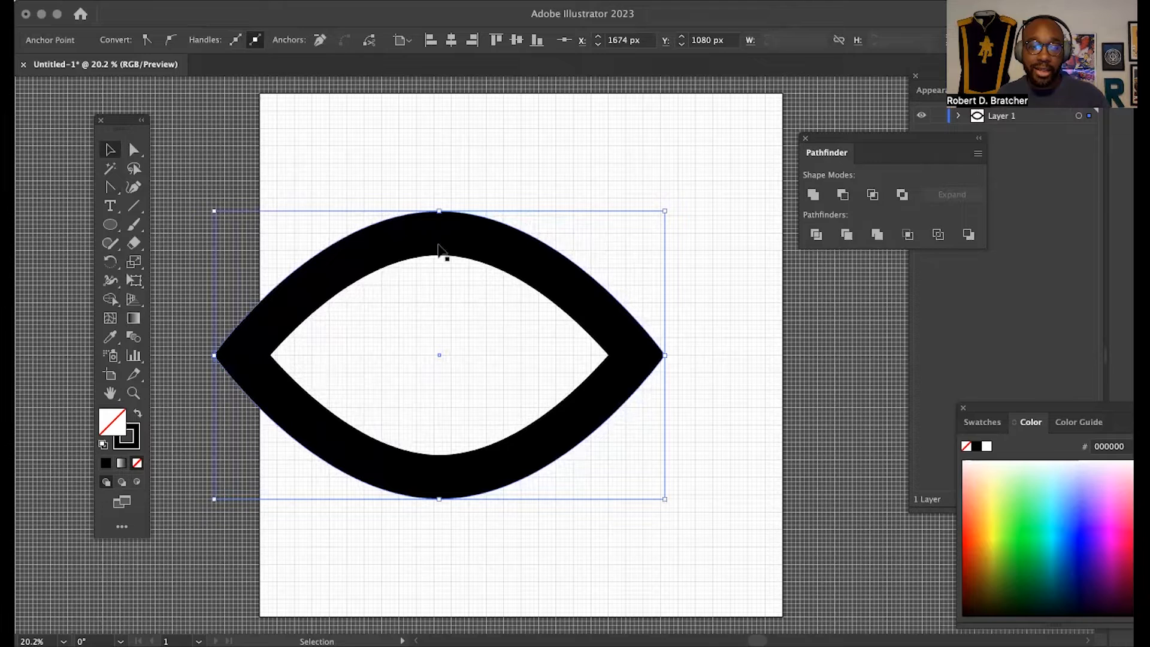
click(754, 105)
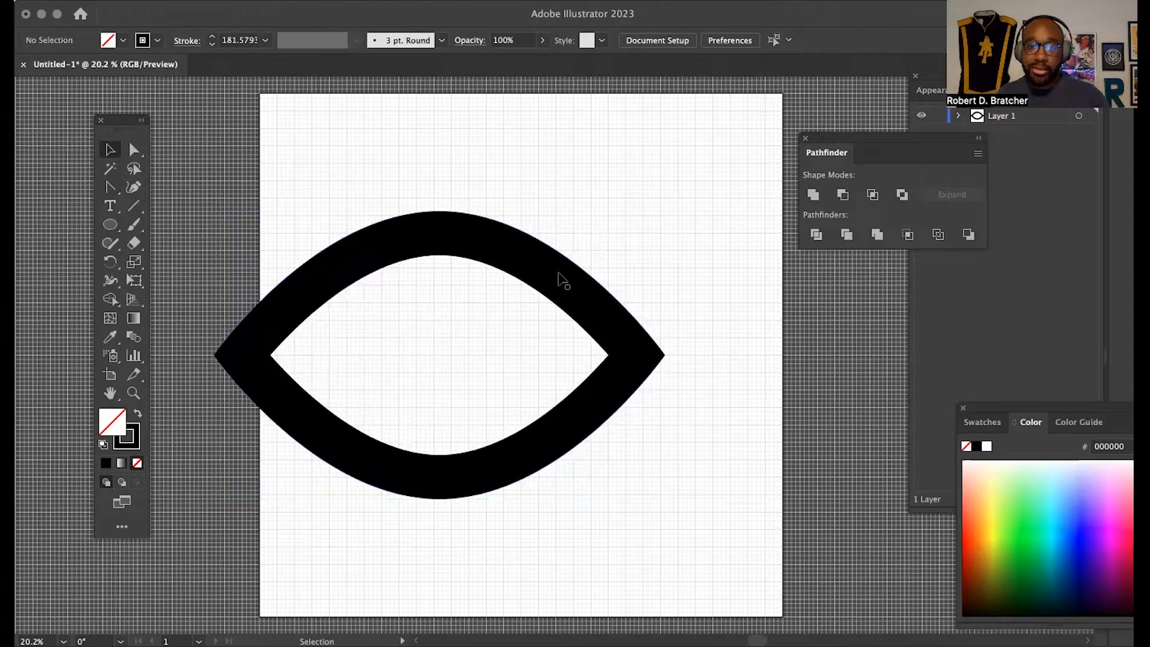
click(559, 273)
click(710, 40)
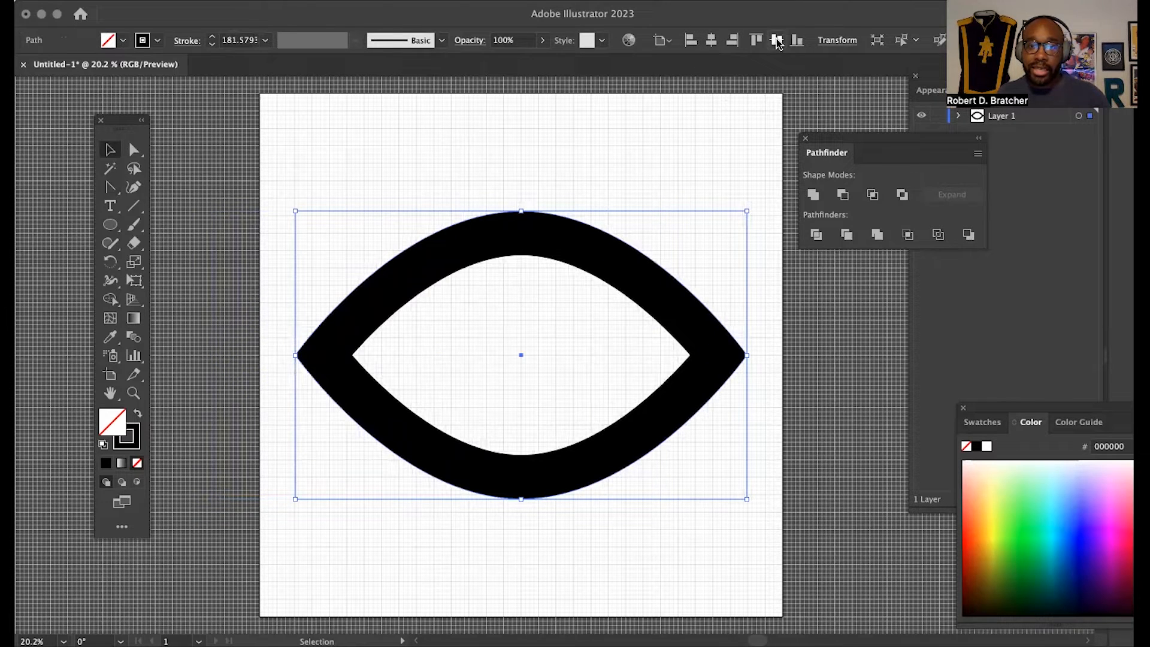
click(683, 116)
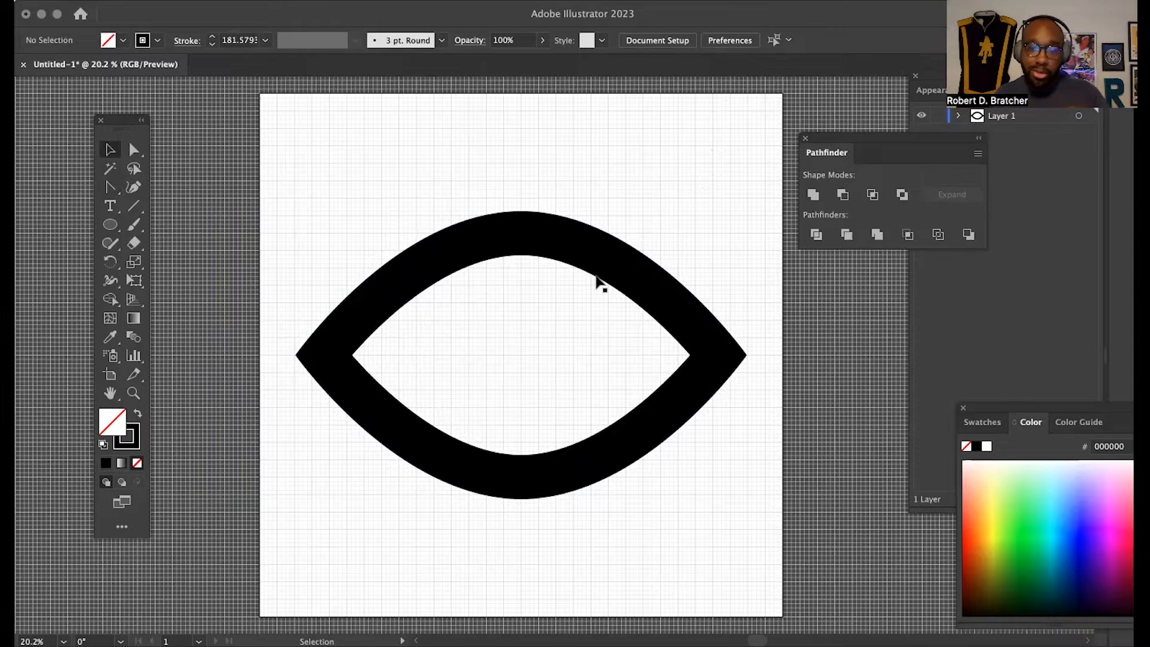
- Draw a short vertical line with the Pen tool from the middle of the eye's upper arc down into the opening
drag(107, 187, 151, 189)
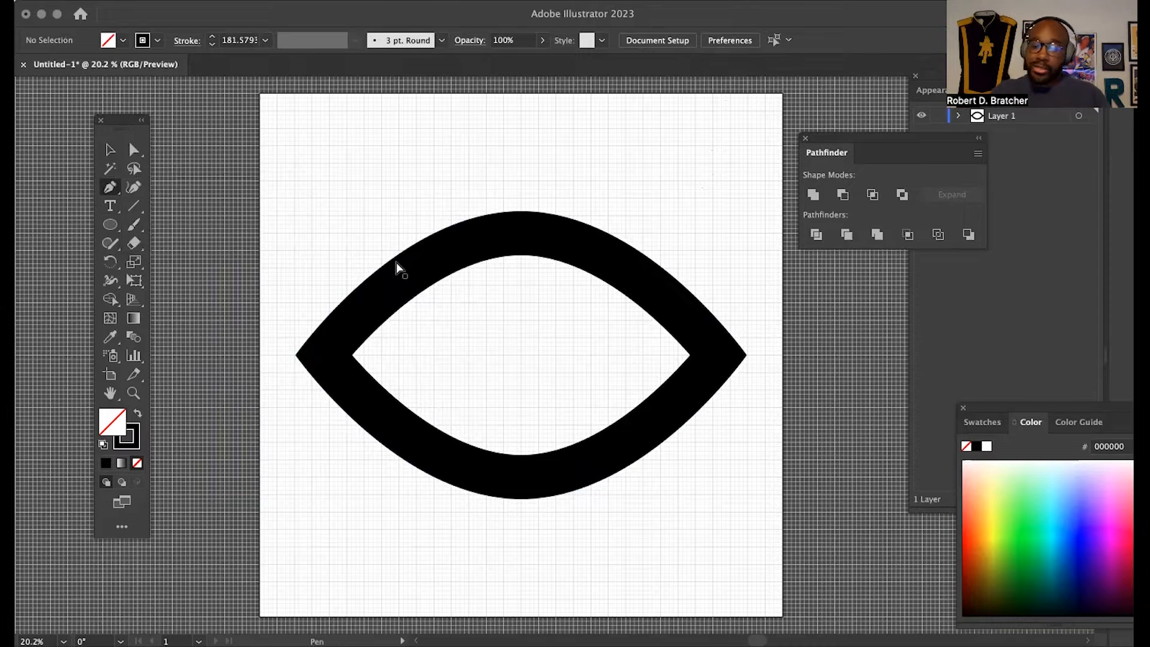
key(super+equal)
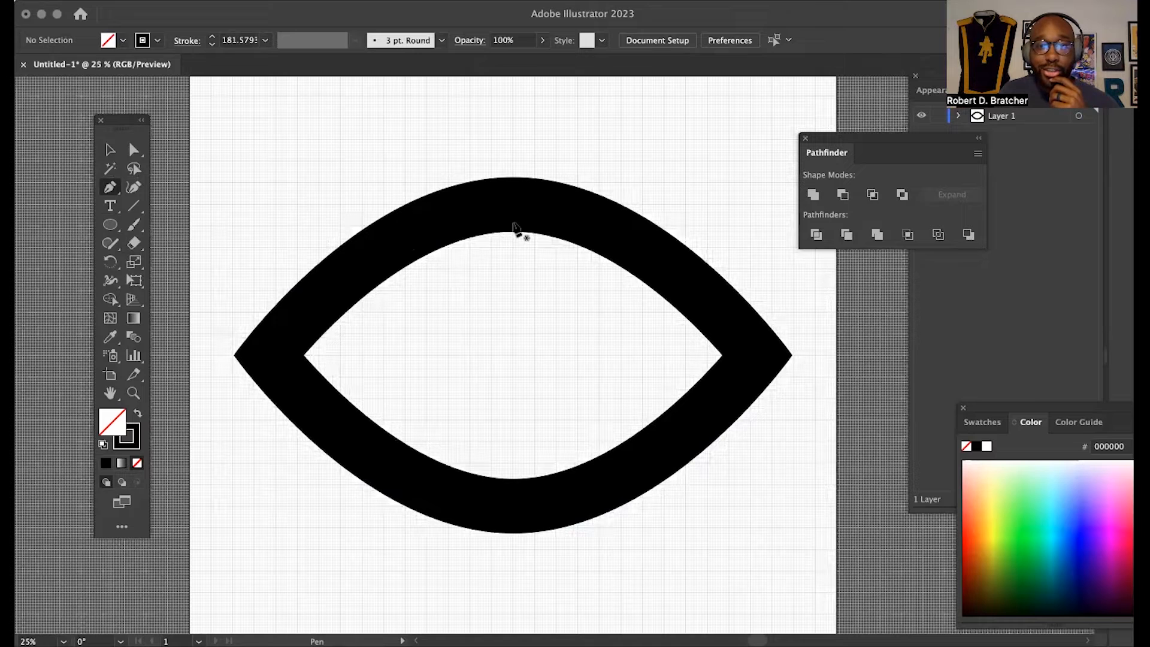
drag(513, 224, 514, 294)
click(513, 292)
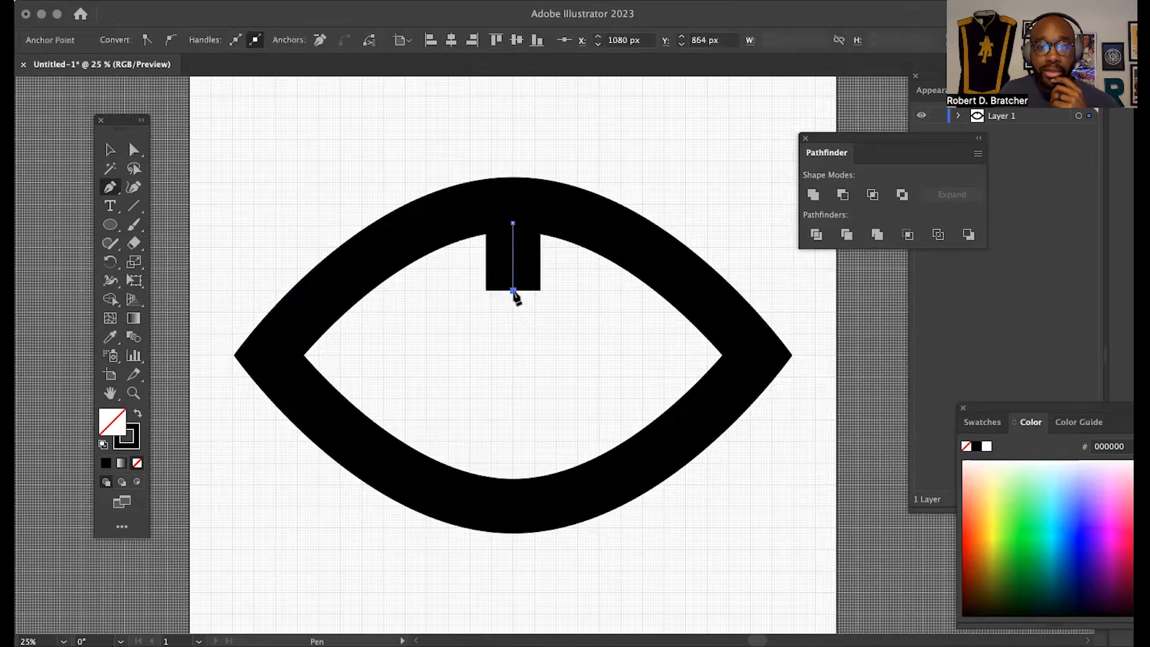
key(v)
click(330, 157)
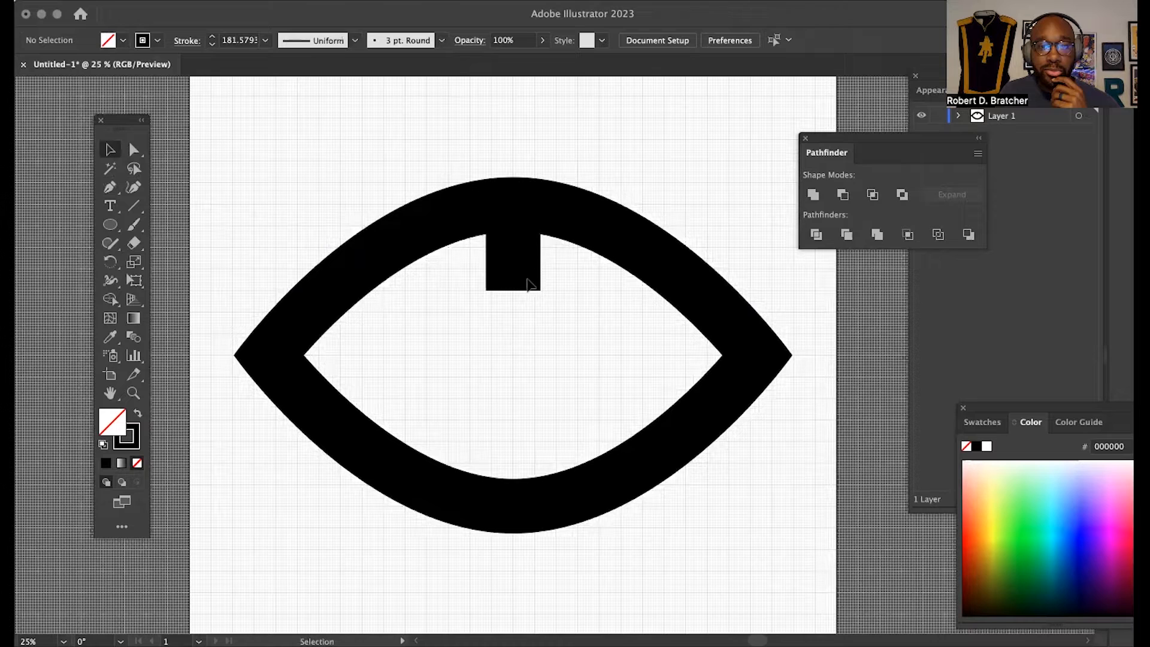
- Reduce the short vertical line's stroke weight to 112 pt
click(514, 285)
click(239, 40)
text(154)
key(Return)
scroll(240, 44, down, 5)
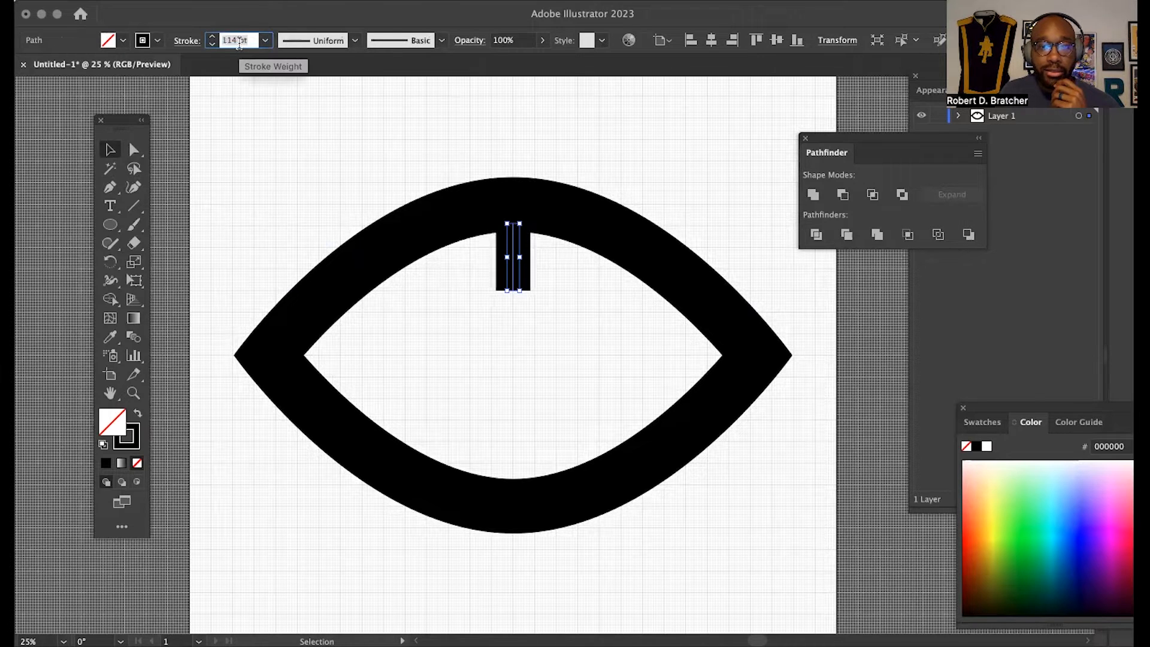
scroll(239, 44, up, 3)
scroll(239, 43, down, 2)
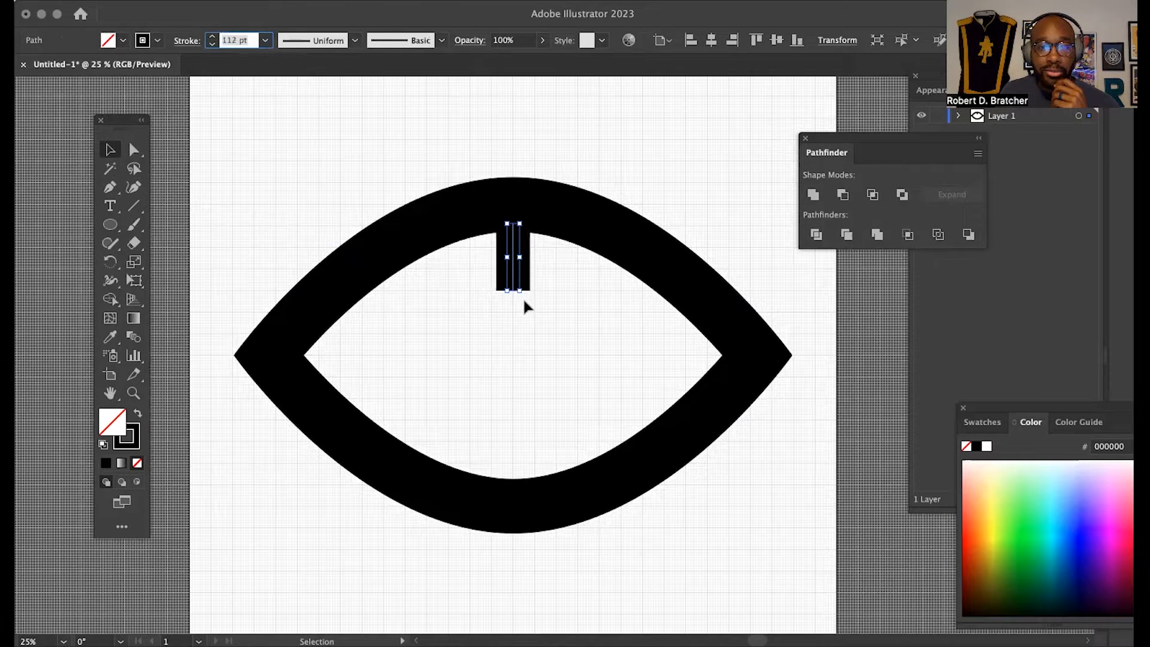
click(458, 291)
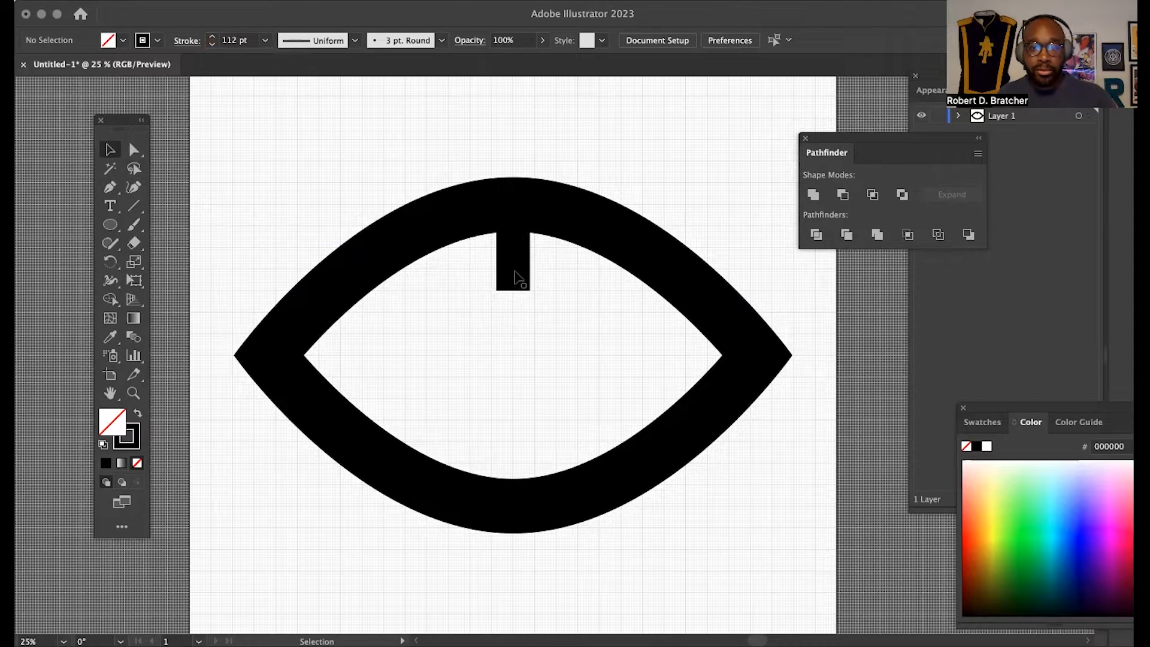
- Duplicate the vertical bar in place and nudge the copy right, leaving a gap about one bar wide
click(515, 272)
key(a)
key(v)
key(Right)
key(Right)
key(Right)
key(Right)
key(Right)
key(Right)
key(Right)
key(Right)
key(Right)
key(Right)
key(Right)
key(Right)
key(Right)
key(Right)
key(Right)
key(Right)
key(Right)
key(Right)
key(Right)
key(Right)
key(Right)
key(Right)
key(Right)
key(Right)
key(Right)
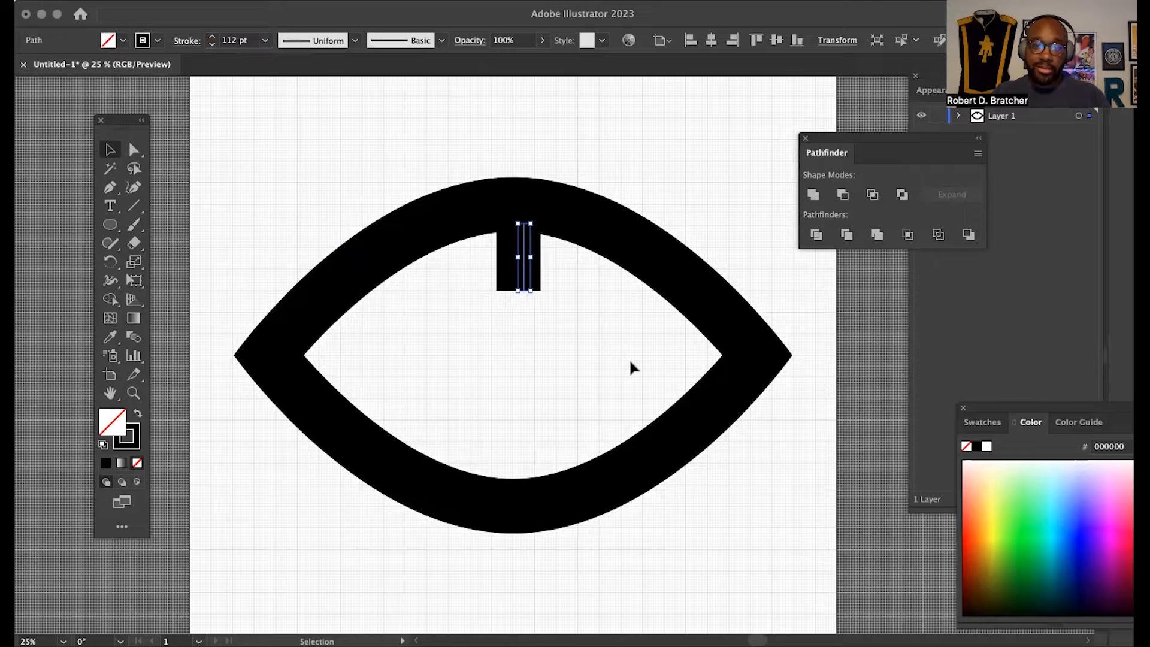
key(Right)
key(Right)
key(Right)
key(Right)
key(Right)
key(Right)
key(Right)
key(Right)
key(Right)
key(Right)
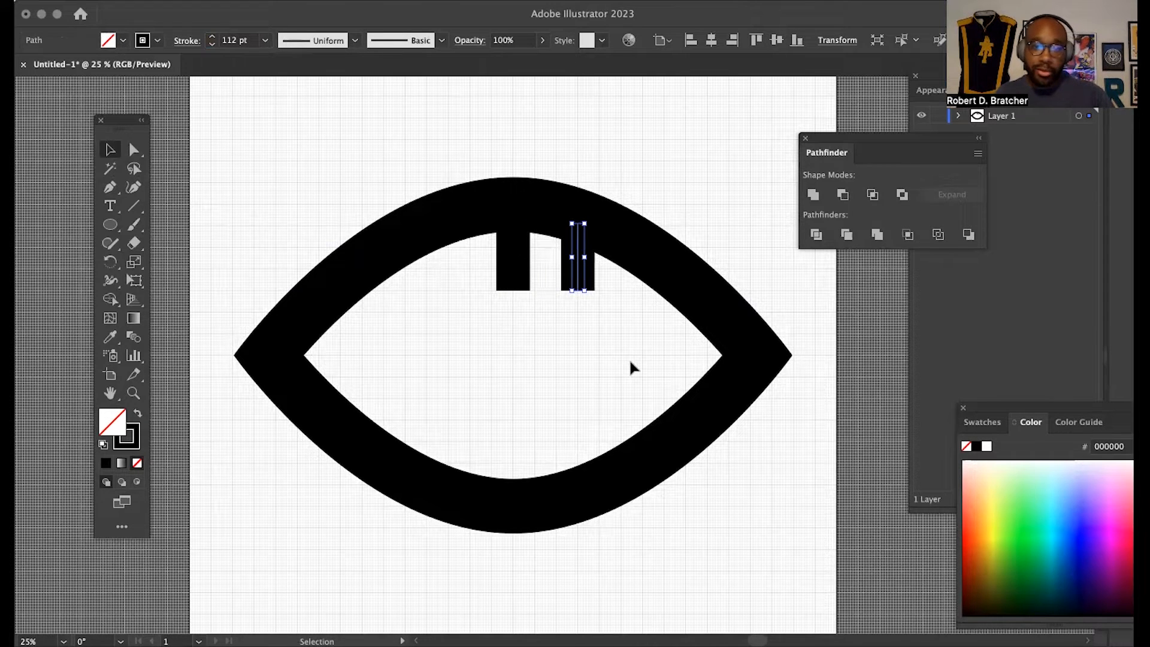
- Duplicate the middle bar again and nudge the copy left to mirror the spacing of the right bar
click(513, 274)
key(Left)
key(Left)
key(Left)
key(Left)
key(Left)
key(Left)
key(Left)
key(Left)
key(Left)
key(Left)
key(Left)
key(Left)
key(Left)
key(Left)
key(Left)
key(Left)
key(Left)
key(Left)
key(Left)
key(Left)
key(Left)
key(Left)
key(Left)
key(Left)
key(Left)
key(Left)
key(Left)
key(Left)
key(Left)
key(Left)
key(Left)
key(Left)
key(Left)
key(Left)
key(Left)
key(Left)
key(Left)
key(Left)
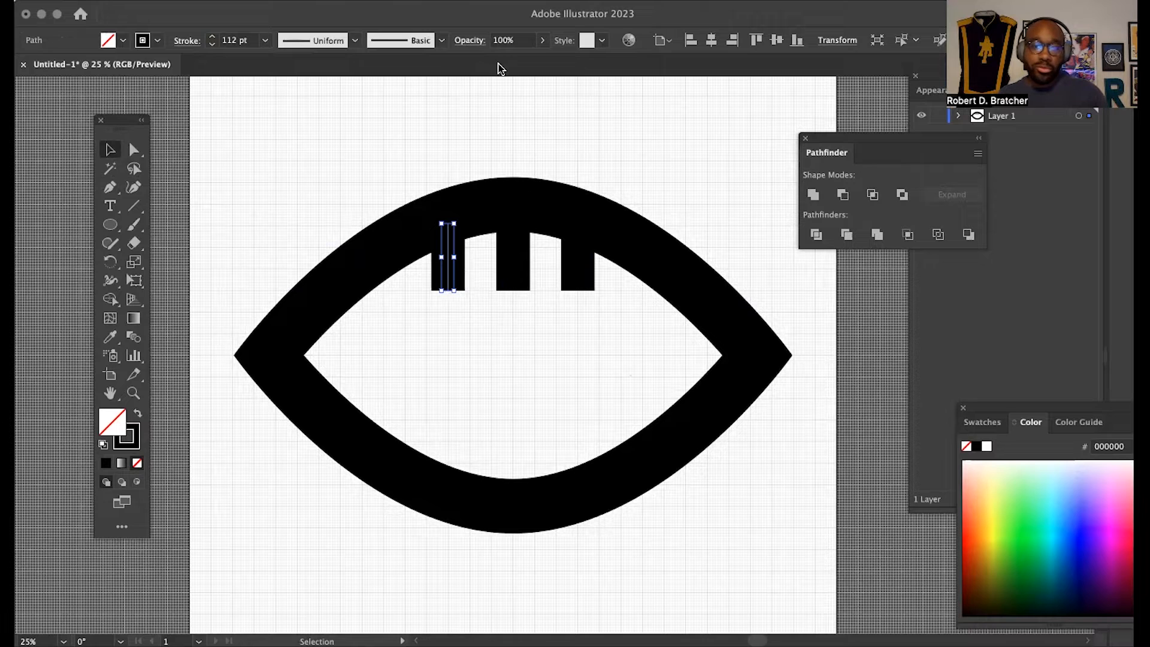
click(516, 142)
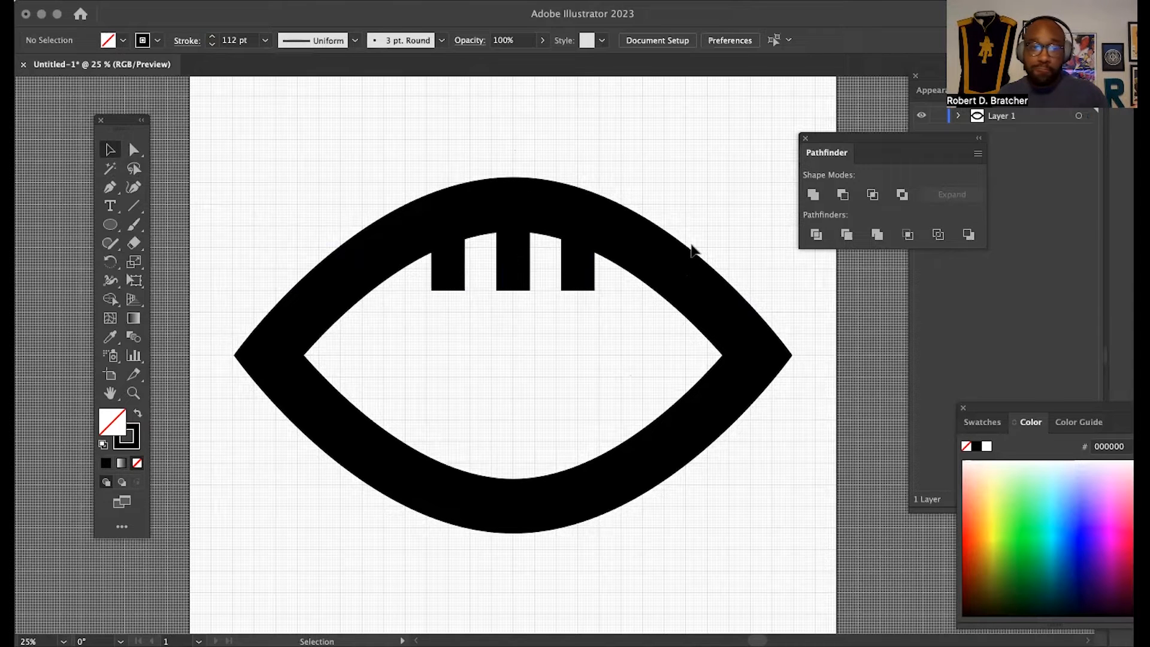
- Delete the eye outline together with its three bars and undo the deletion
scroll(693, 251, up, 1)
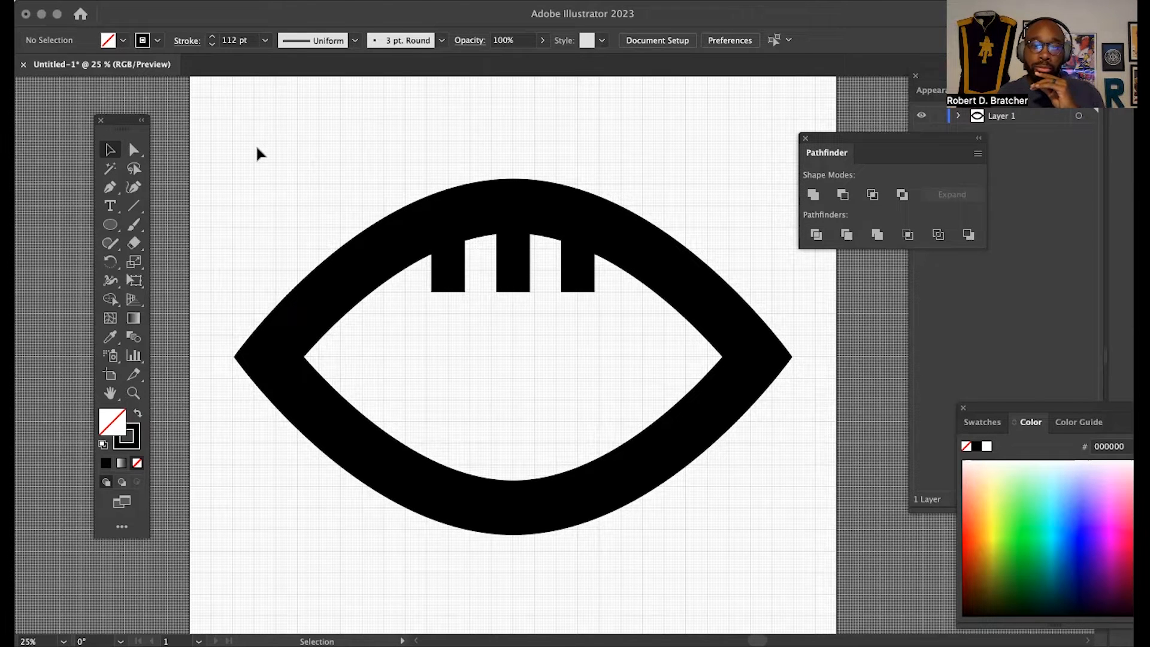
click(706, 484)
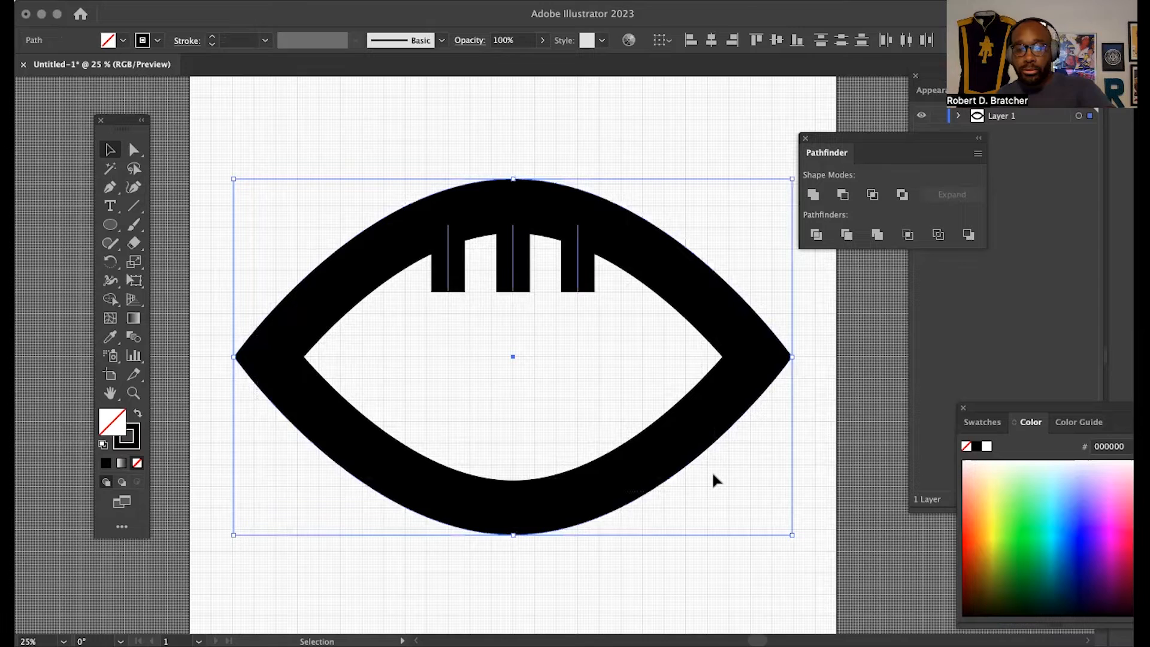
key(Delete)
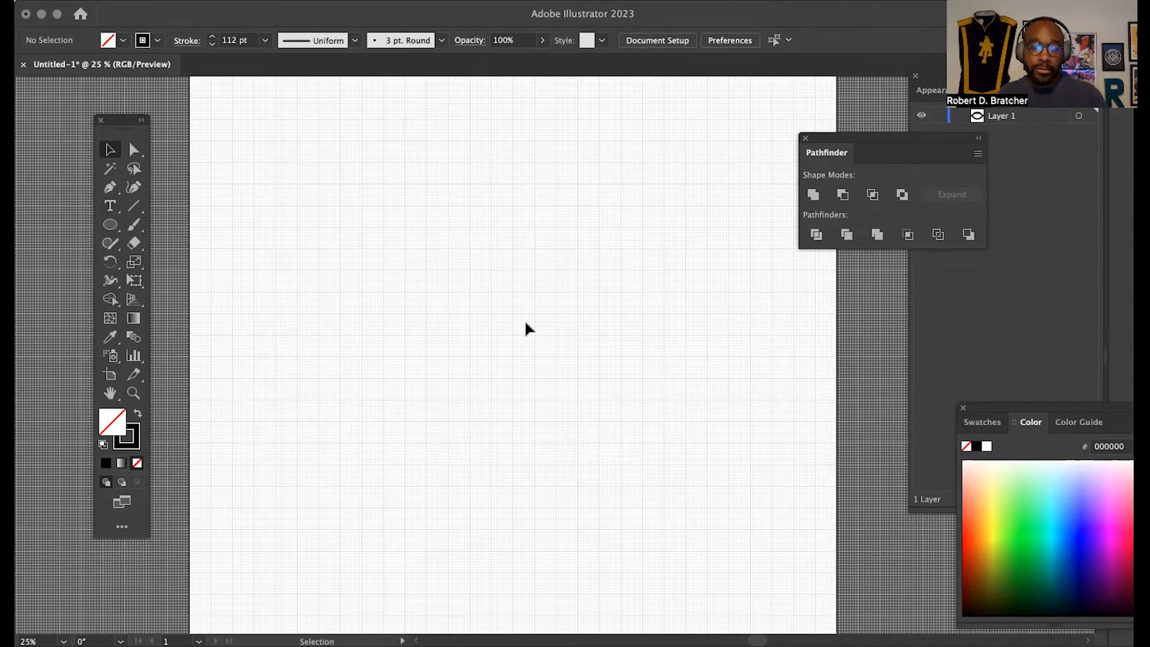
key(super+z)
click(298, 141)
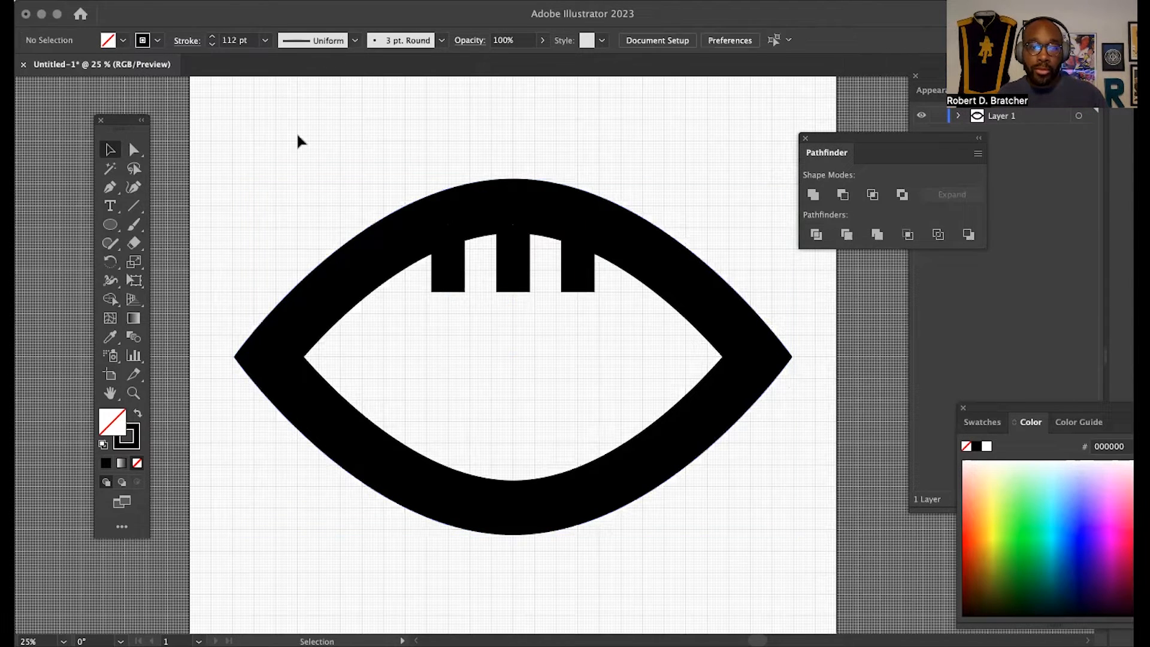
- Draw an upright four-pointed star outward from the lower middle of the eye, below the center bar
click(110, 225)
click(160, 302)
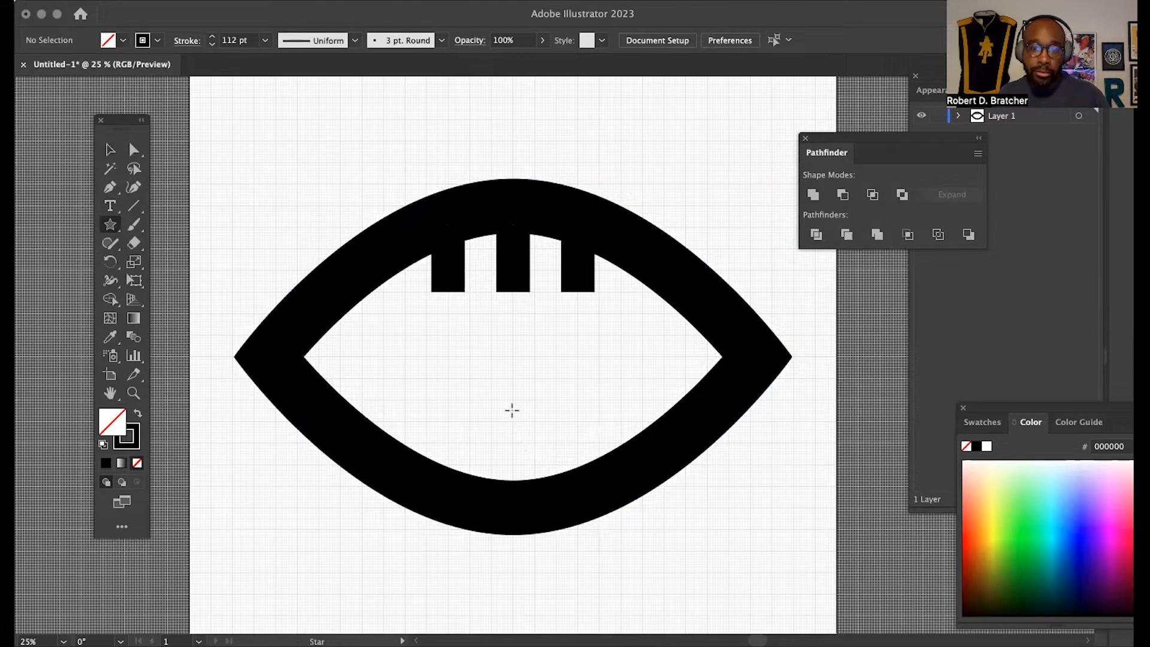
mouse_move(518, 416)
mouse_down()
mouse_move(544, 442)
mouse_move(601, 442)
mouse_up()
- Set the four-pointed star's stroke weight to 77 pt and align the stroke to the inside
click(239, 44)
key(Down)
key(Down)
key(Down)
key(Down)
key(Down)
key(Down)
key(Down)
key(Down)
key(Down)
key(Down)
key(Down)
key(Down)
key(Down)
key(Down)
key(Down)
key(Down)
key(Down)
key(Down)
key(Down)
key(Down)
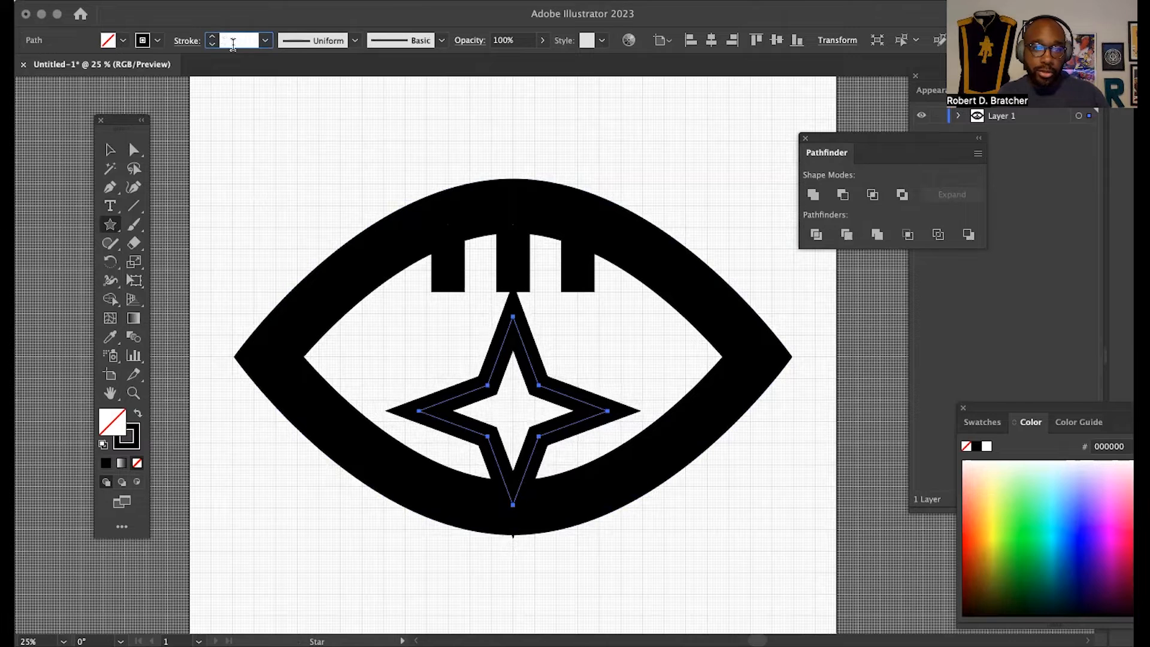
click(187, 41)
click(94, 122)
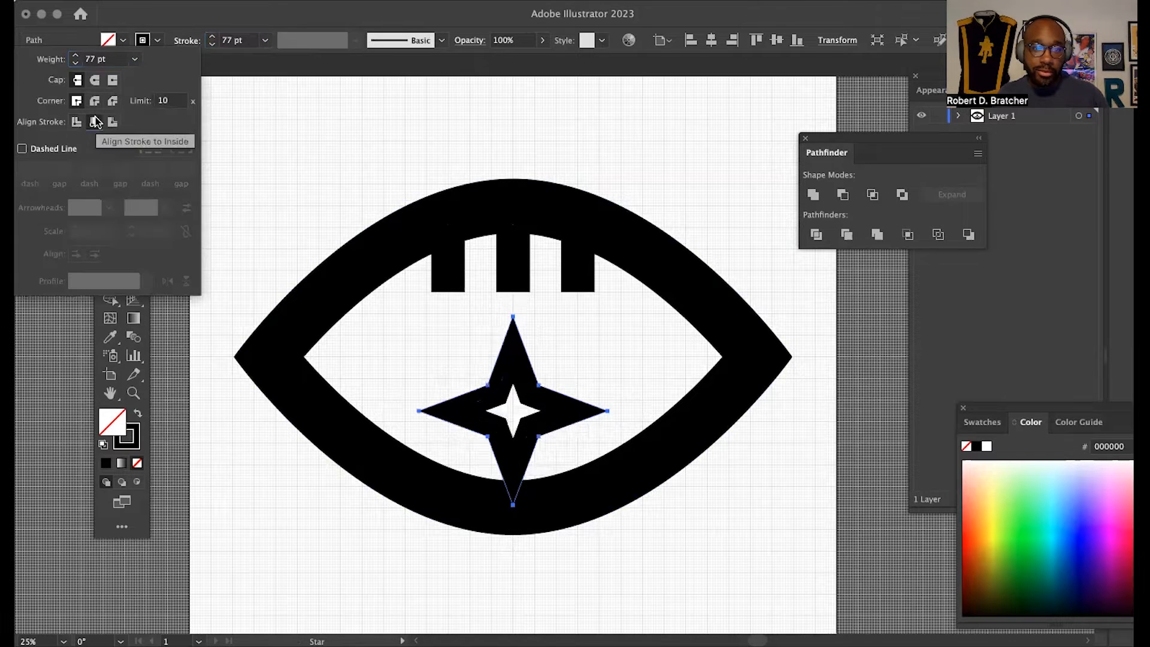
click(250, 144)
- Move the star straight up so its top point overlaps the middle bar
click(110, 149)
click(268, 154)
drag(521, 396, 519, 292)
click(636, 180)
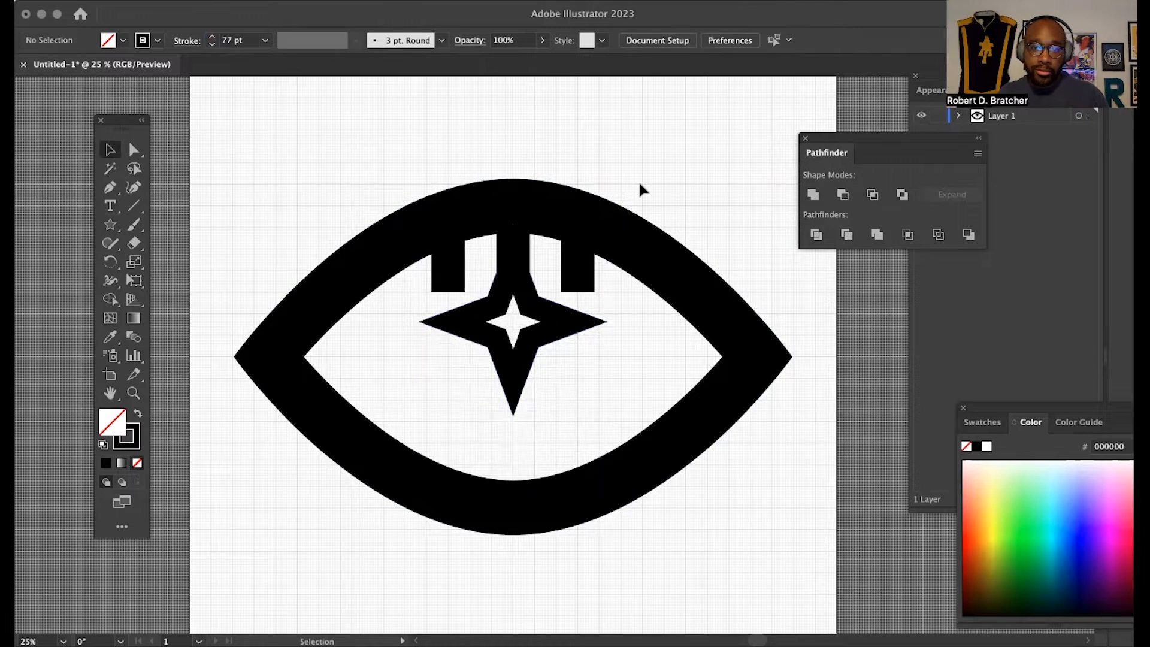
- Center the four-pointed star vertically on the artboard
key(super+minus)
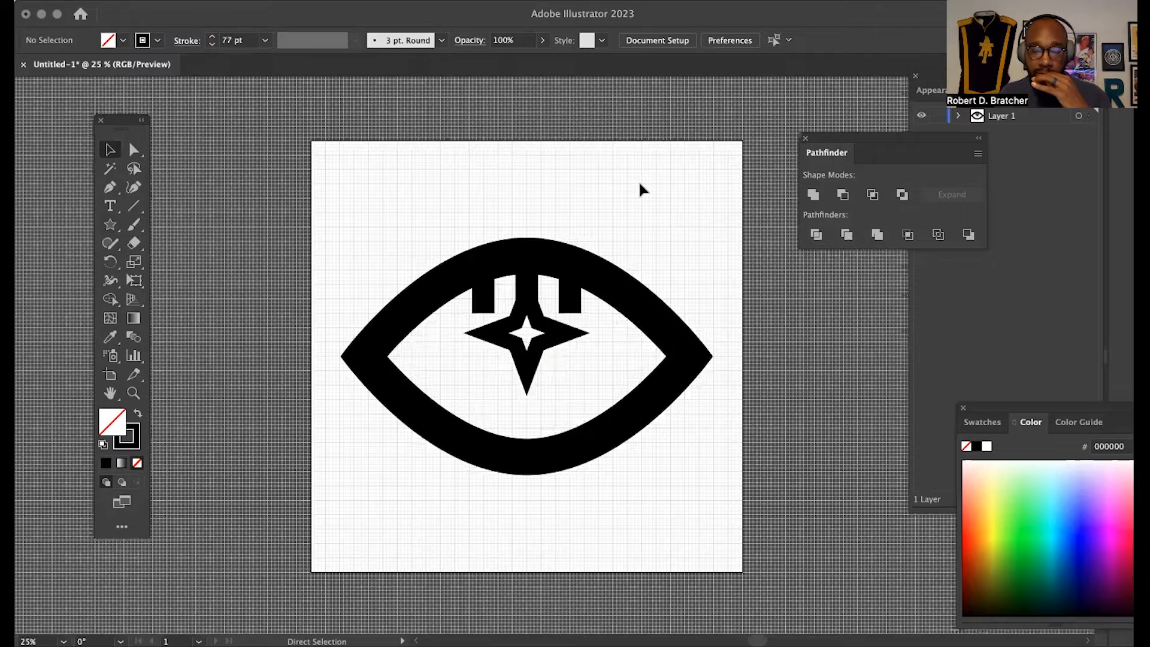
click(523, 370)
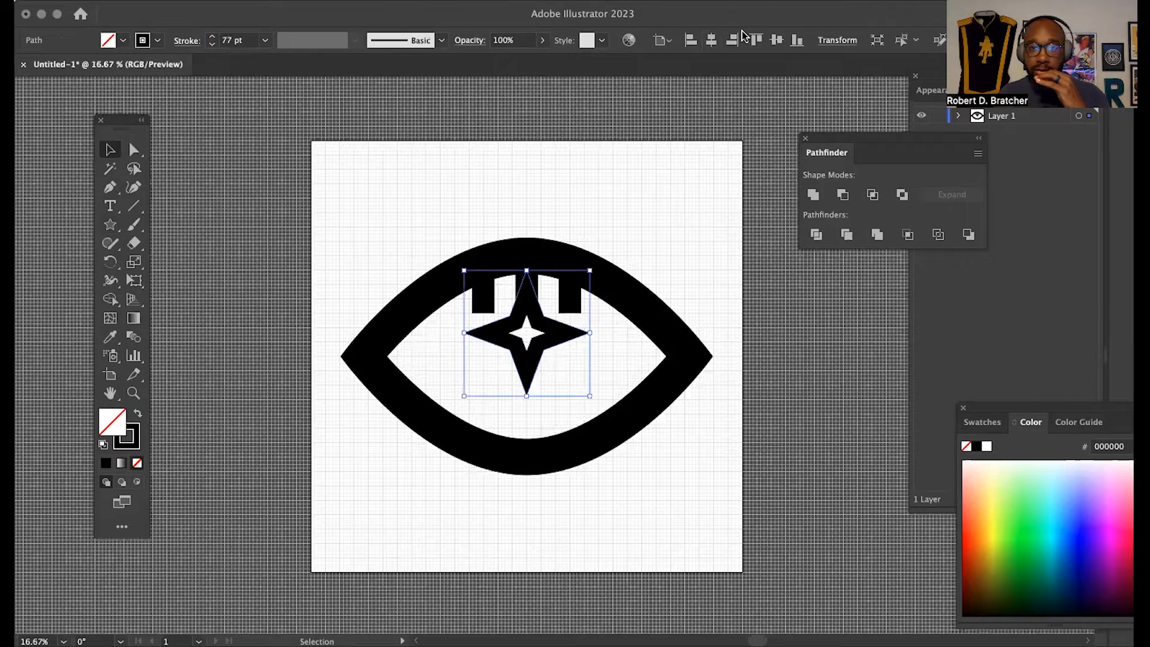
click(777, 41)
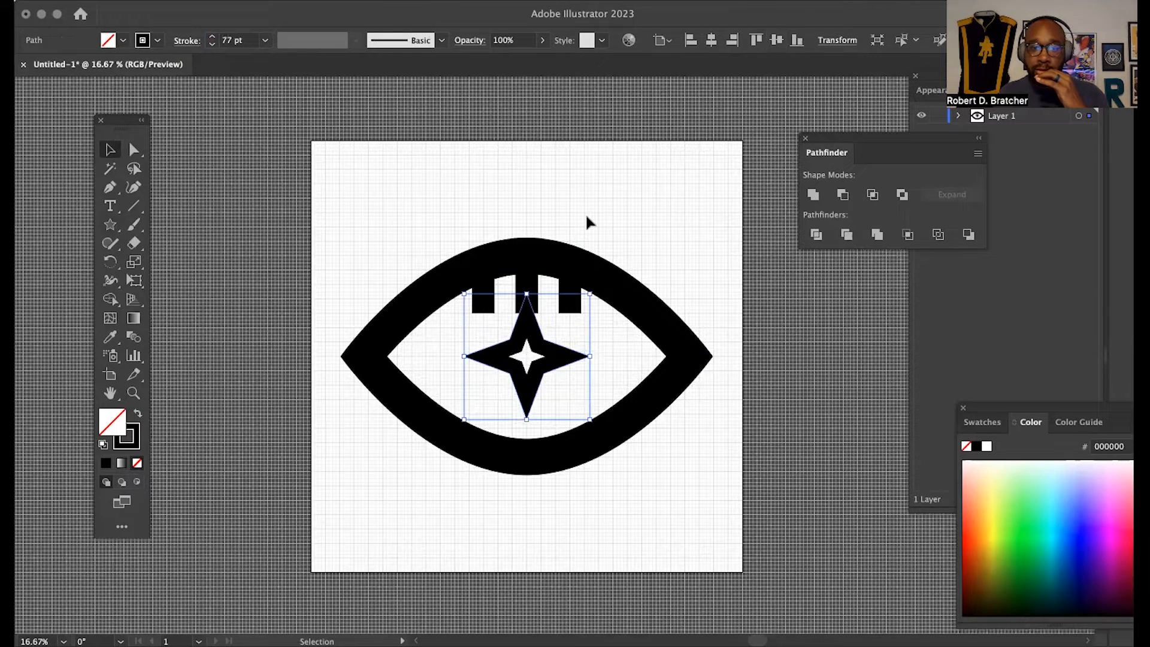
click(585, 213)
- Stretch the middle bar straight down through the star to the eye's lower outline
click(528, 307)
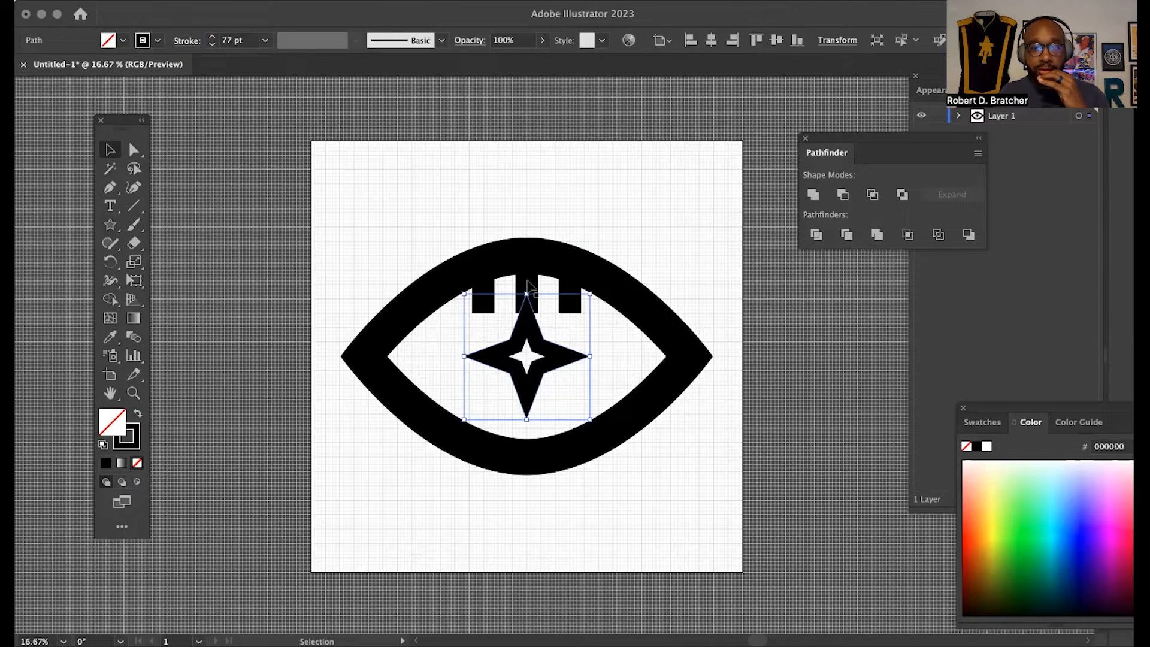
click(527, 296)
drag(526, 312, 526, 462)
- Match the middle bar's stroke to the short left bar's 112 pt stroke with the Eyedropper
click(110, 340)
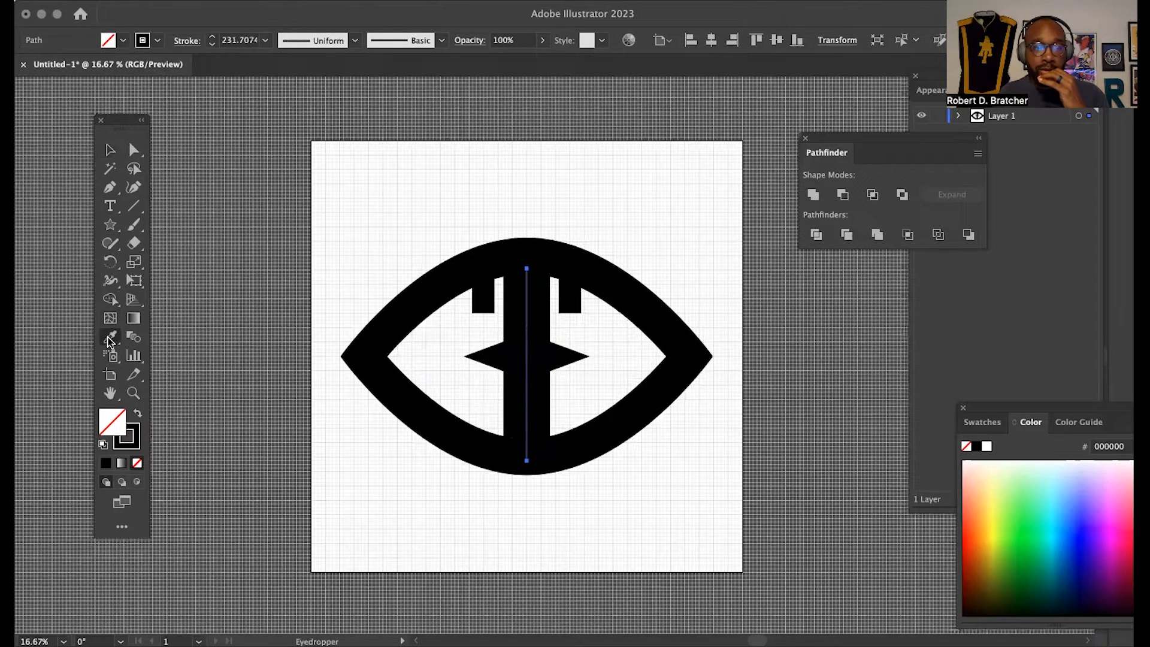
click(489, 293)
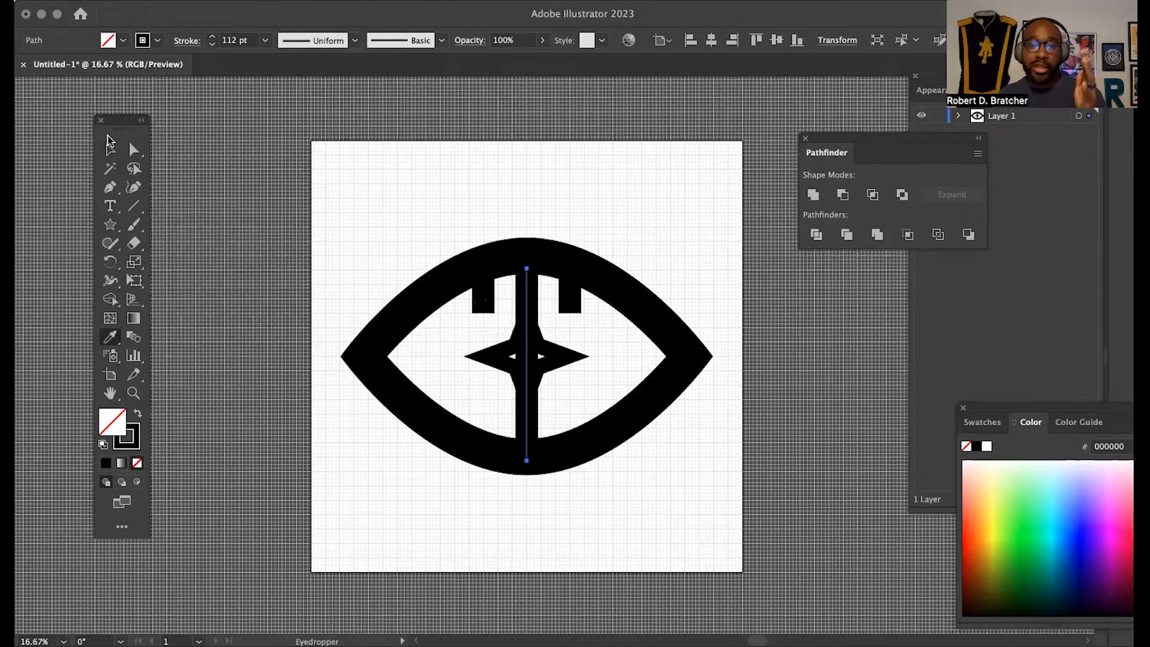
click(108, 142)
click(380, 178)
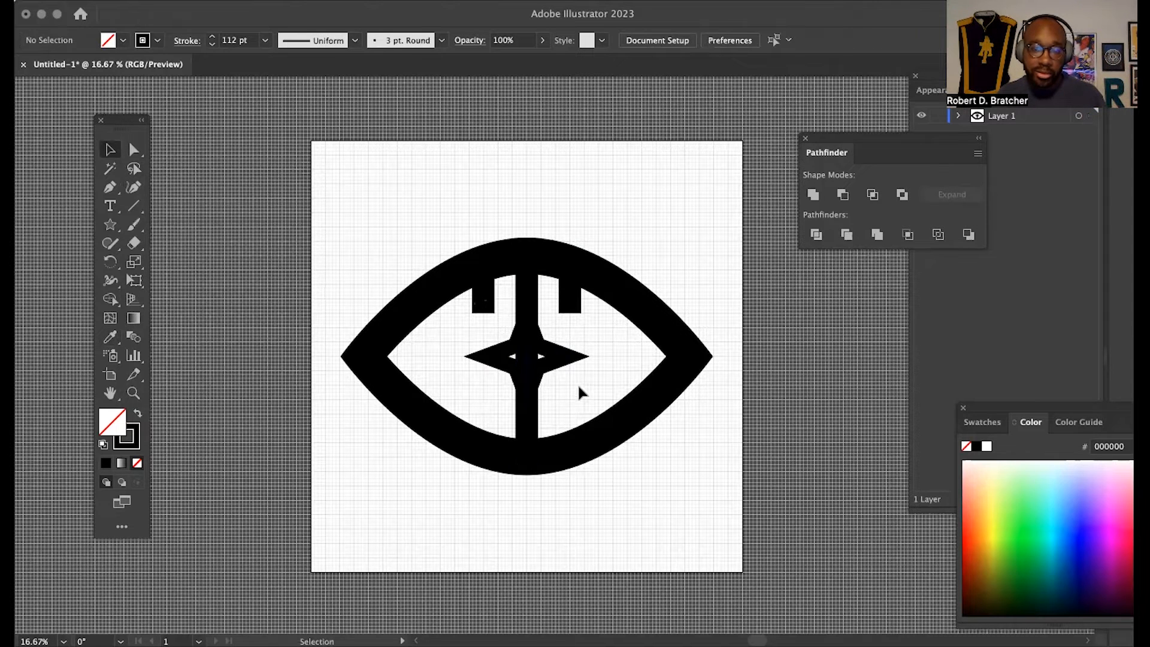
- Fill the four-pointed star with white and deselect it
click(562, 357)
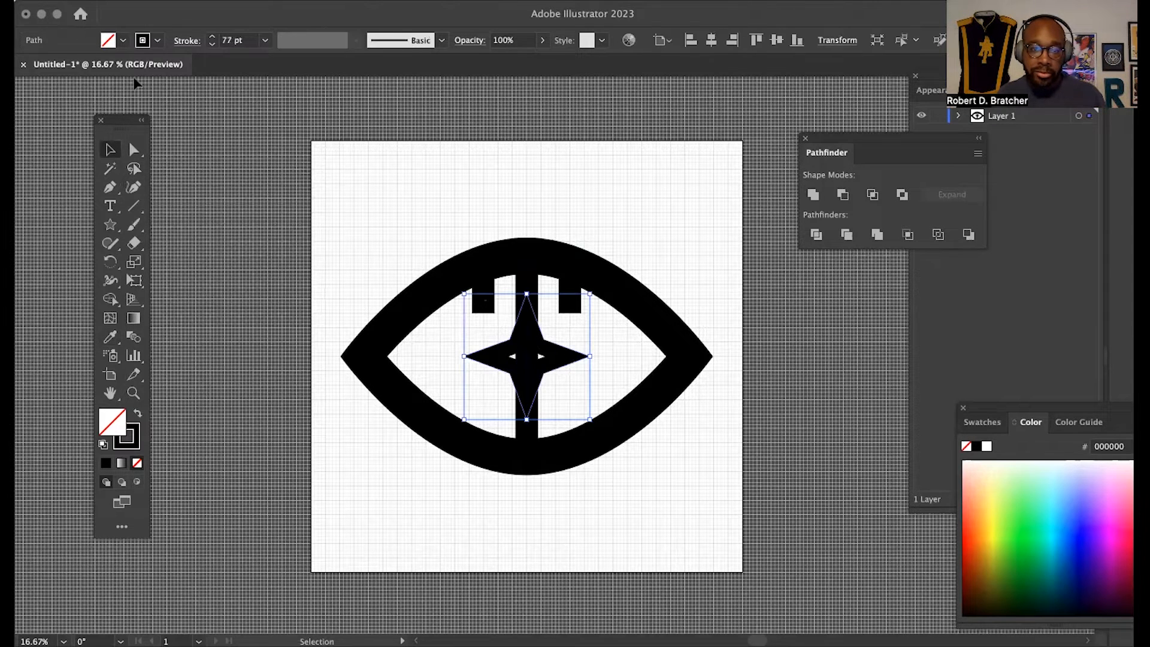
click(123, 40)
click(44, 66)
click(417, 167)
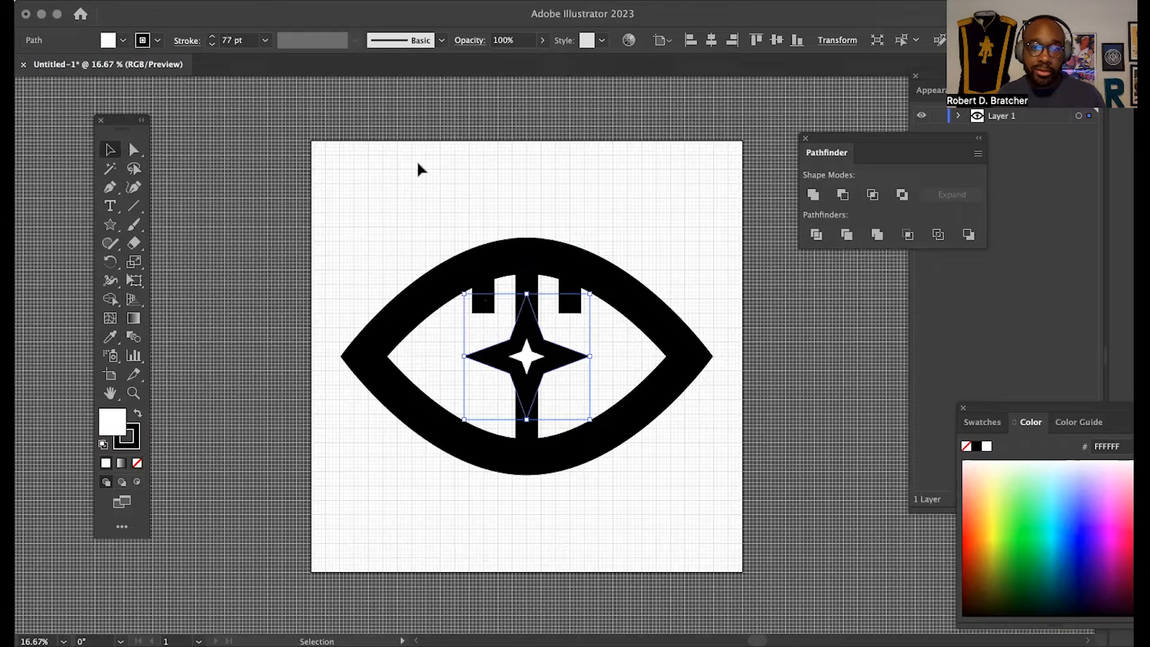
click(416, 159)
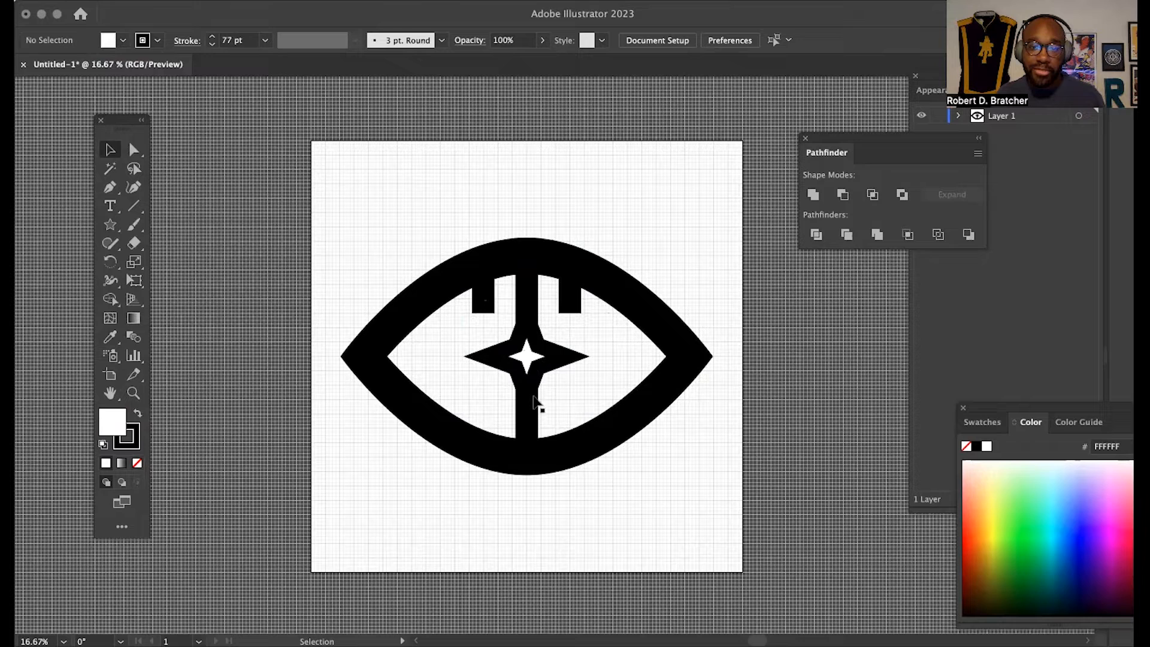
- Duplicate the two short outer bars in place, in front of the originals
click(571, 307)
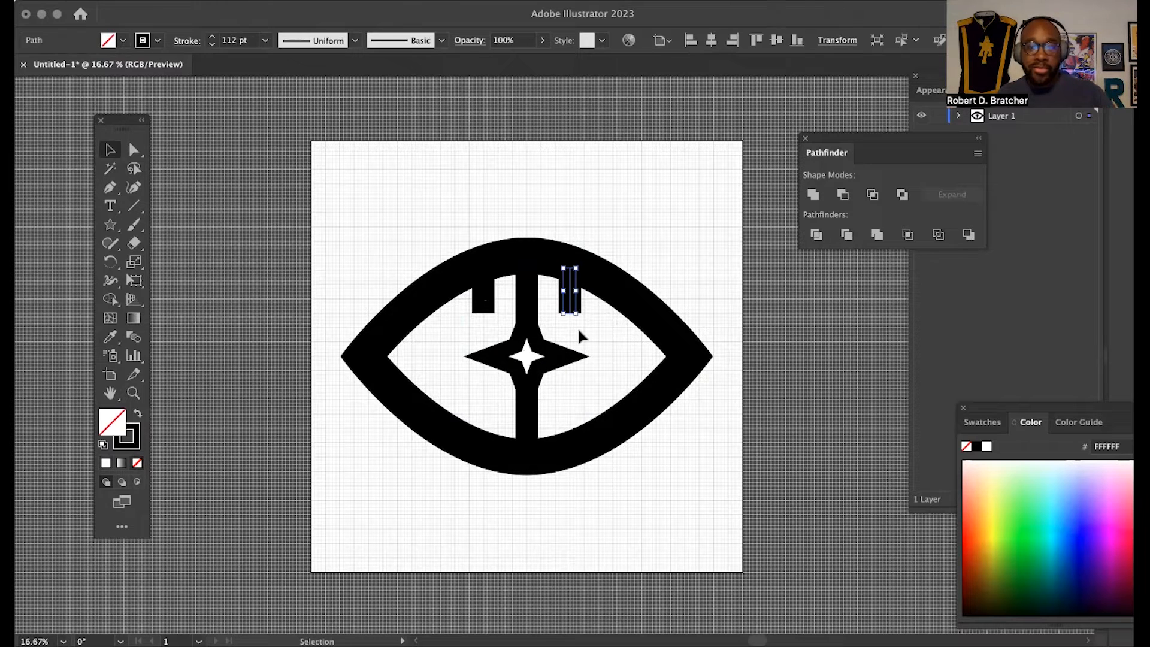
click(484, 298)
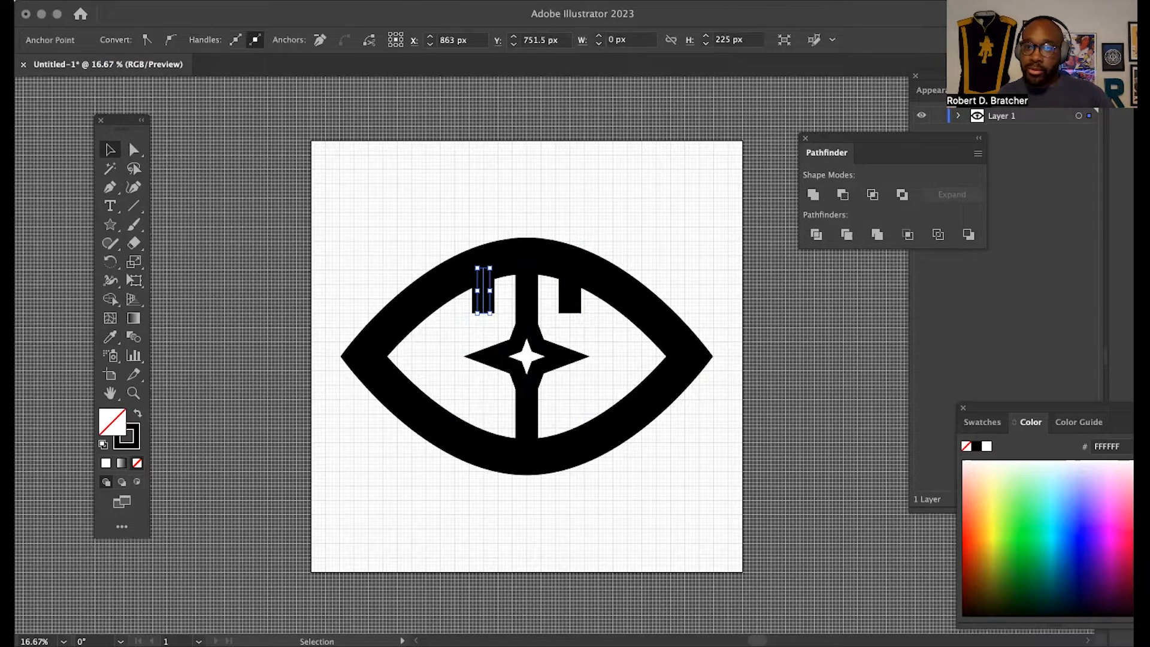
click(1039, 265)
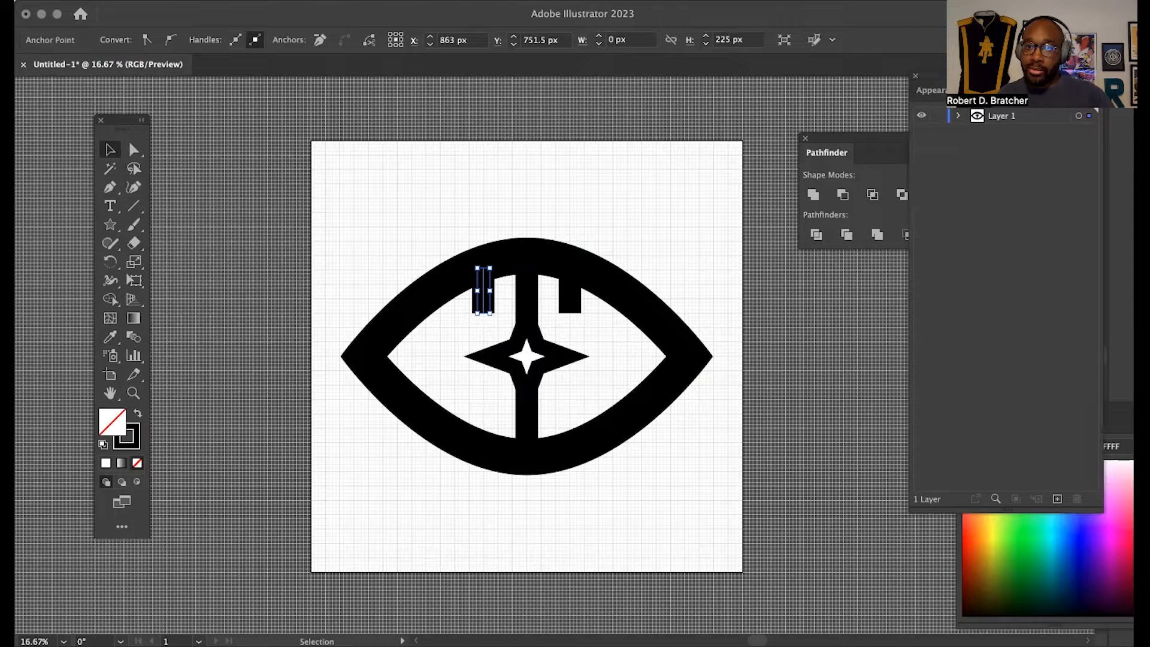
drag(1005, 67, 924, 180)
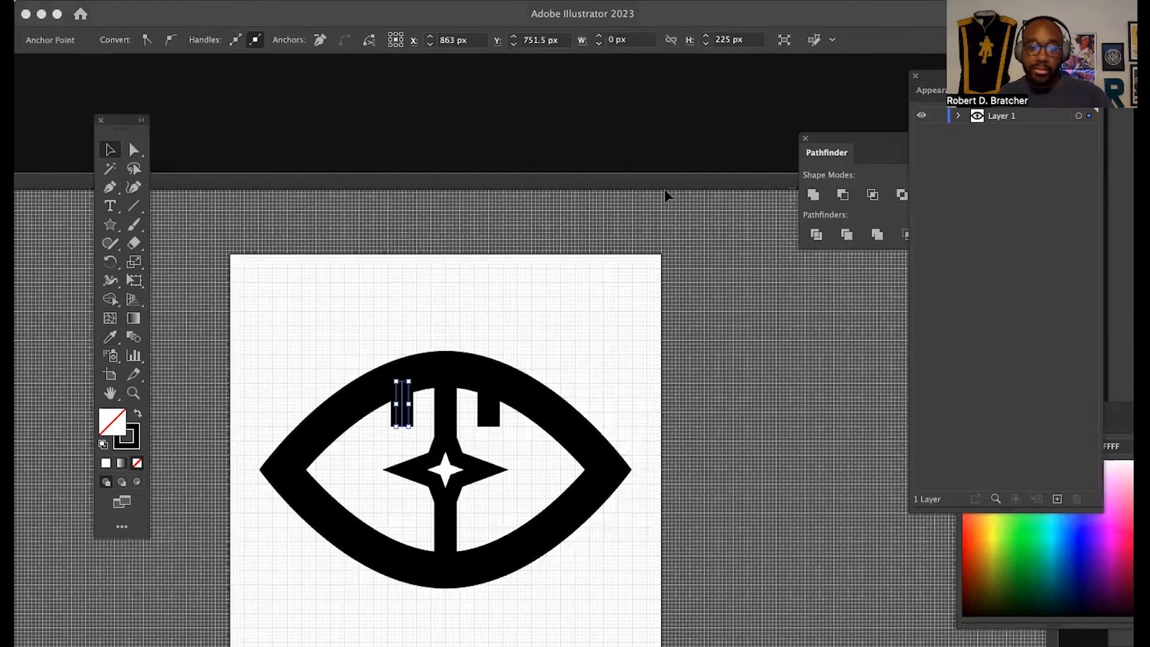
drag(618, 167, 676, 50)
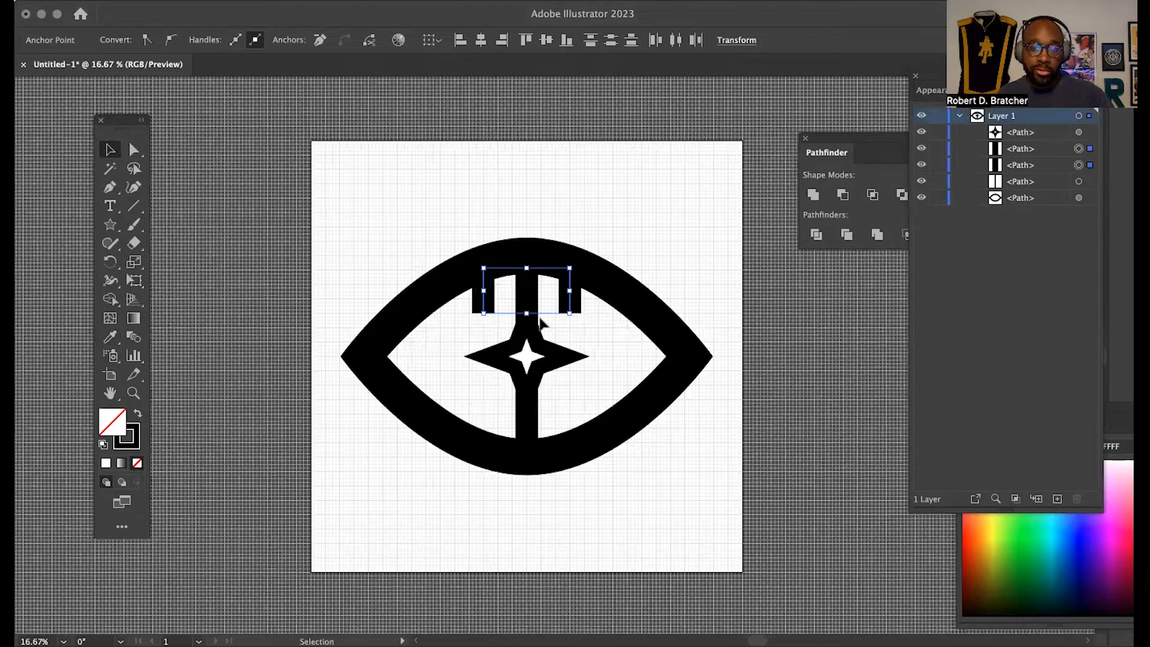
key(super+f)
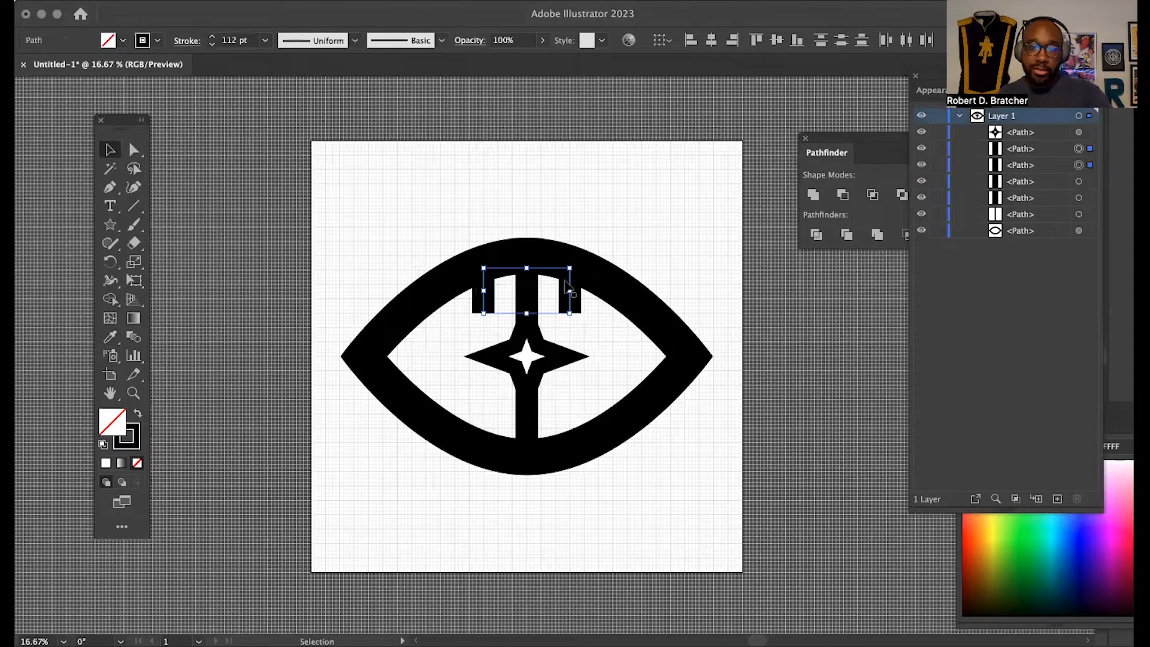
drag(565, 281, 562, 379)
key(super+z)
key(v)
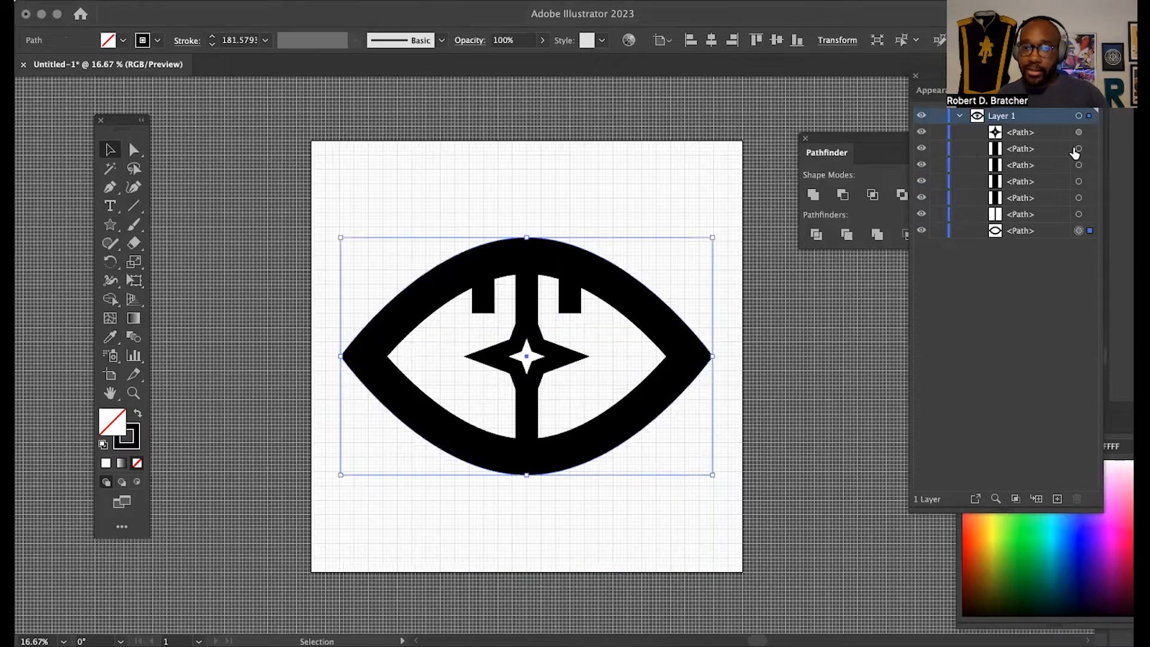
- Move the duplicated pair of short bars down onto the eye's lower inner edge
click(1079, 149)
shift+click(1080, 165)
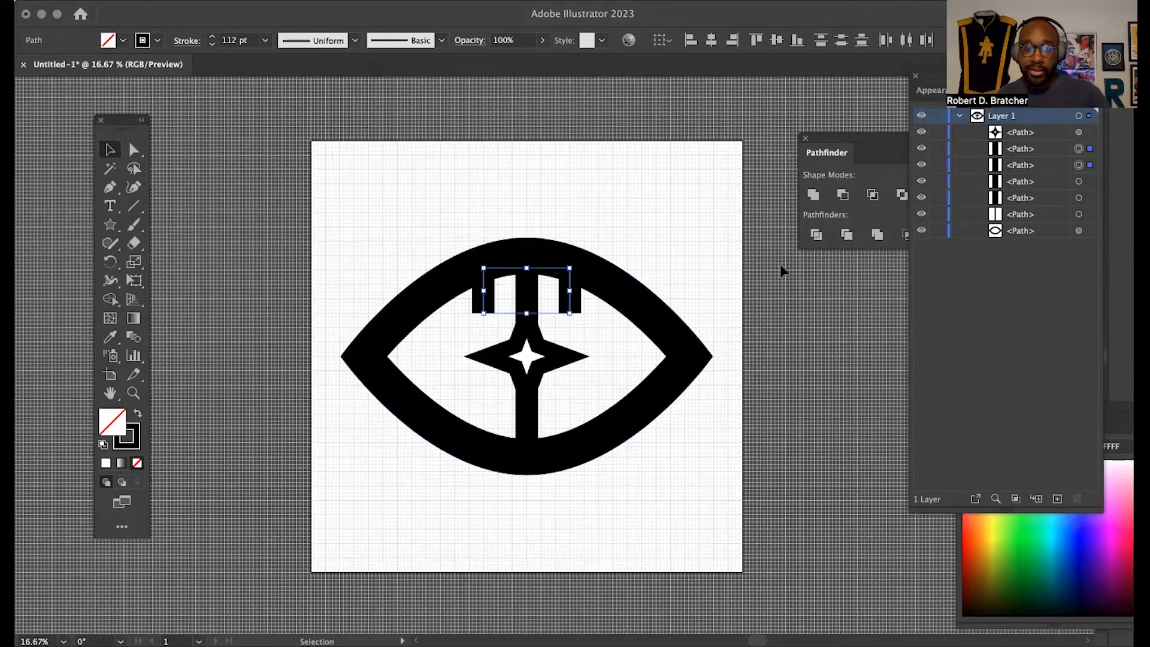
drag(573, 289, 575, 420)
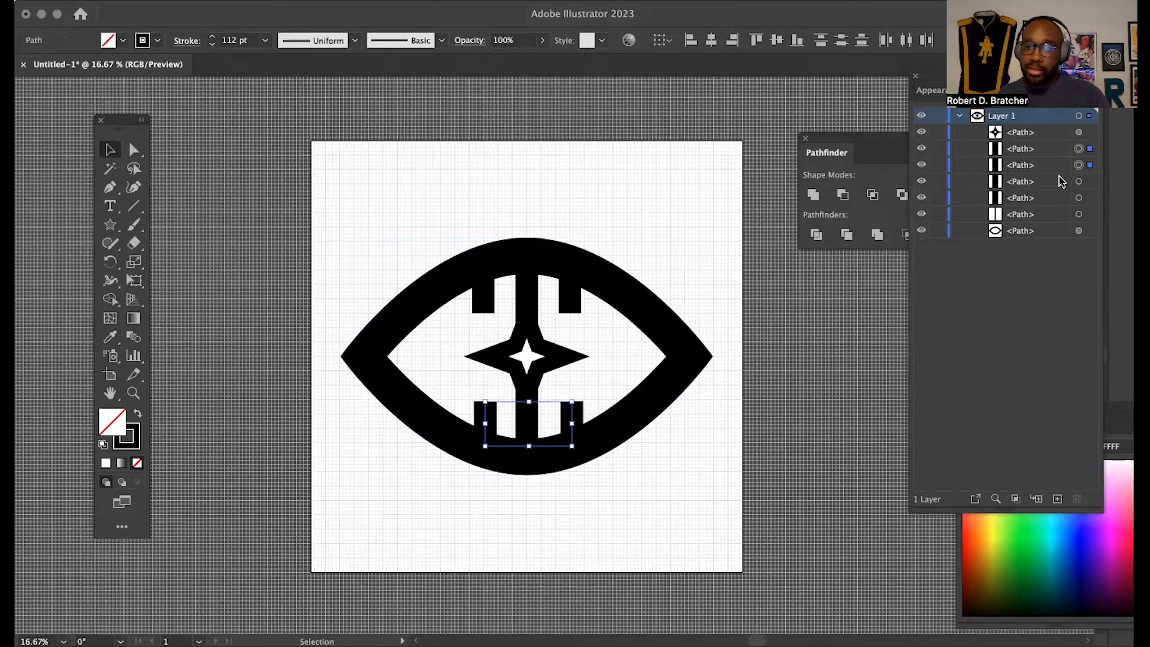
shift+click(1079, 181)
shift+click(1079, 198)
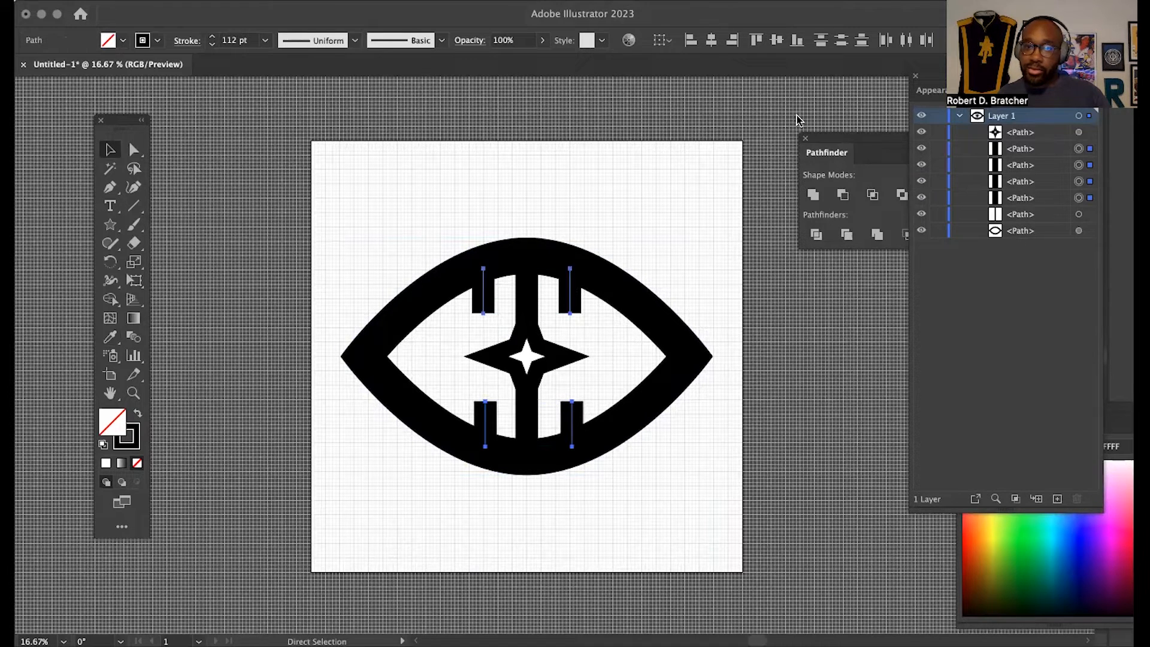
click(712, 41)
key(super+z)
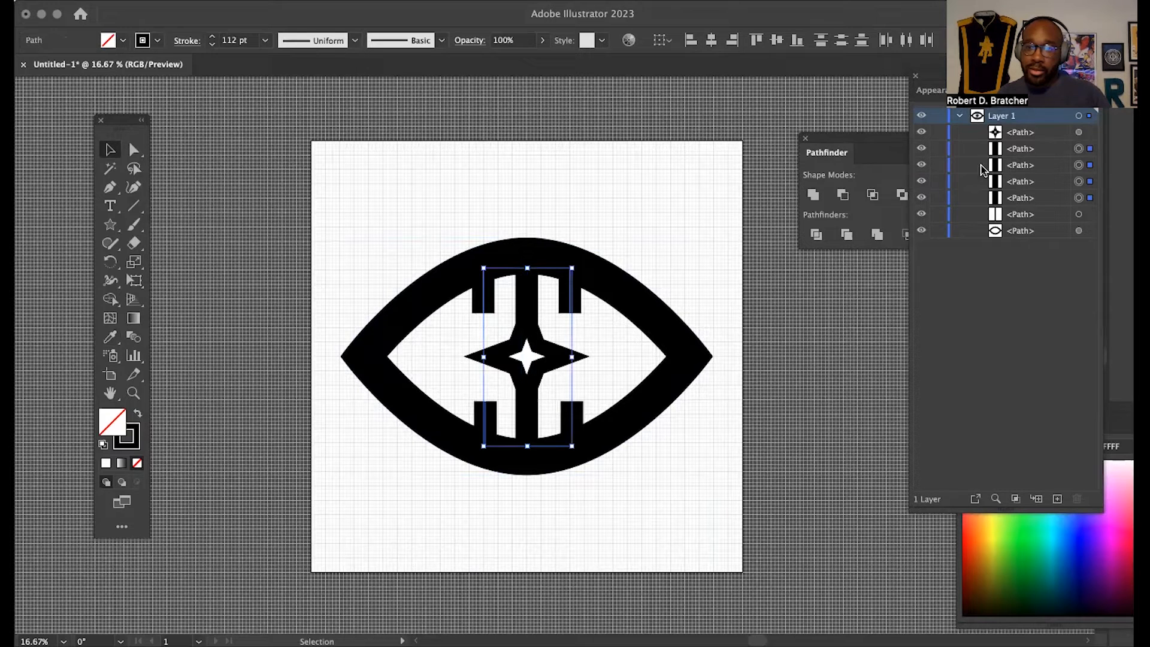
- Group the two lower short bars, and group the two upper short bars separately
click(1079, 148)
shift+click(1079, 165)
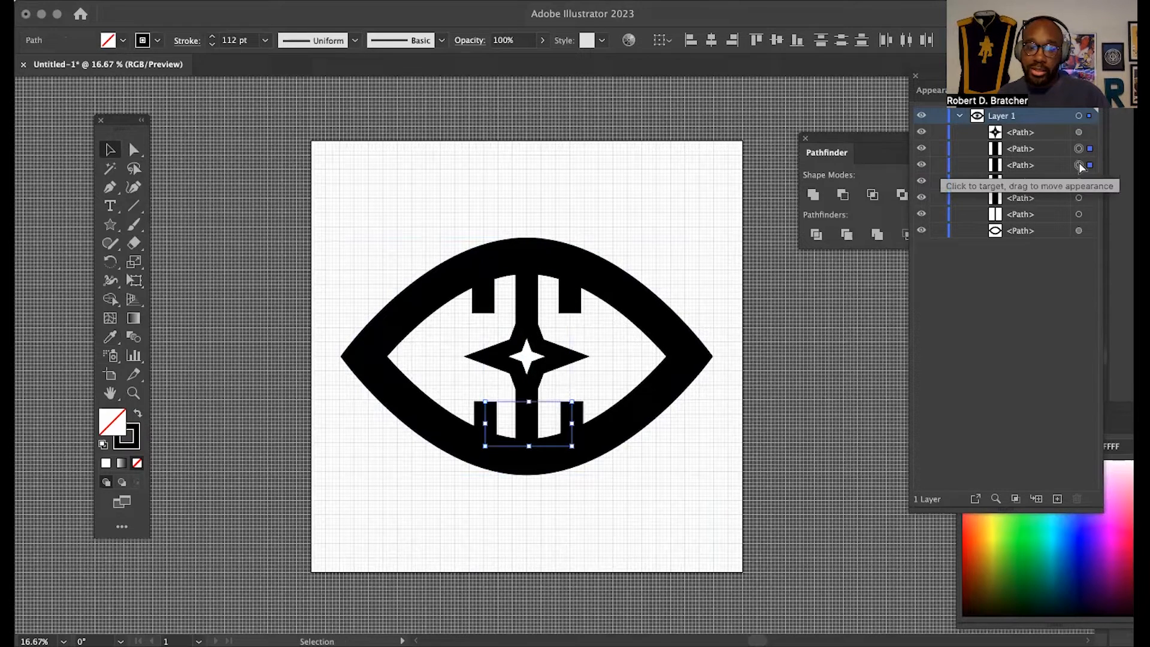
key(super+g)
click(1079, 164)
shift+click(1079, 181)
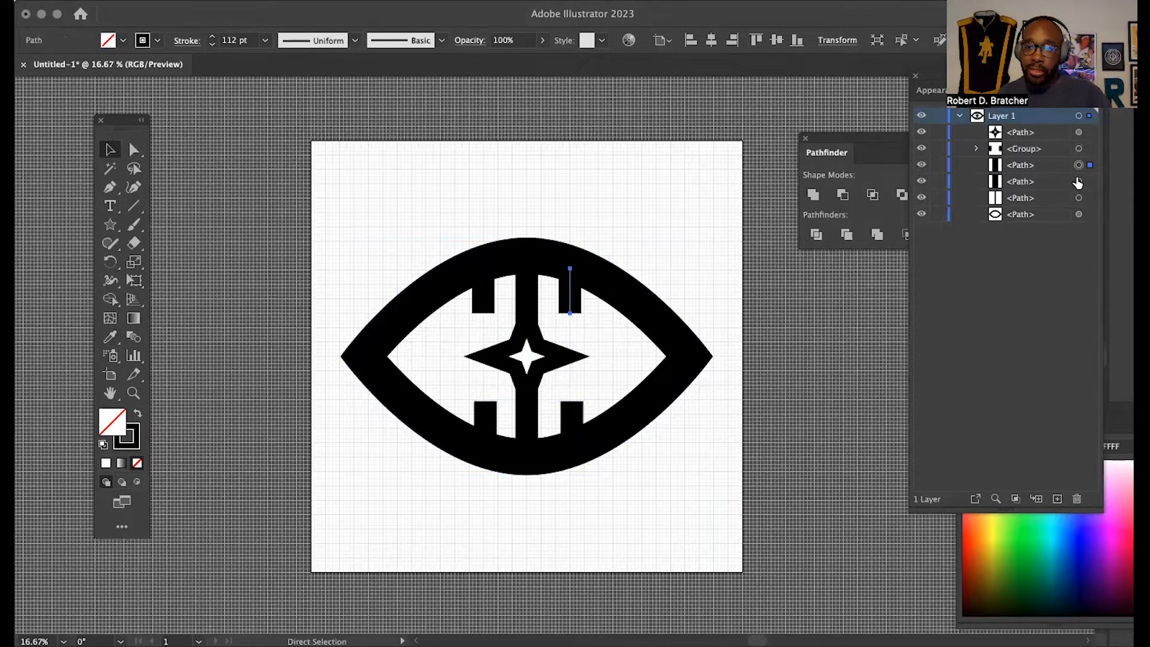
key(super+g)
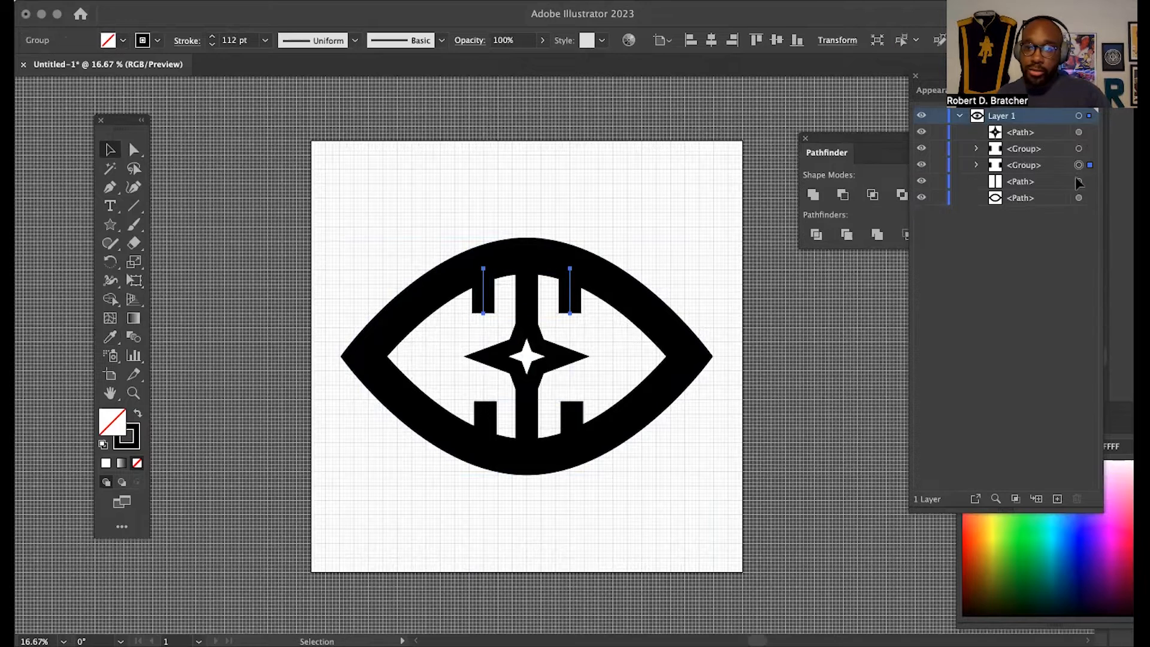
shift+click(1079, 149)
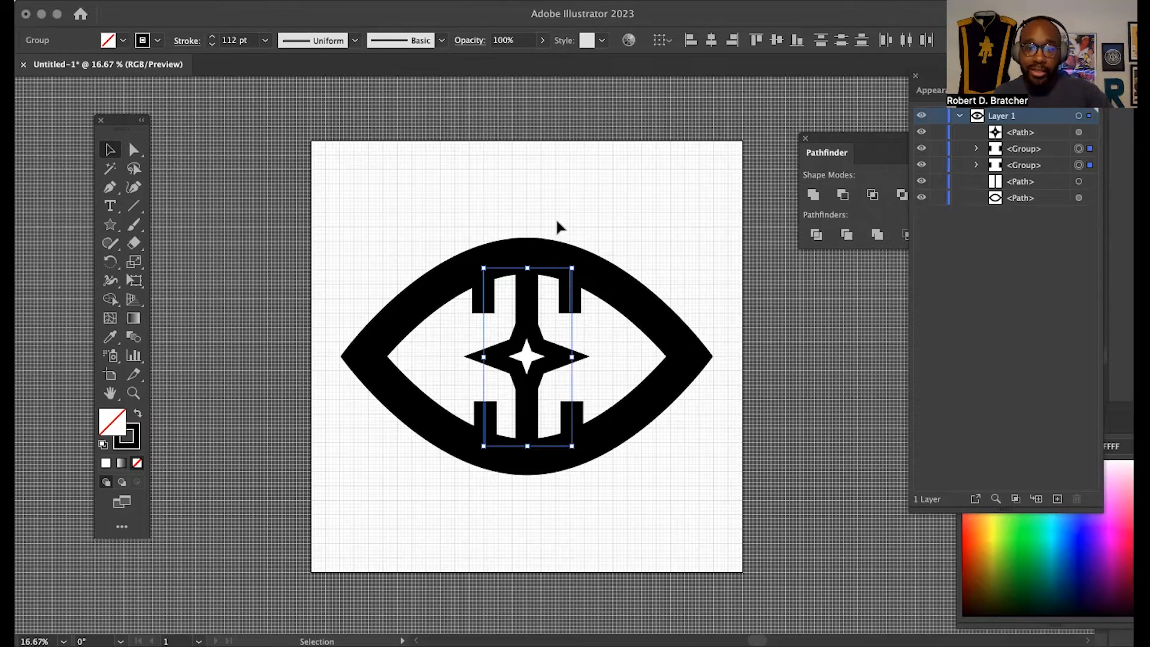
click(556, 183)
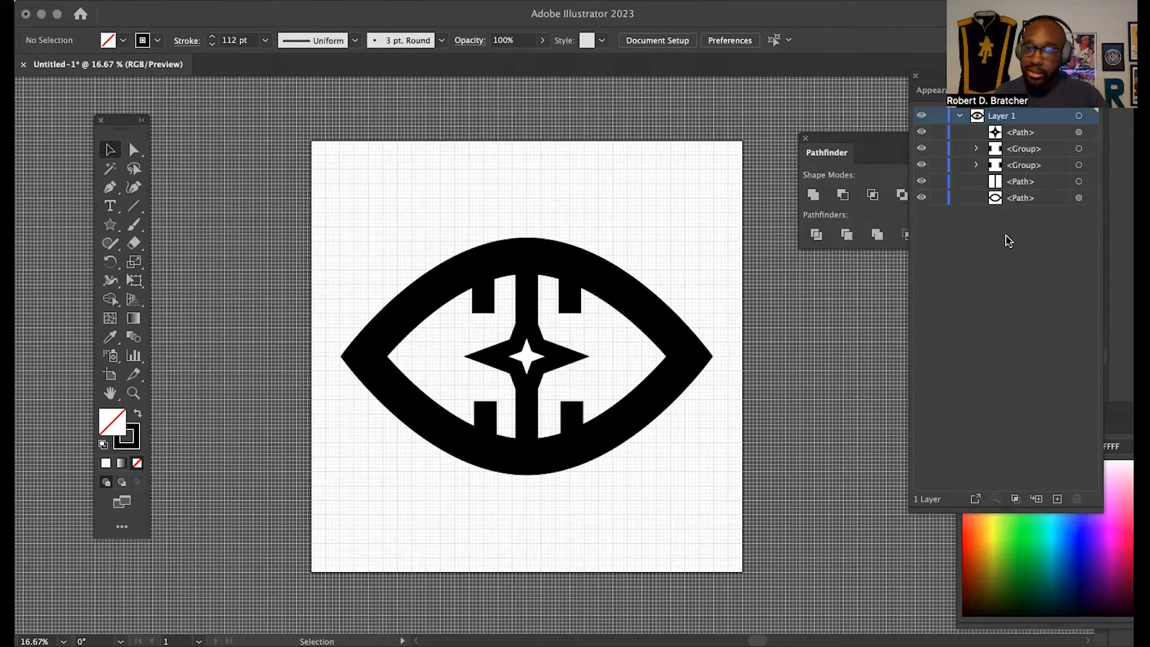
- Center the group of lower short bars horizontally on the artboard
click(1081, 150)
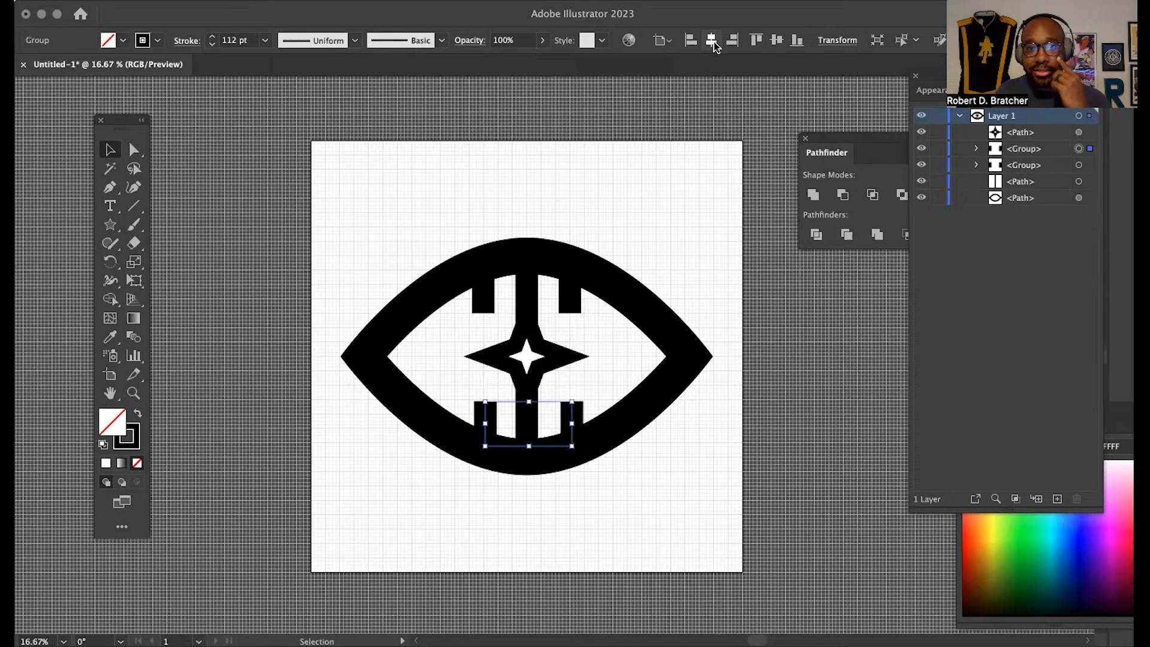
click(714, 43)
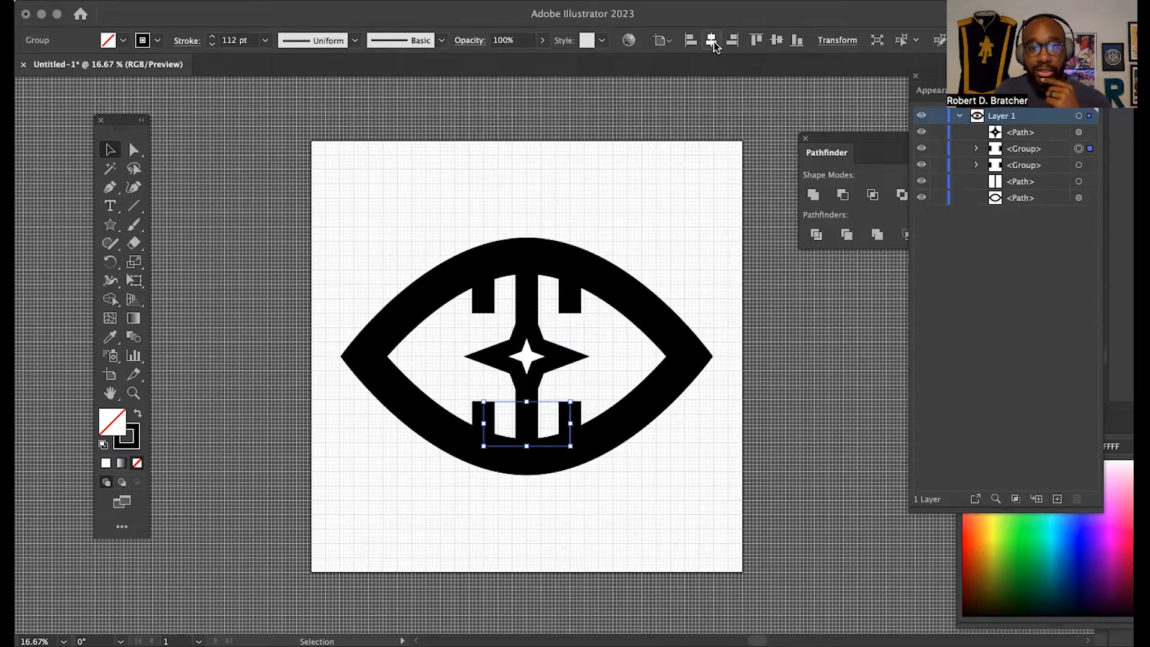
click(1080, 166)
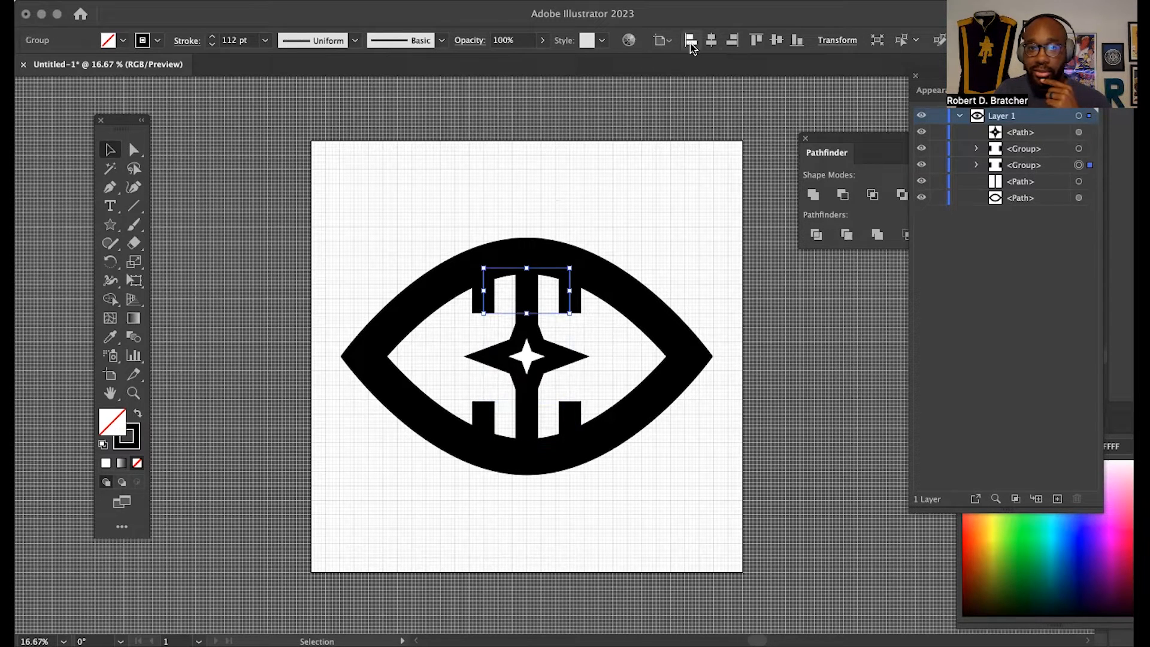
click(611, 191)
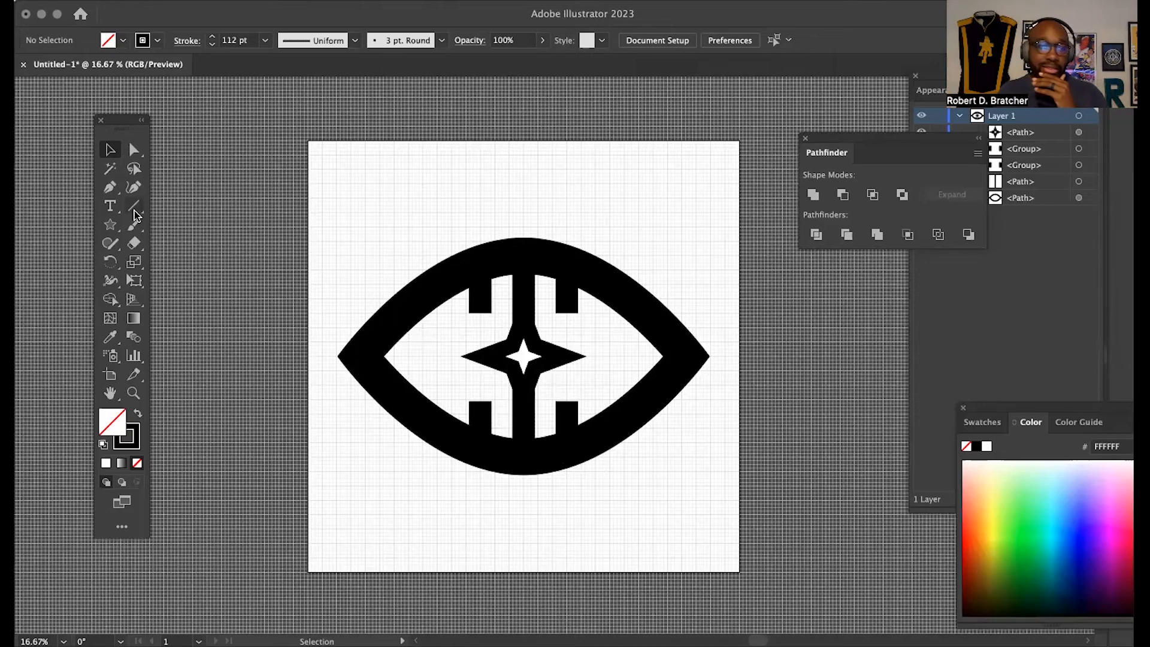
- Draw a vertical 112 pt line with the Pen tool inside the eye, left of the short bars, from the upper to the lower outline
click(486, 304)
click(436, 257)
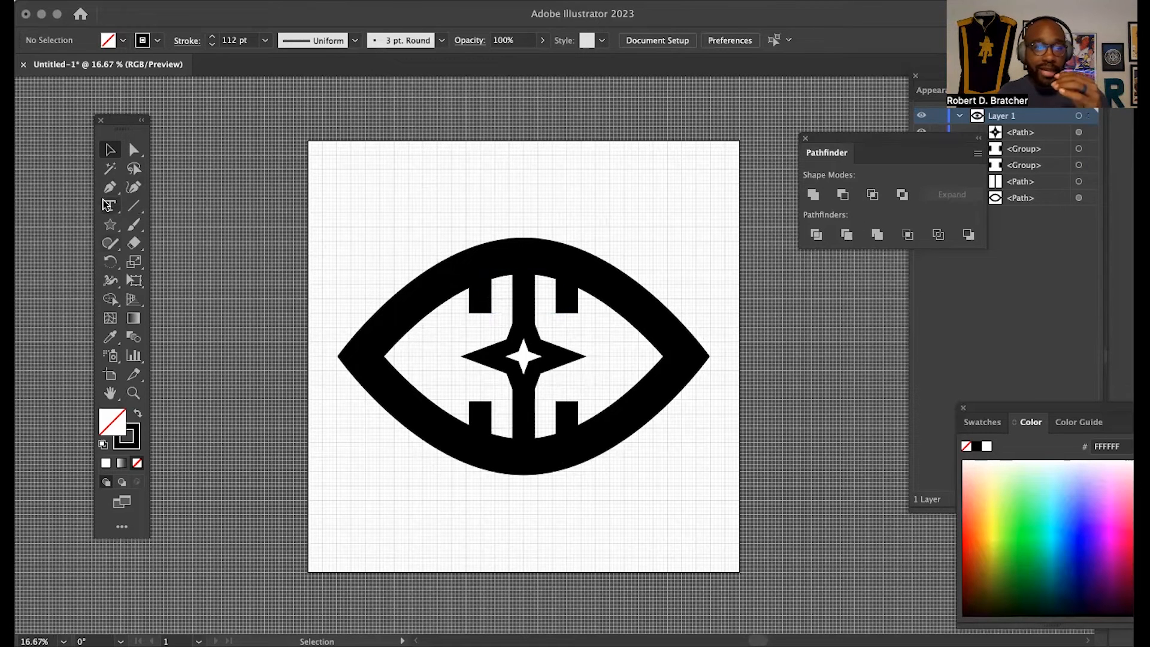
click(110, 187)
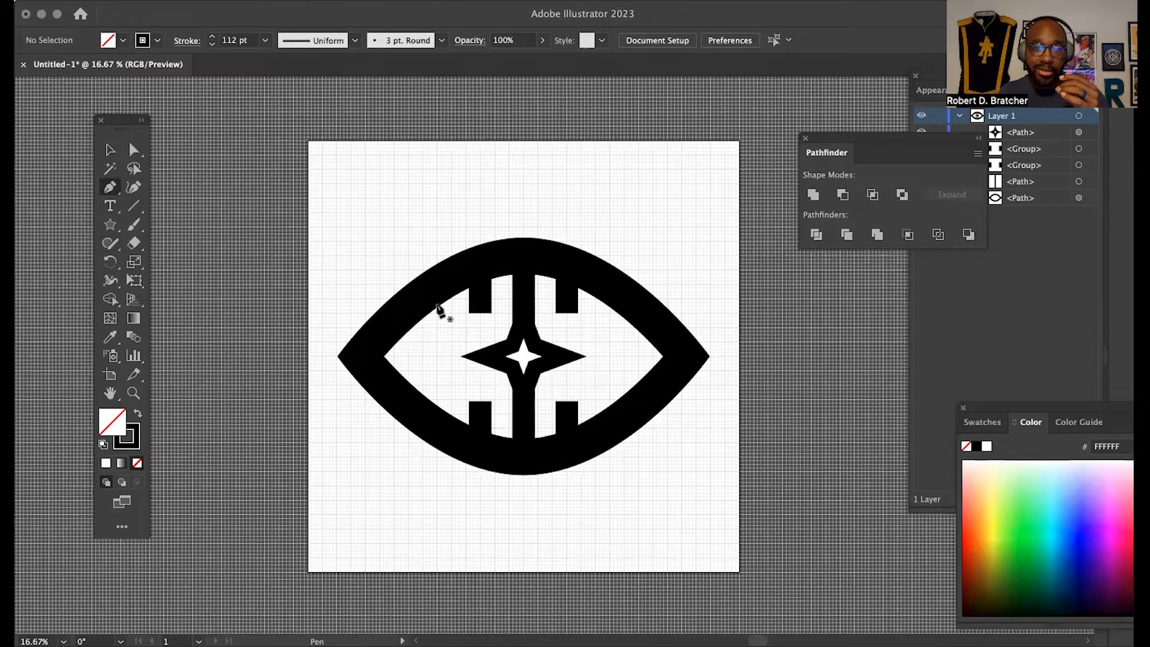
click(437, 305)
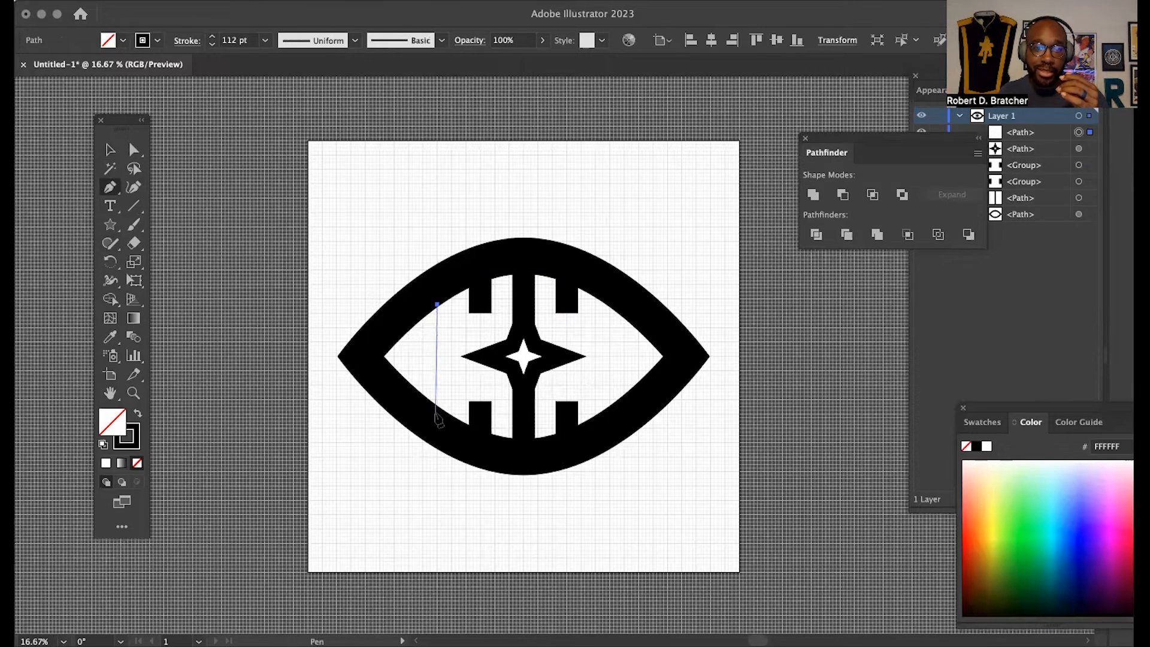
click(437, 413)
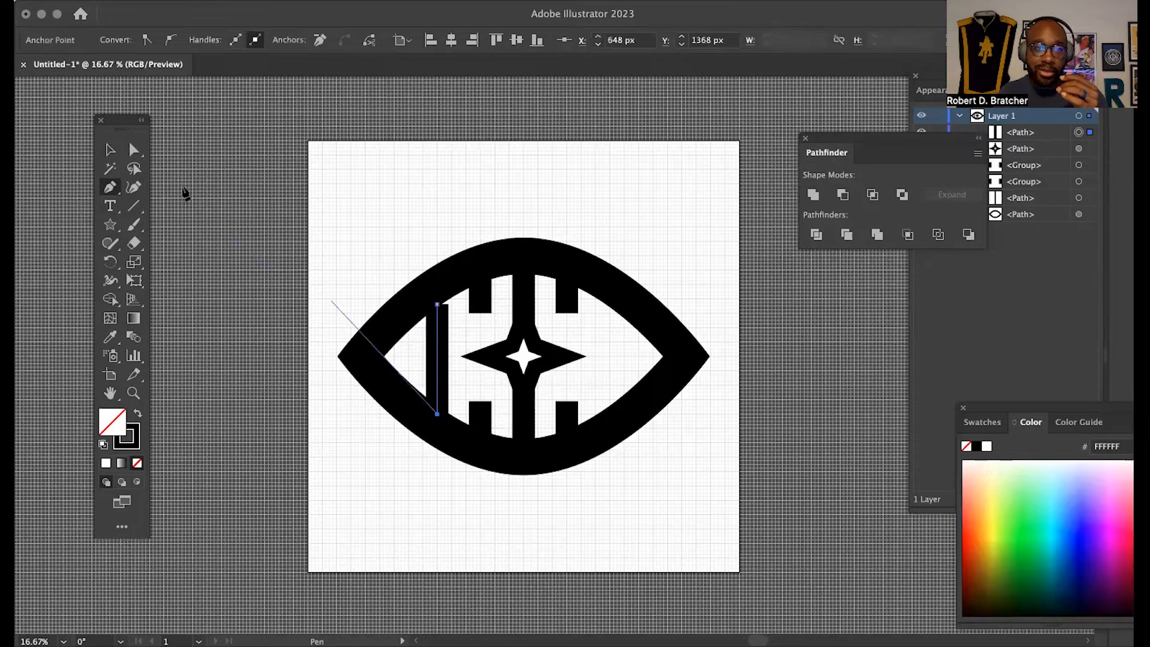
click(110, 149)
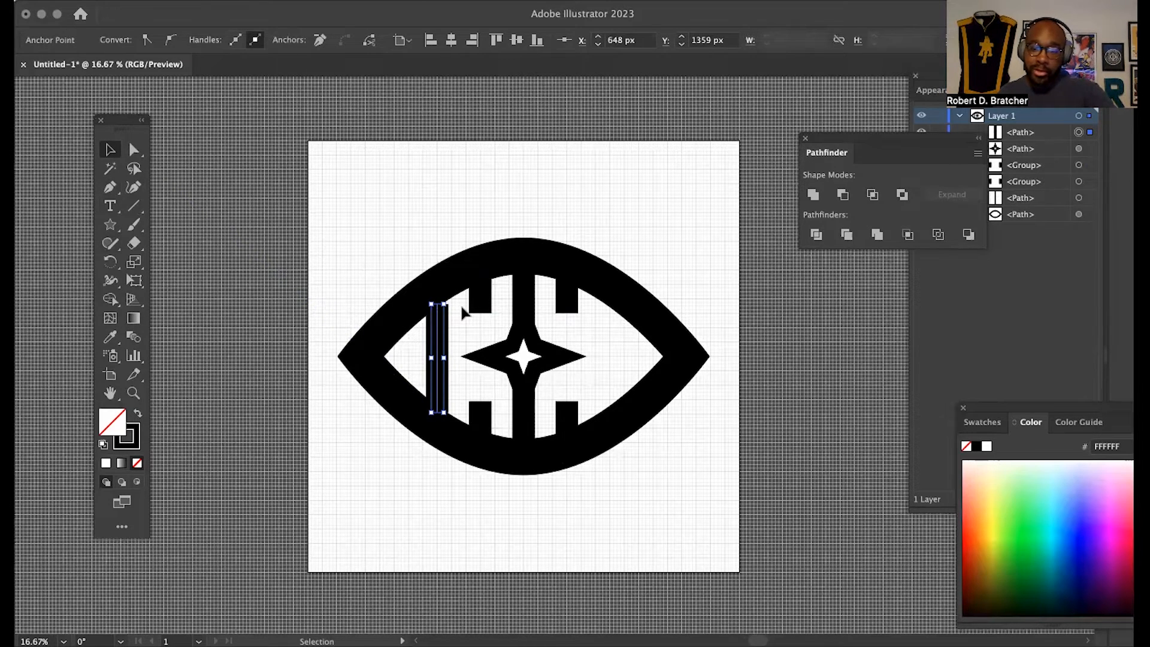
- Extend the left vertical bar upward into the eye's upper outline and restore its 112 pt stroke by sampling a short bar with the Eyedropper
click(386, 256)
click(443, 306)
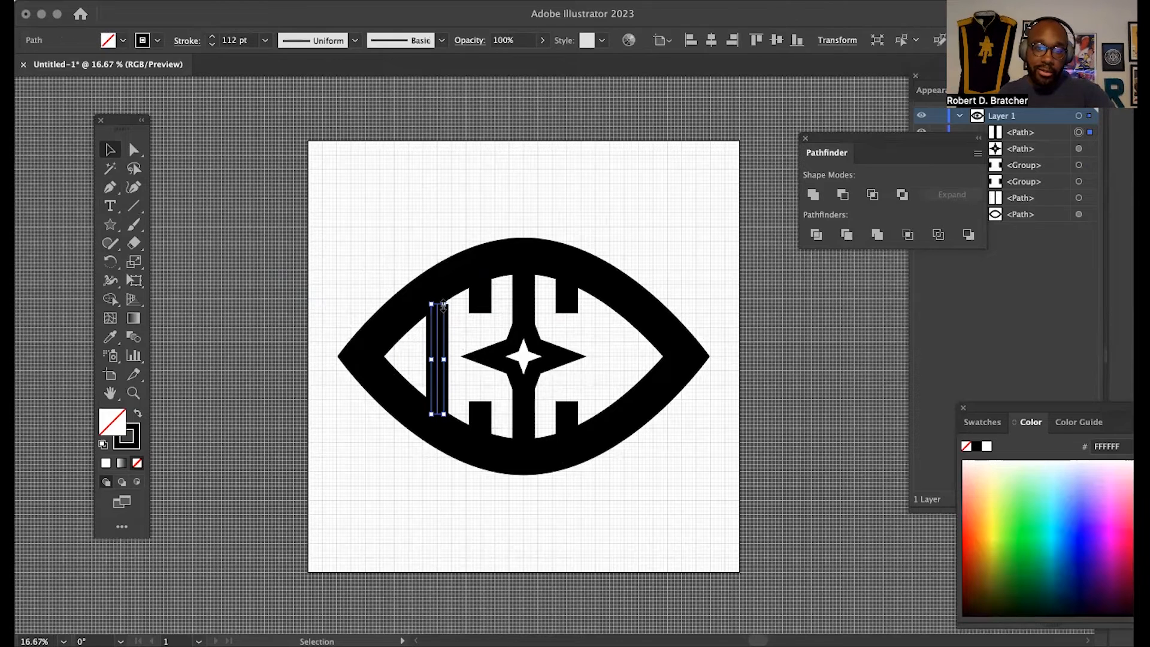
drag(442, 304, 442, 290)
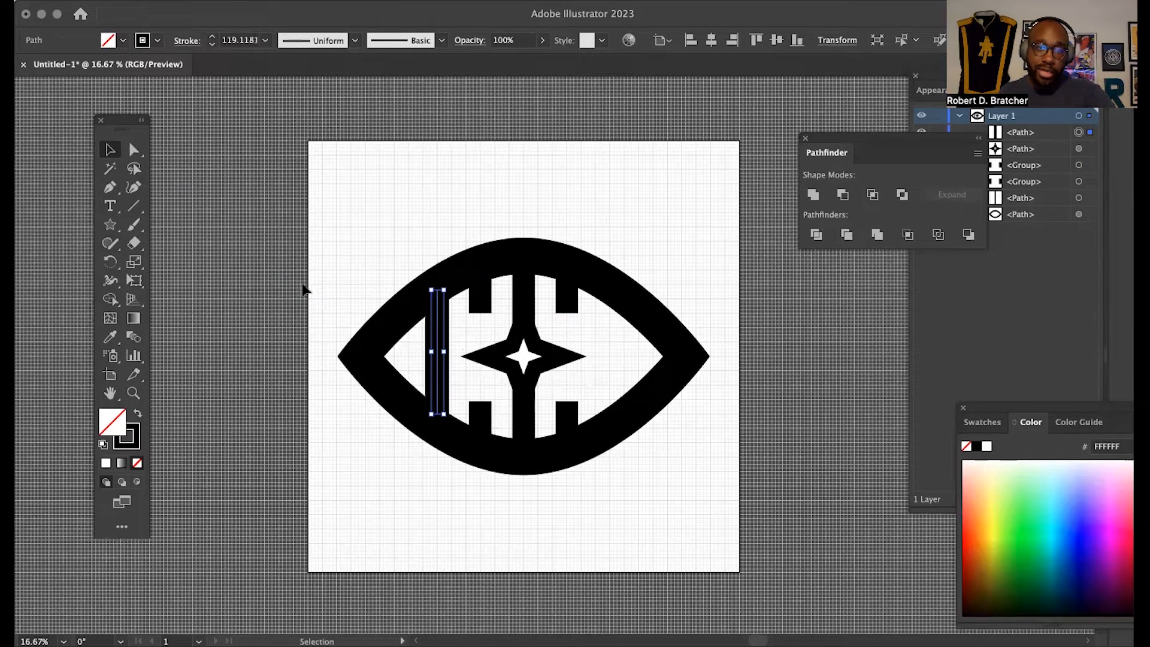
click(110, 336)
click(477, 290)
click(110, 149)
click(271, 173)
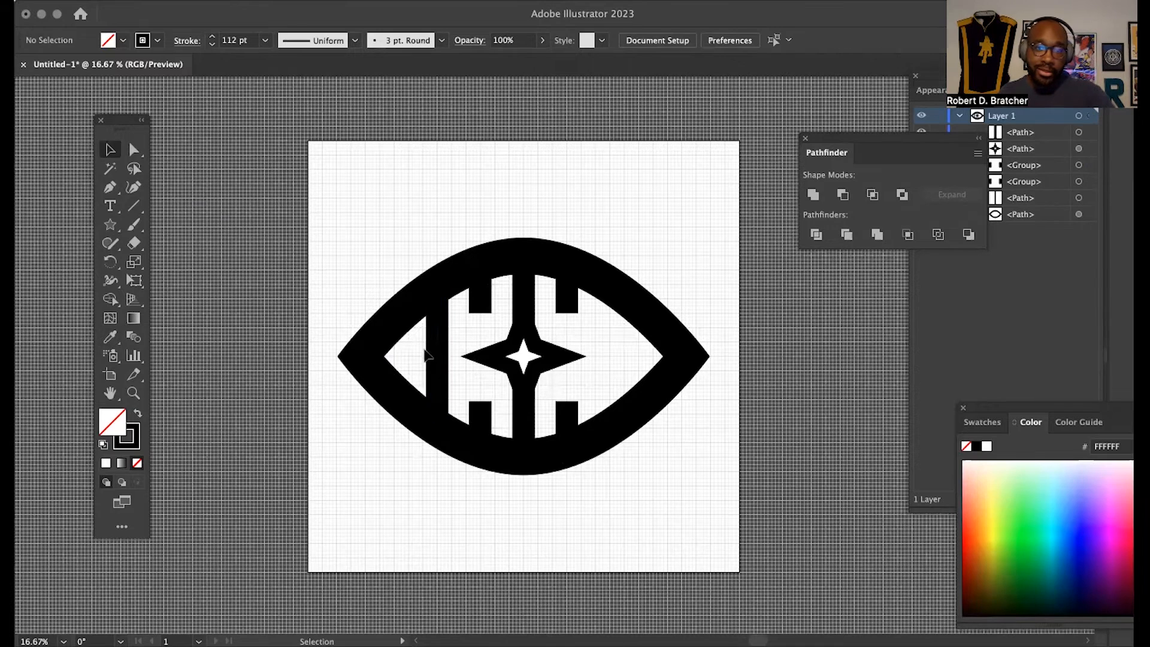
- Duplicate the left vertical bar in place and move the copy to the right side inside the eye
click(441, 351)
key(super+c)
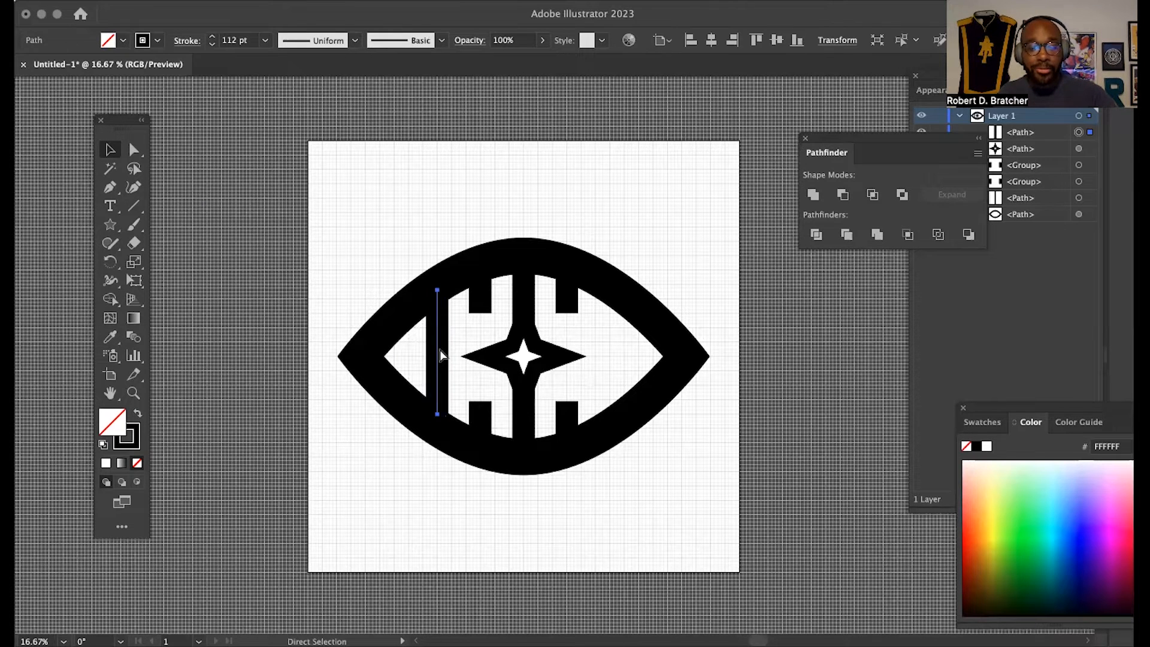
key(super+f)
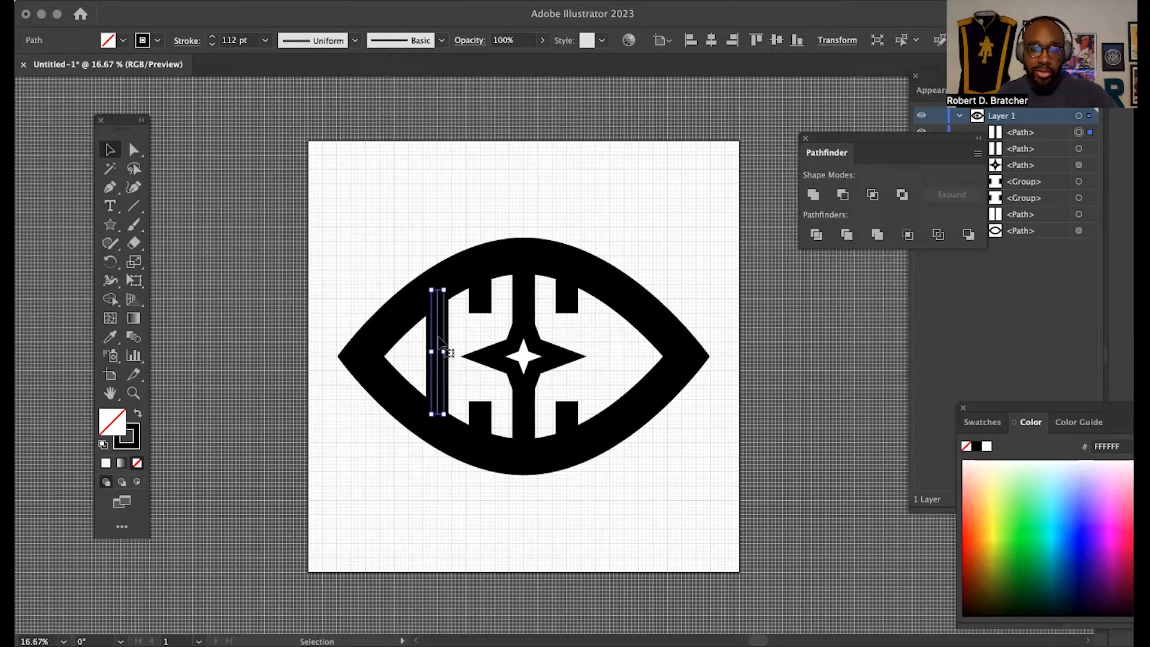
drag(443, 353, 627, 348)
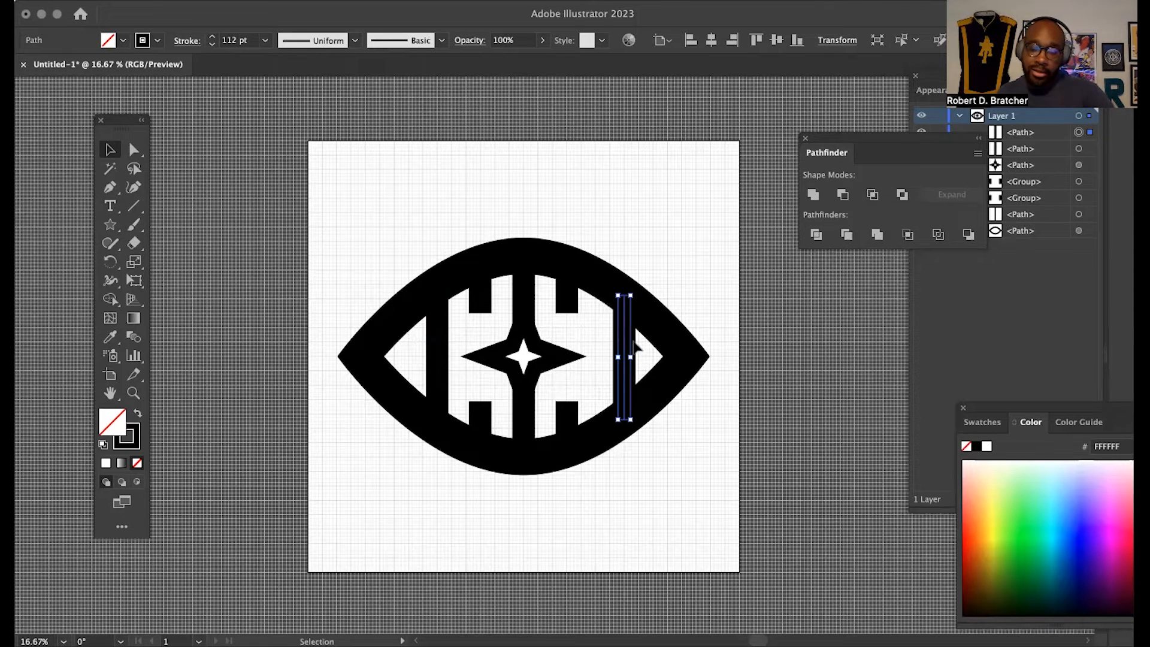
- Nudge the copied bar left and slightly up so it mirrors the left bar across the star
key(Left)
key(Left)
key(Left)
key(Left)
key(Left)
key(Left)
key(Left)
key(Left)
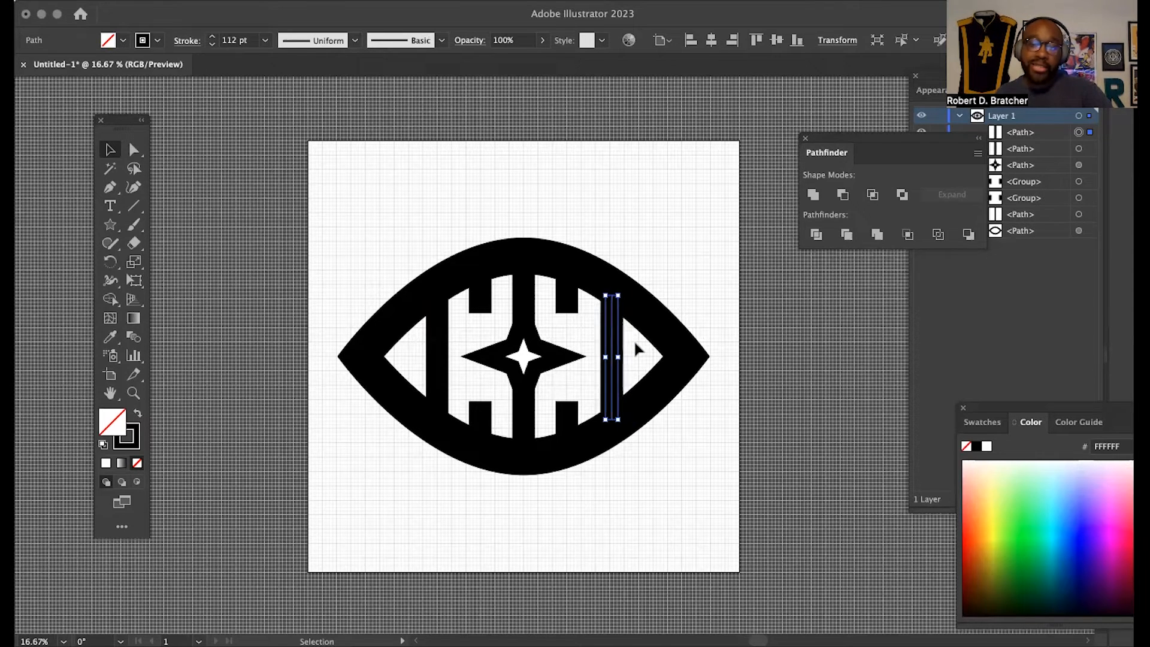
key(Right)
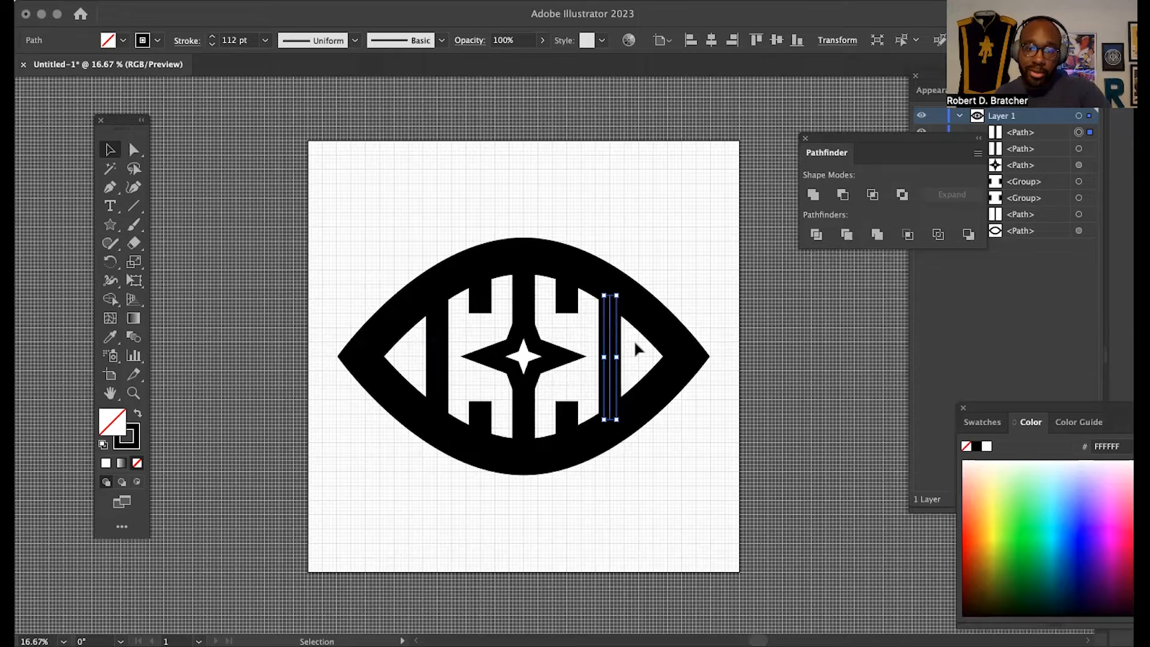
key(Up)
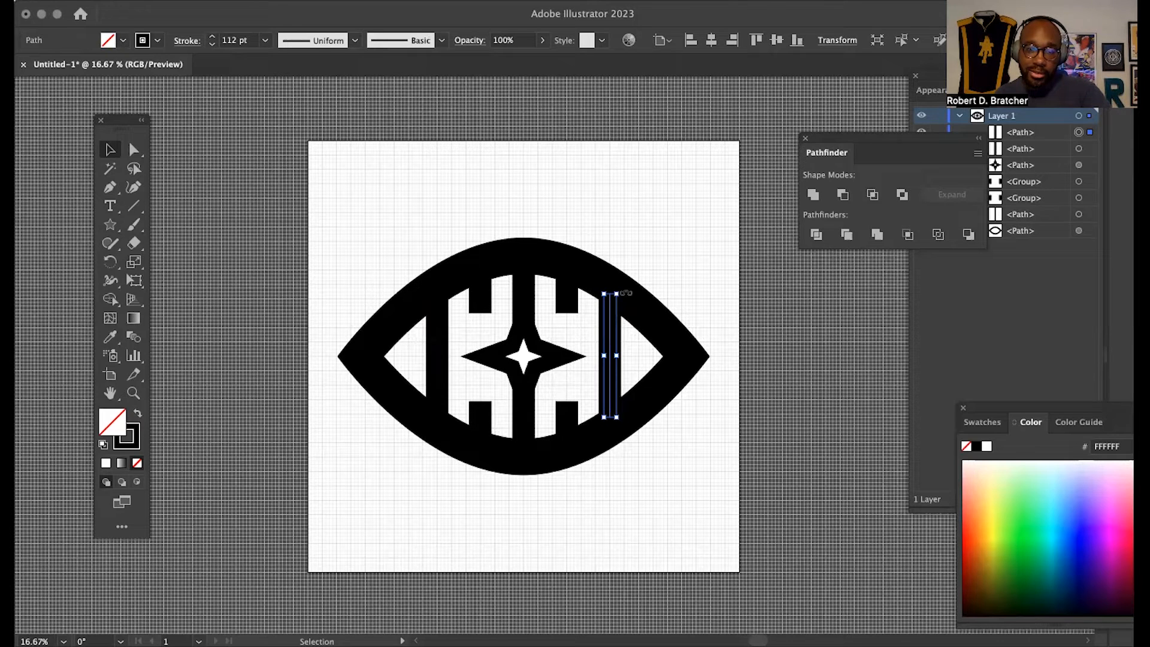
click(621, 226)
click(613, 376)
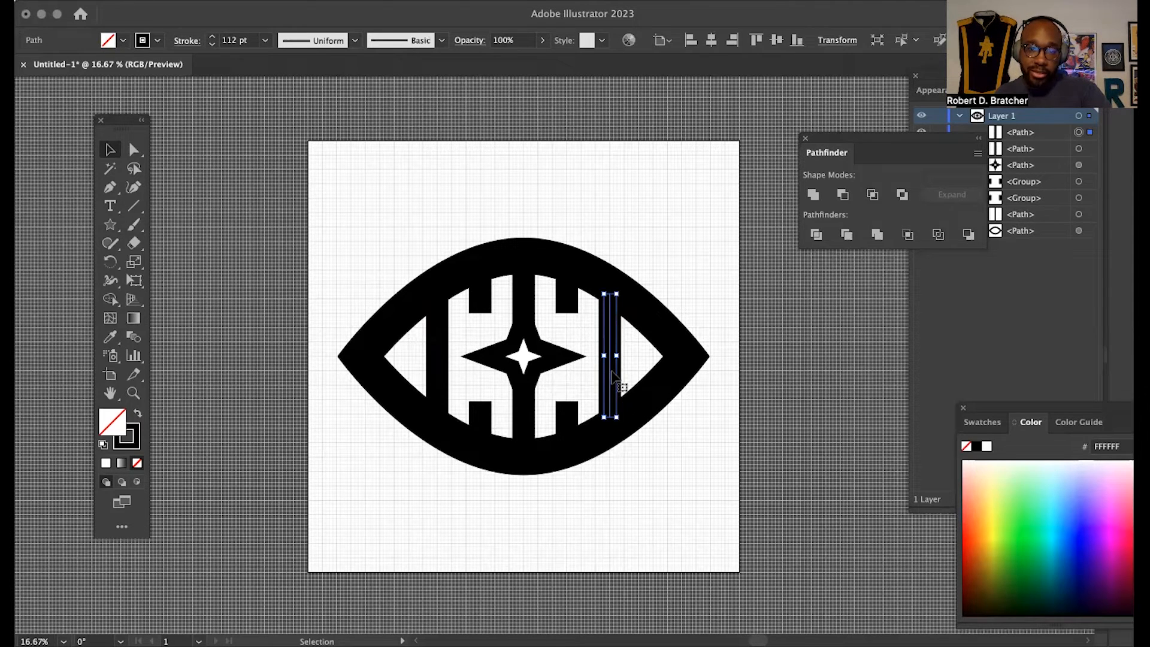
click(644, 257)
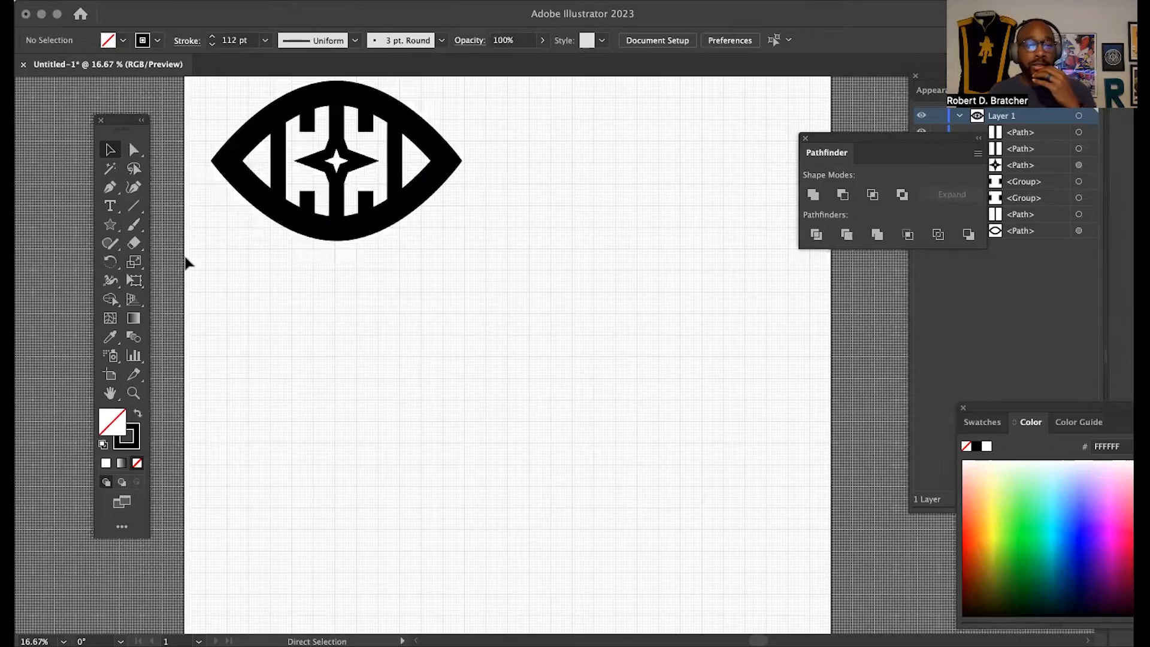
- Draw a circle with the Ellipse tool below and right of the eye, and swap its fill and stroke for solid black without a stroke
click(110, 224)
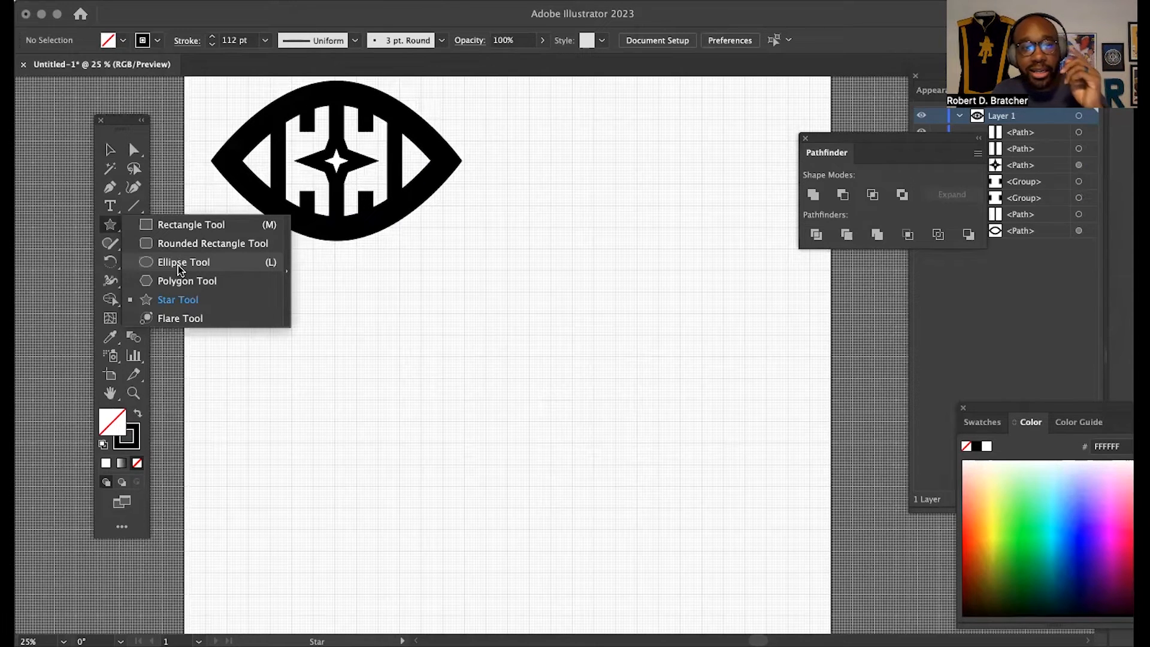
click(180, 268)
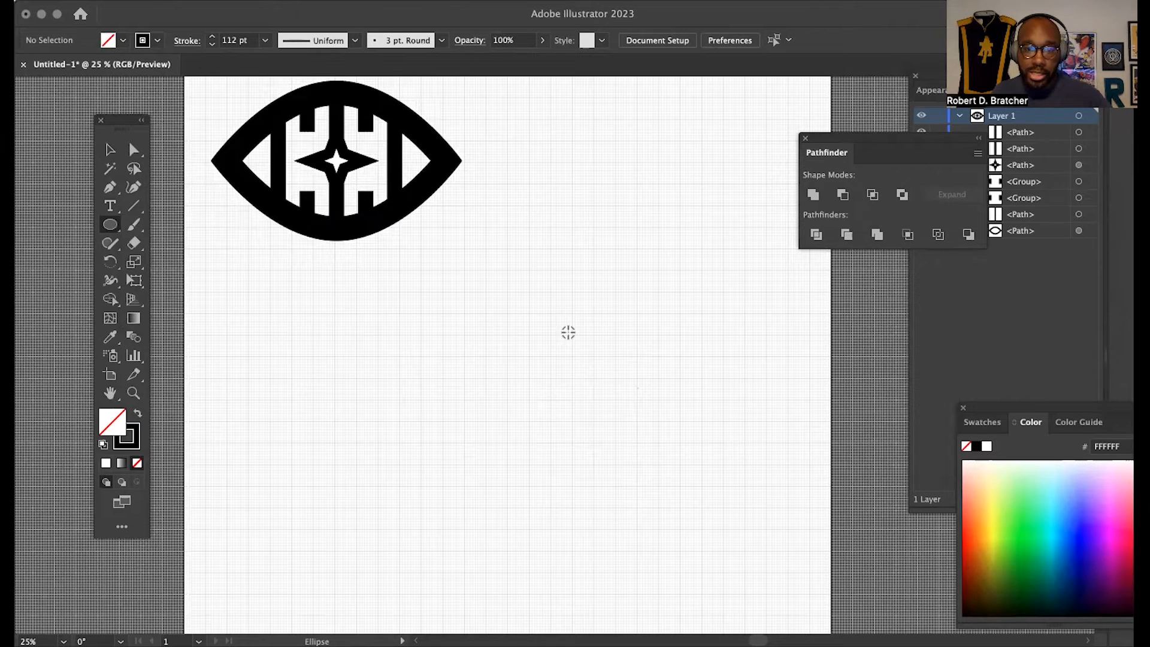
drag(572, 333, 621, 356)
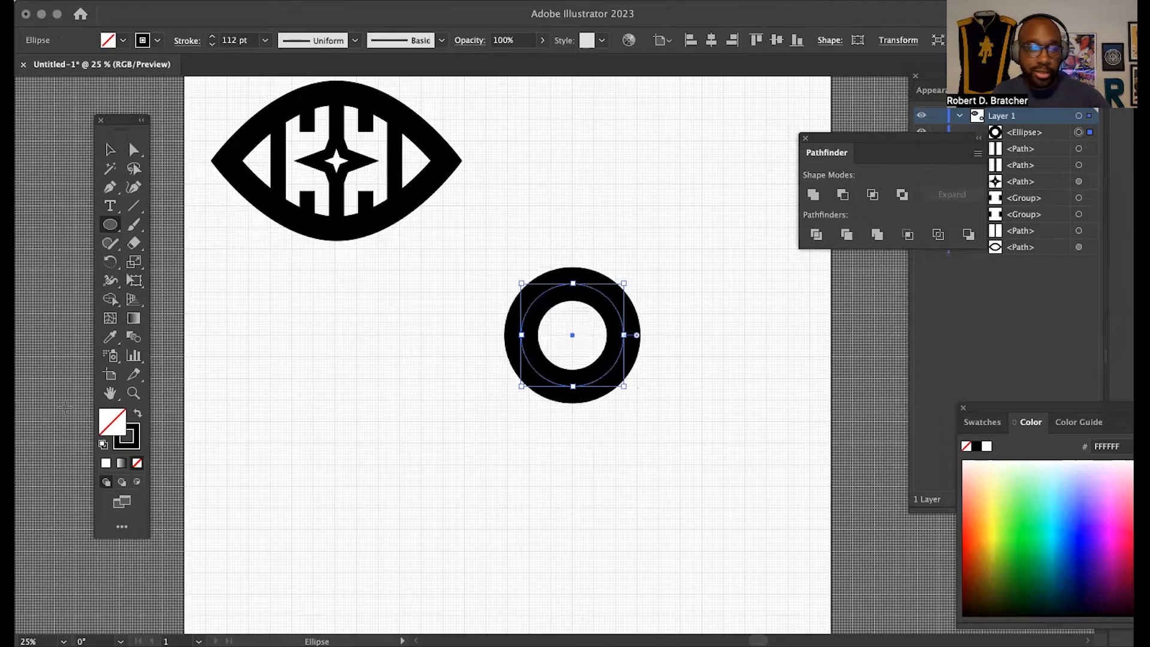
click(137, 414)
- Shift the solid black circle slightly, then delete it from the artboard
click(110, 149)
click(468, 317)
drag(575, 324, 552, 316)
key(super+=)
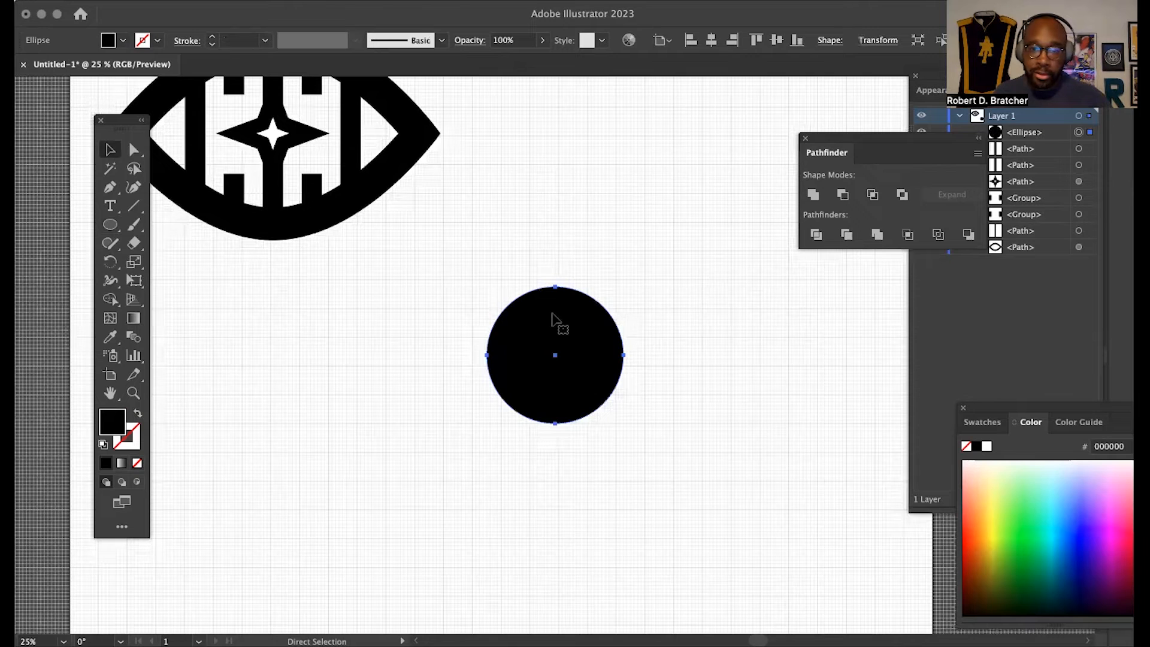
key(super+=)
key(super+=)
key(super+=)
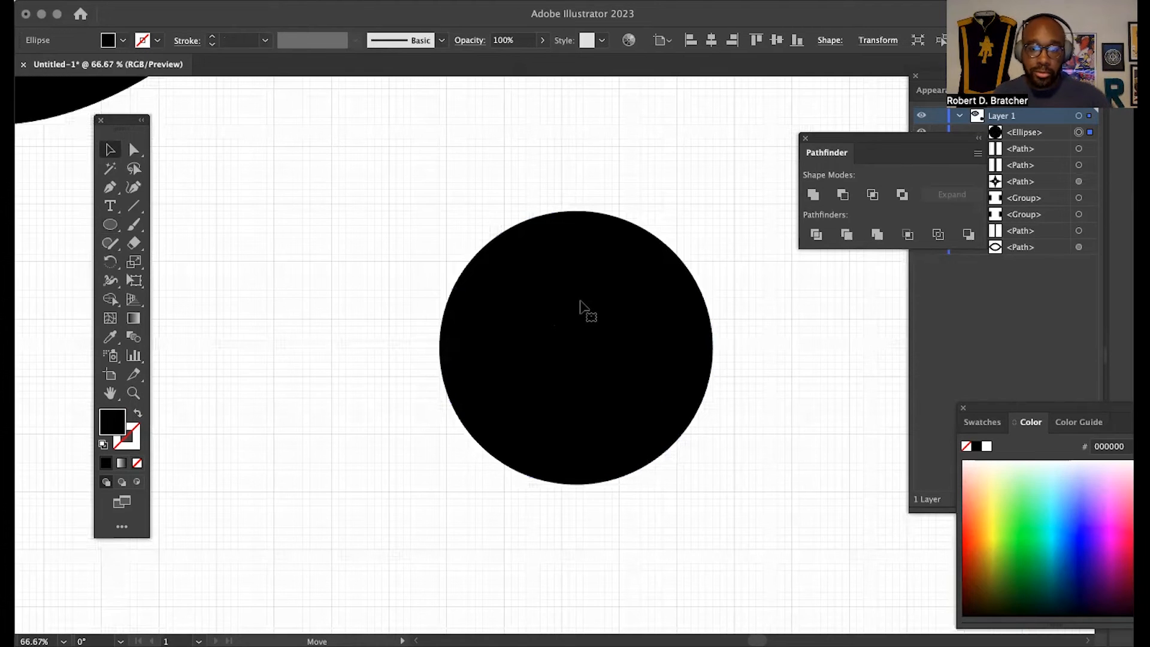
key(Delete)
- Draw a solid black circle from its center on a grid intersection, four large grid squares in diameter
click(110, 224)
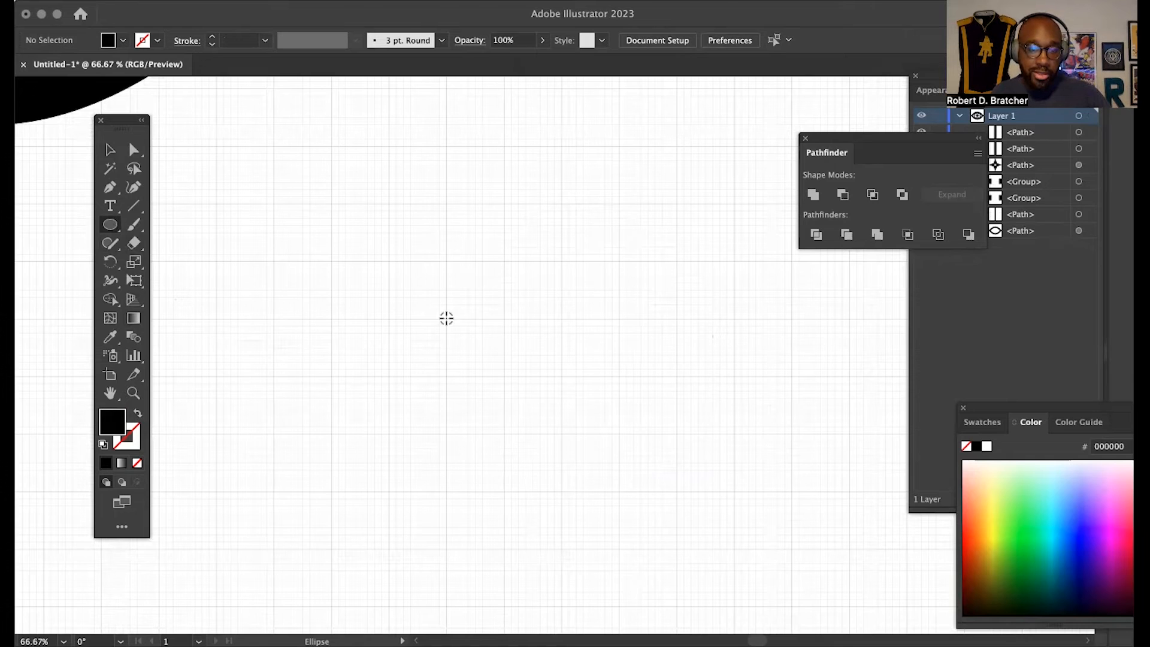
drag(446, 319, 562, 350)
click(111, 149)
click(239, 170)
- Draw a black rectangle as wide as the circle, starting at its horizontal midline and reaching five large grid squares down
scroll(501, 329, down, 1)
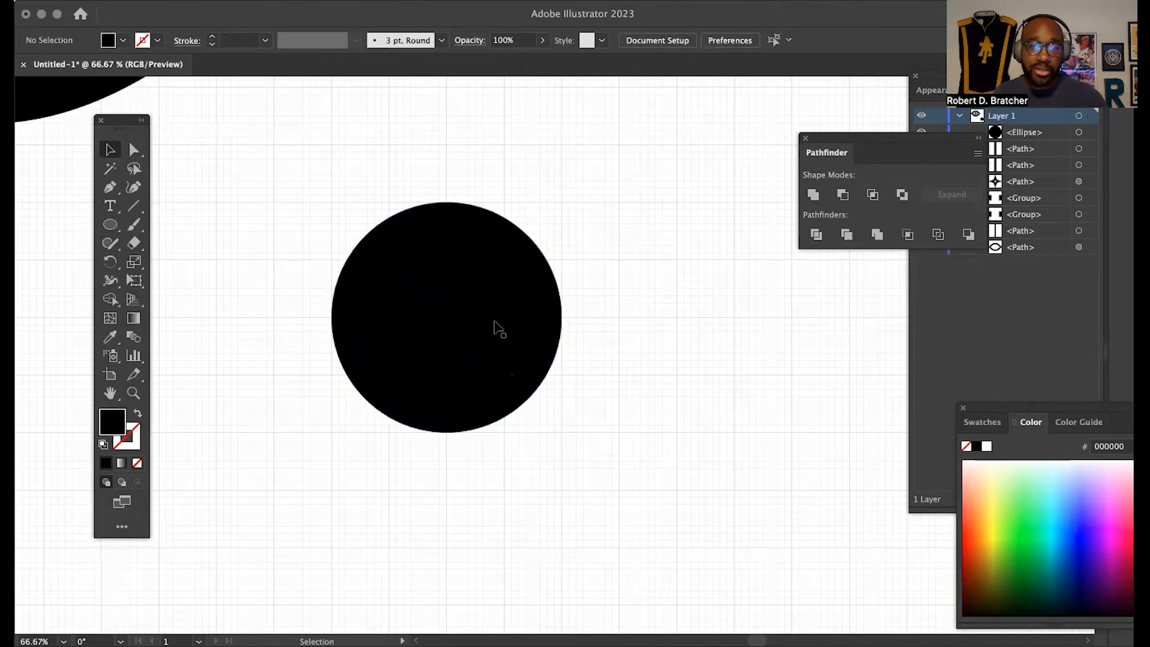
scroll(501, 329, down, 3)
scroll(377, 314, left, 2)
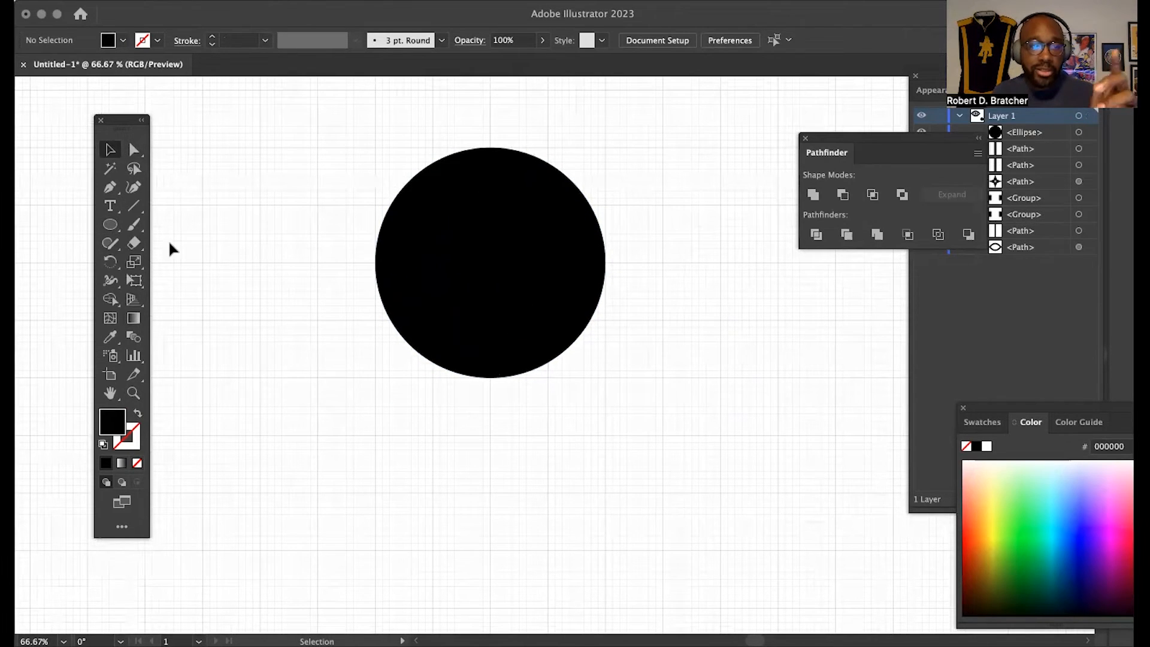
drag(114, 231, 198, 224)
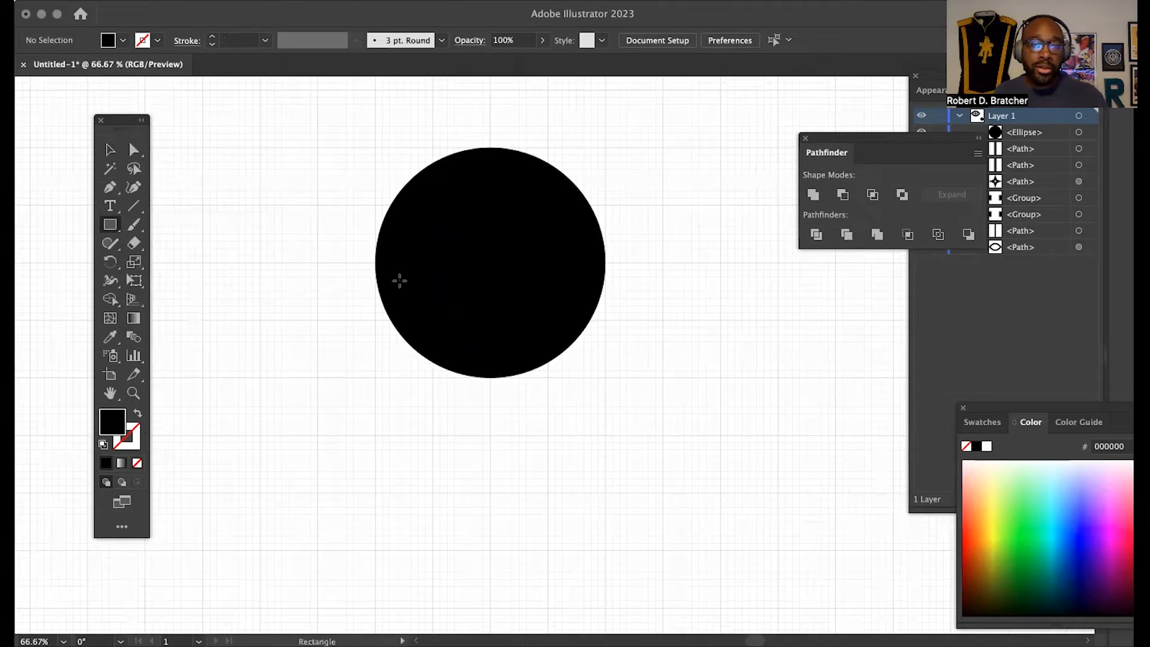
drag(375, 263, 606, 550)
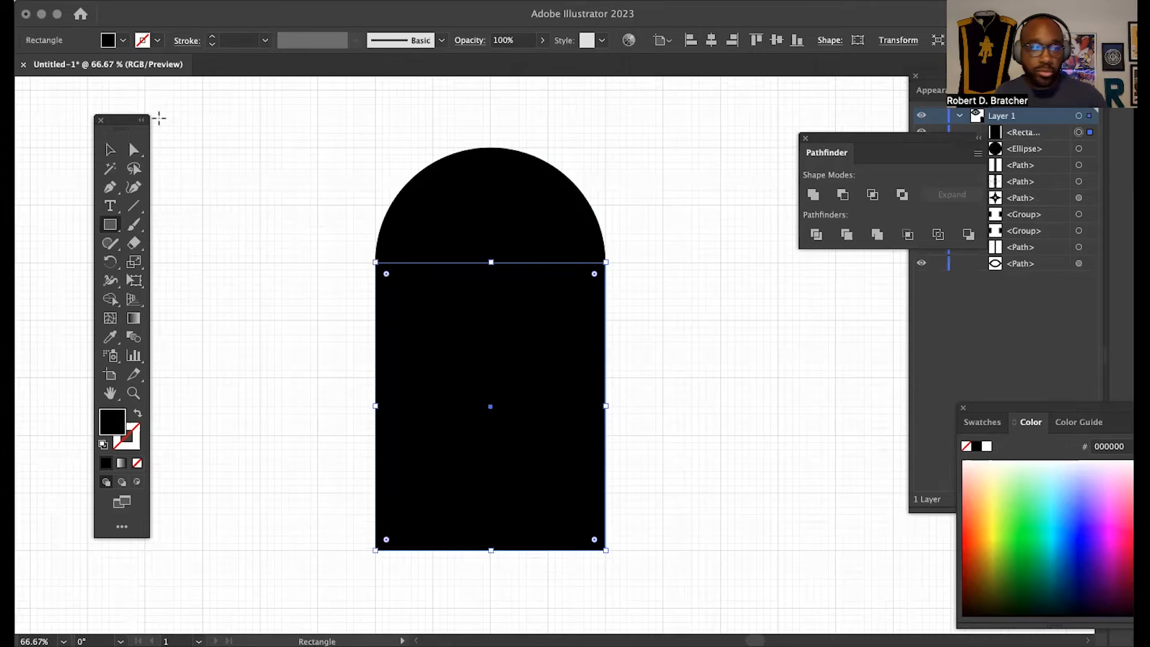
click(110, 149)
click(214, 154)
- Create a copy of the circle and rectangle rotated by -90°, and align its square end with the original's lower end
key(super+a)
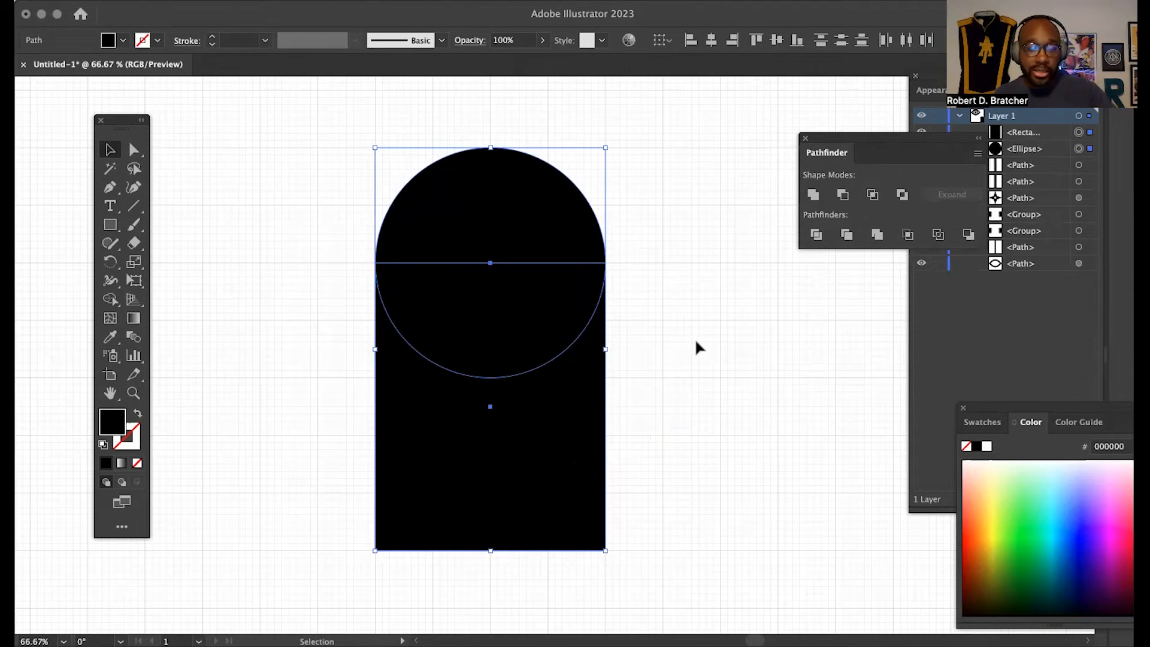
click(198, 1)
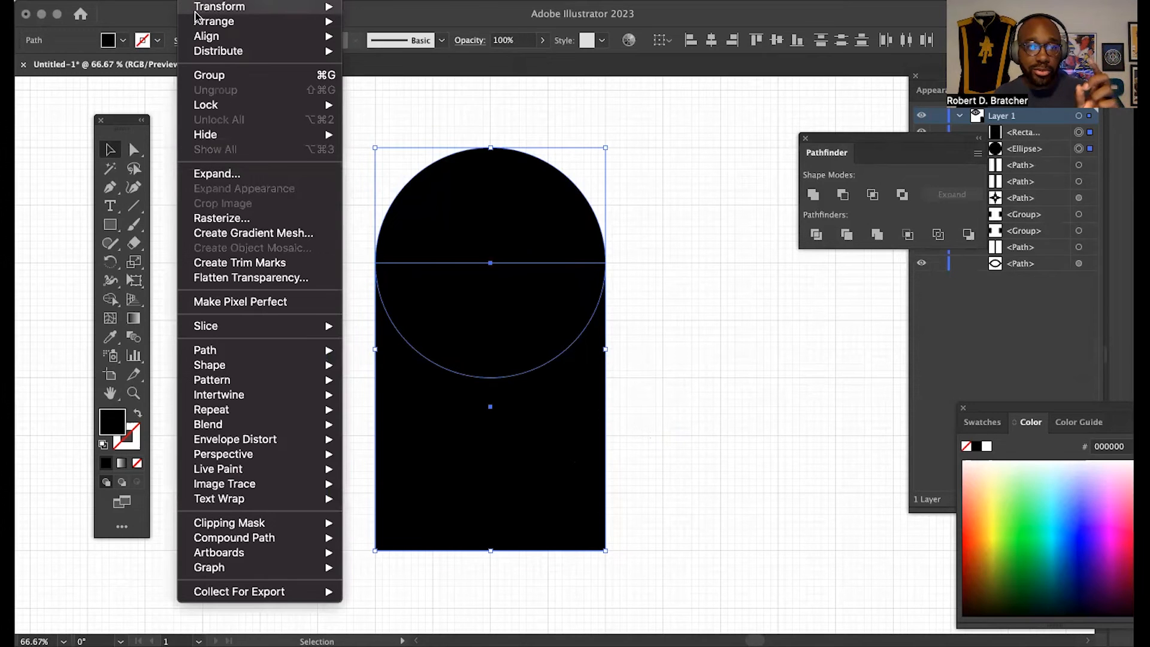
mouse_move(196, 6)
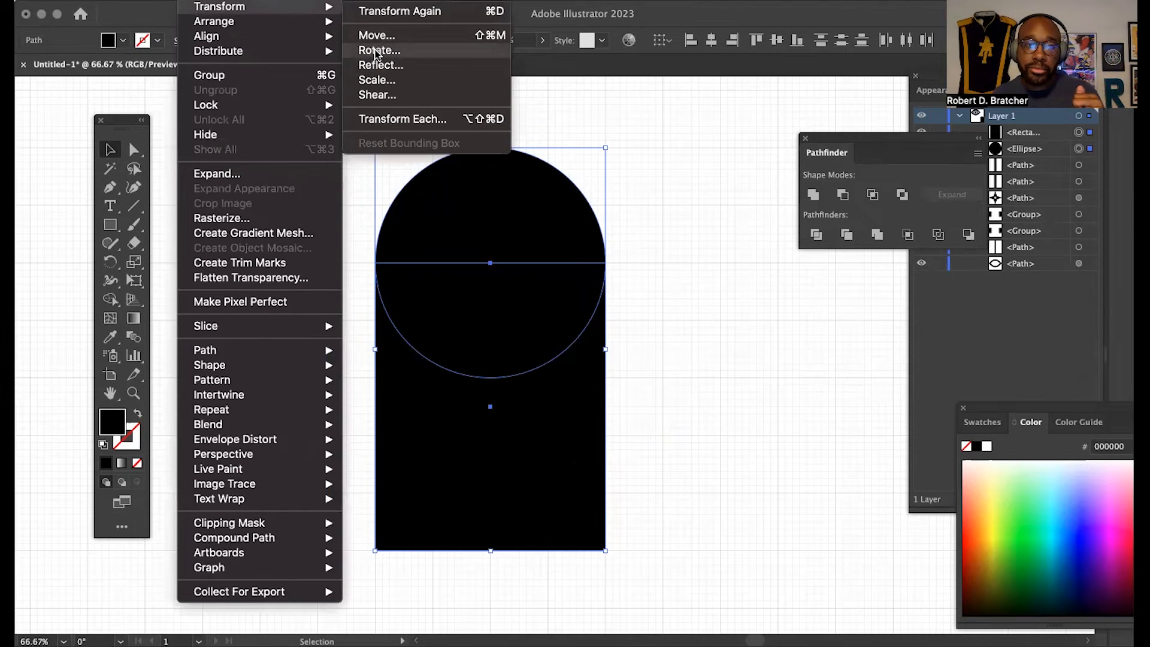
click(377, 50)
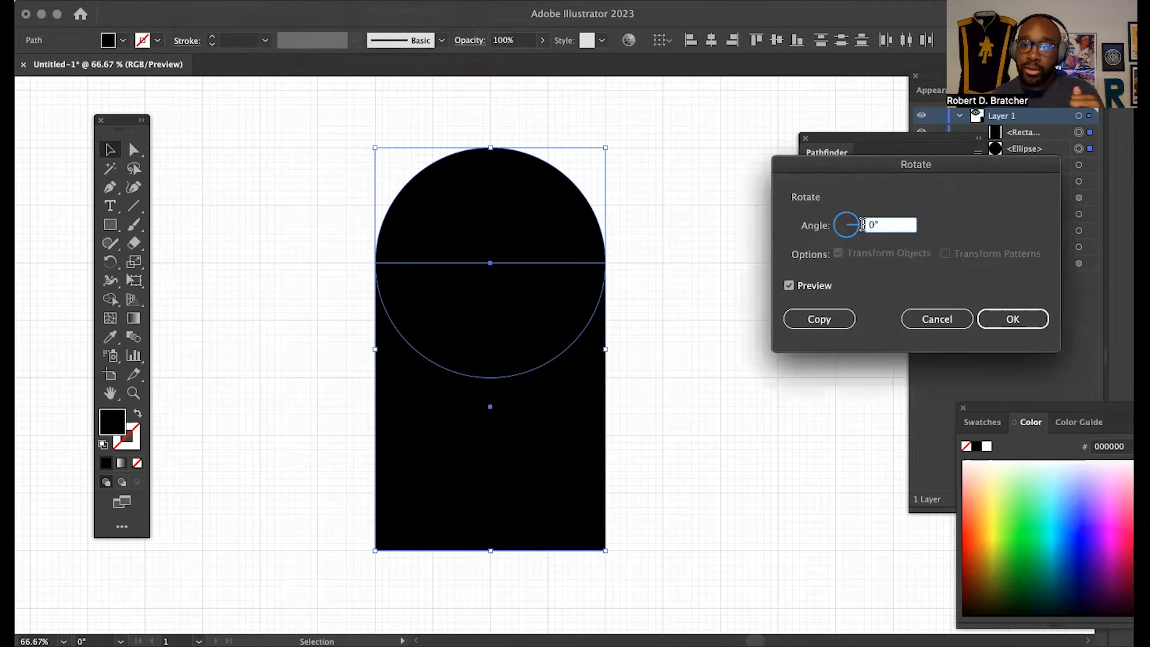
text(-90)
click(790, 287)
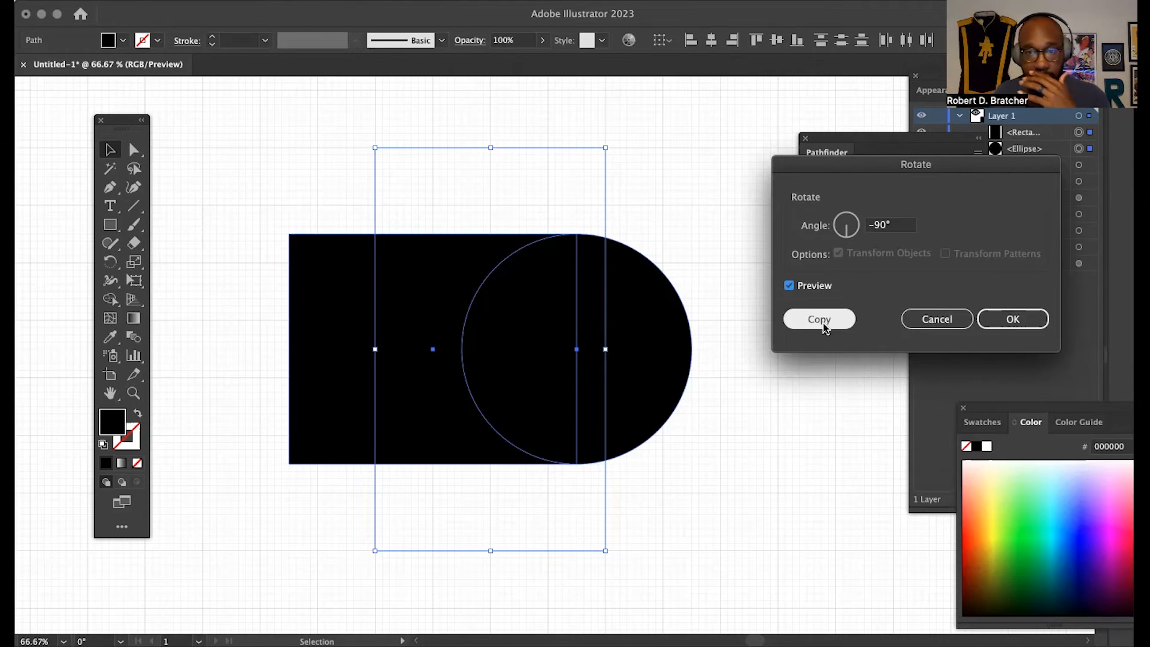
click(824, 323)
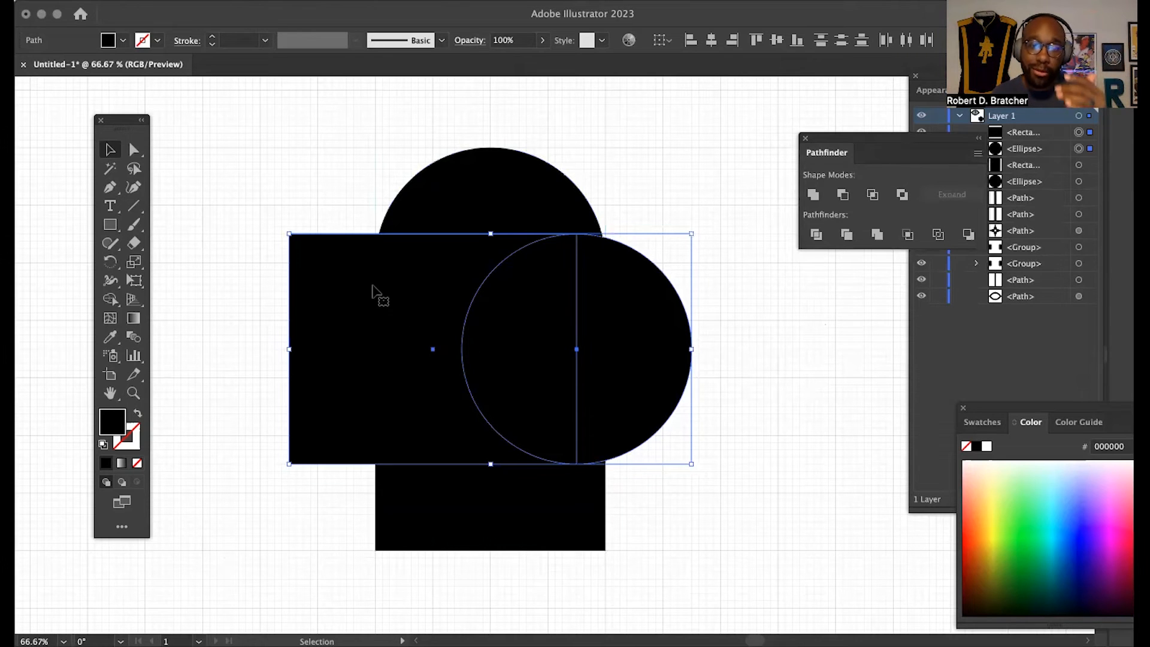
drag(370, 296, 457, 380)
click(784, 287)
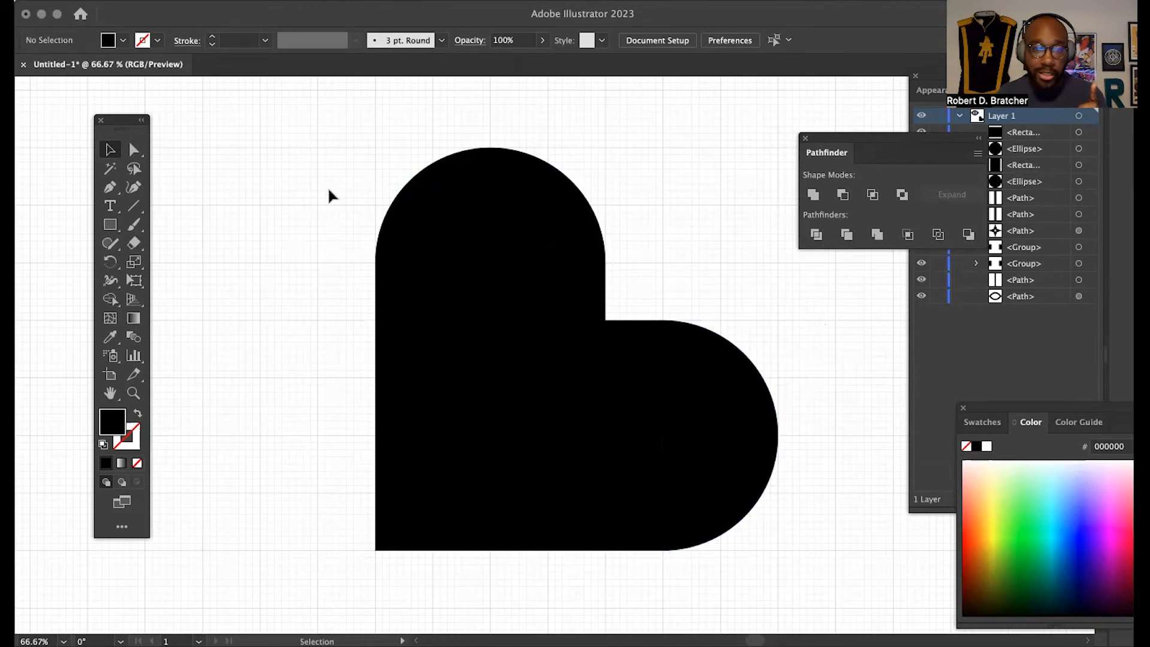
- Select both circles and both rectangles and rotate them together by 45° to form an upright heart
drag(278, 178, 722, 596)
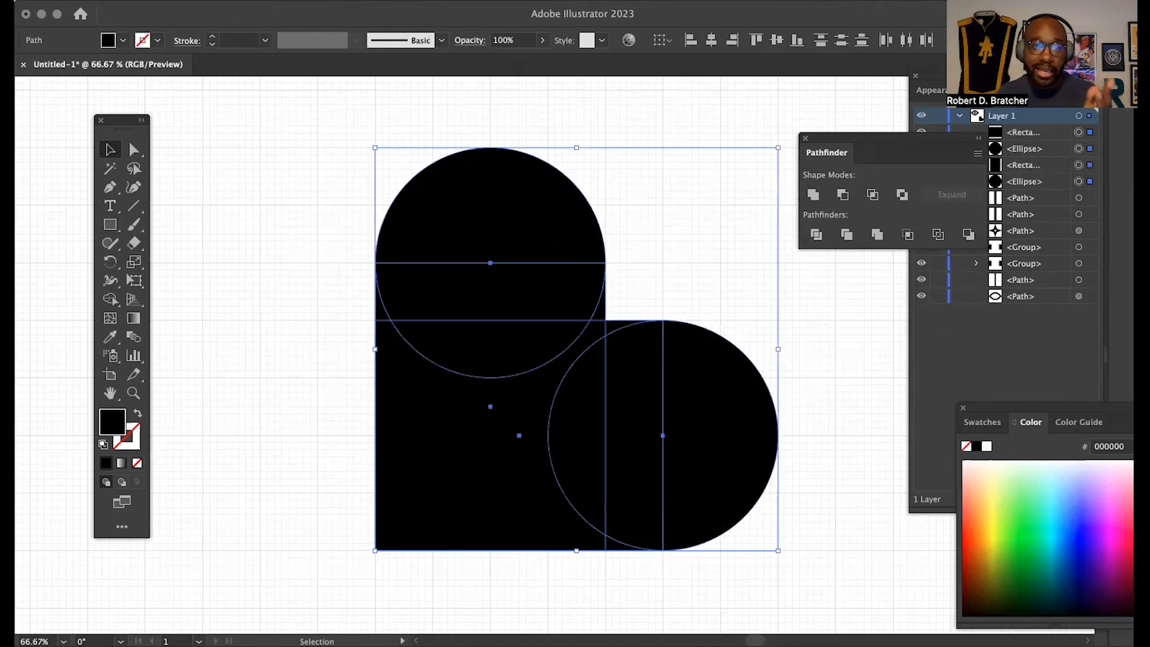
click(193, 2)
mouse_move(206, 8)
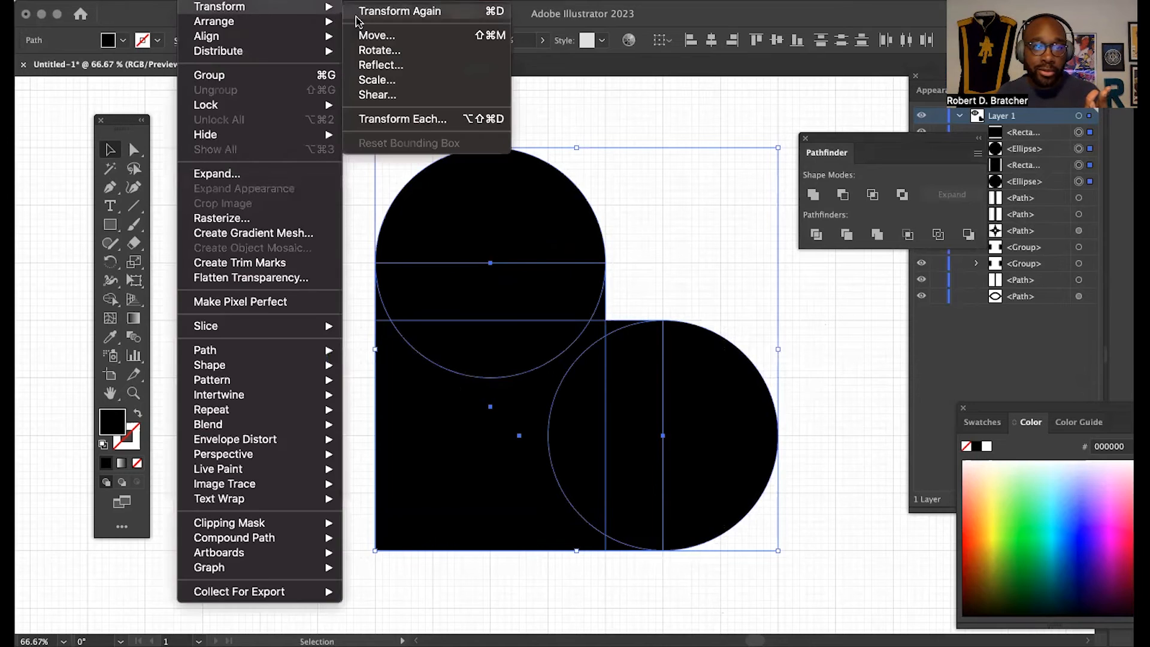
click(376, 52)
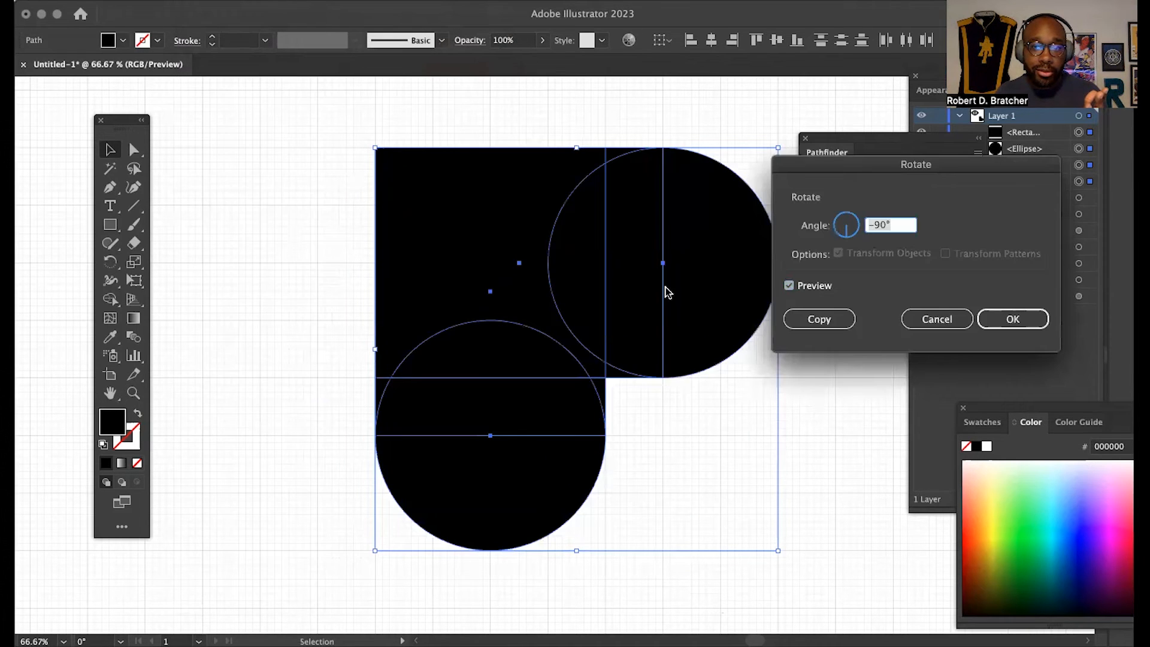
text(45)
click(790, 286)
click(789, 286)
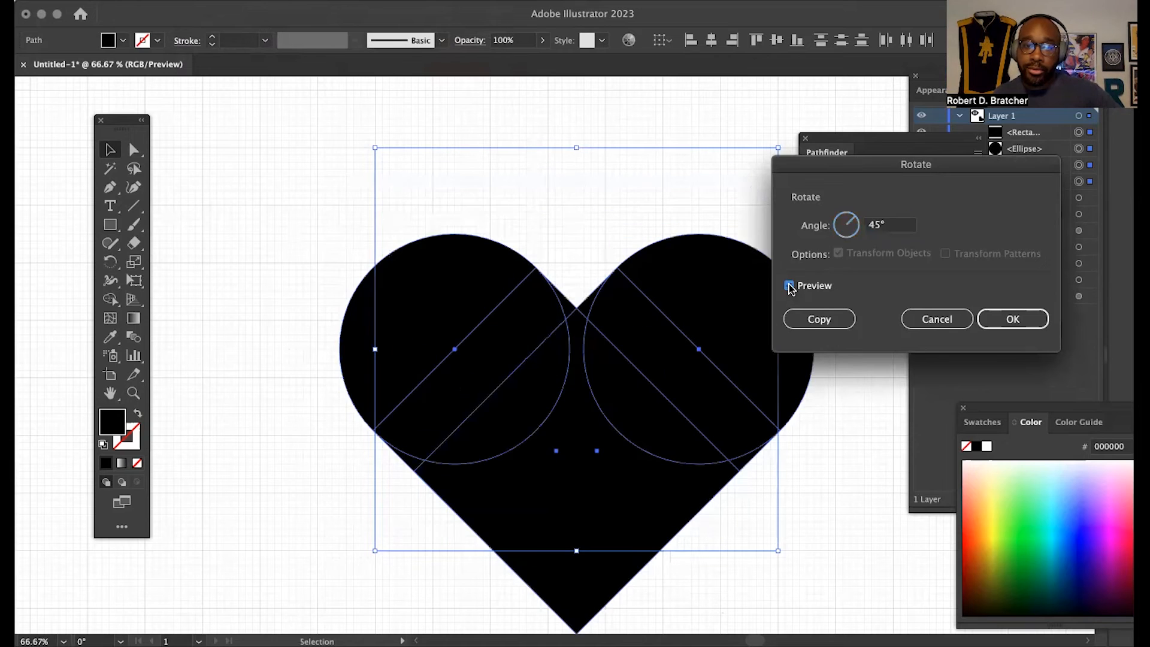
click(1013, 318)
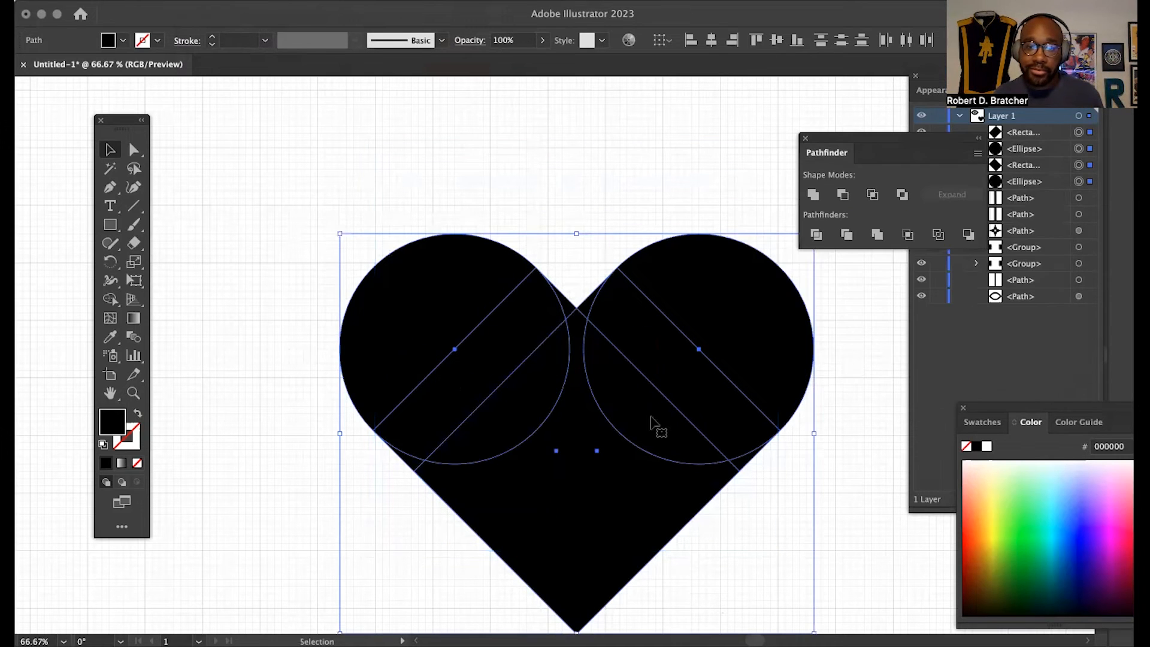
- Move the heart up and to the left on the artboard, and deselect it
drag(602, 434, 544, 341)
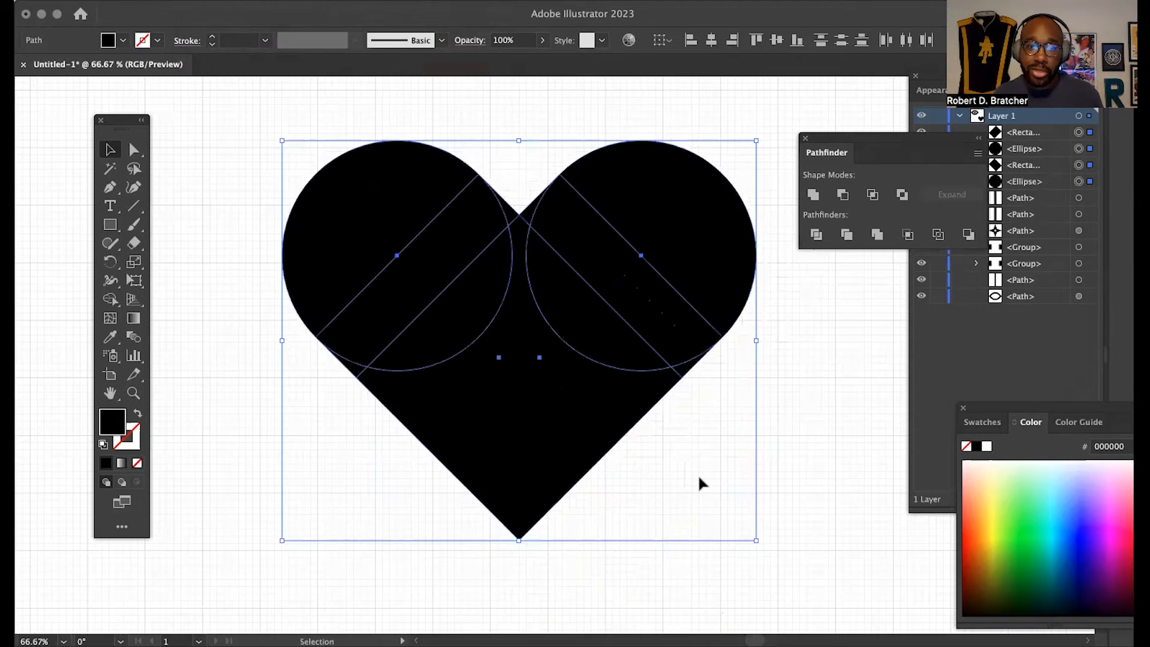
click(804, 464)
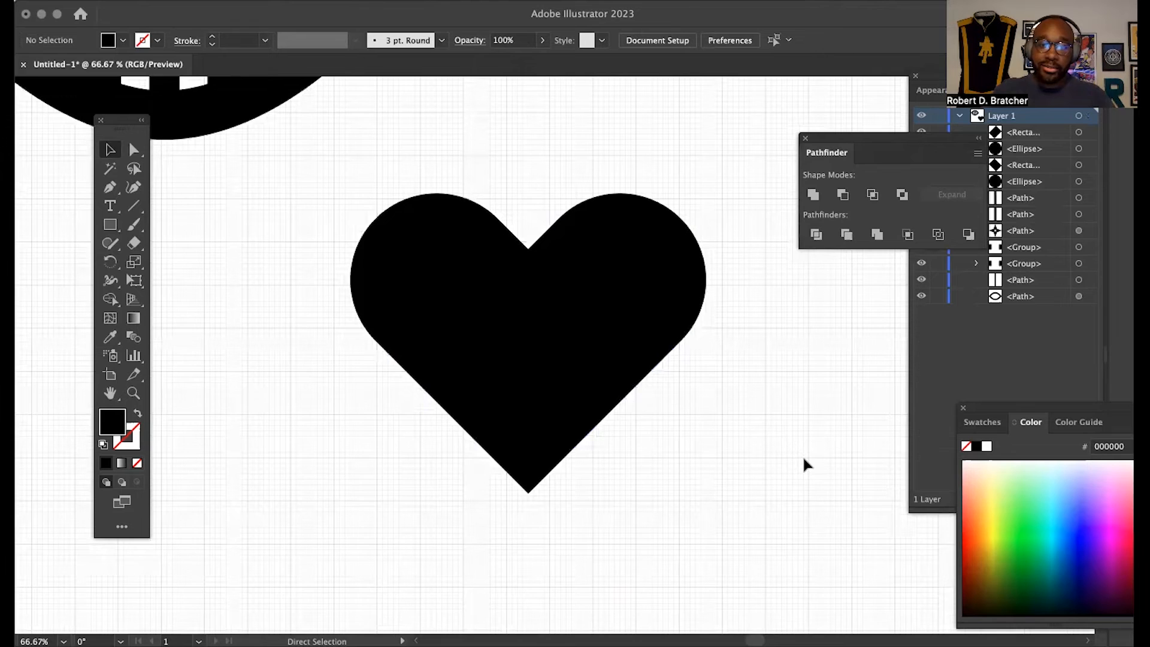
key(super+minus)
key(super+minus)
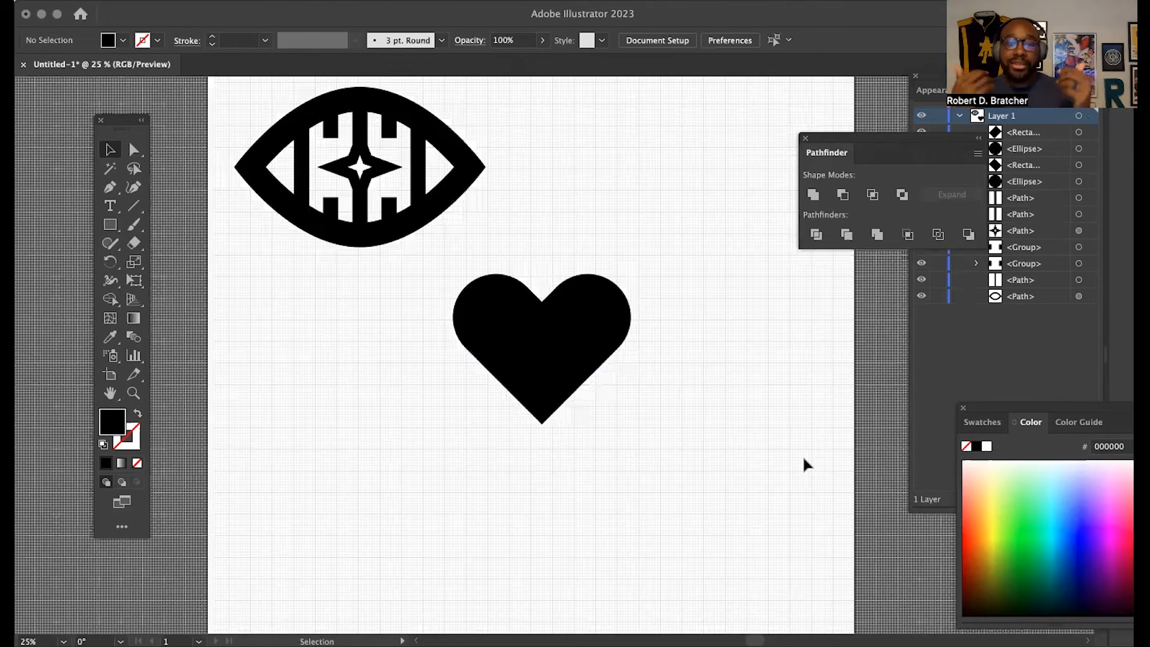